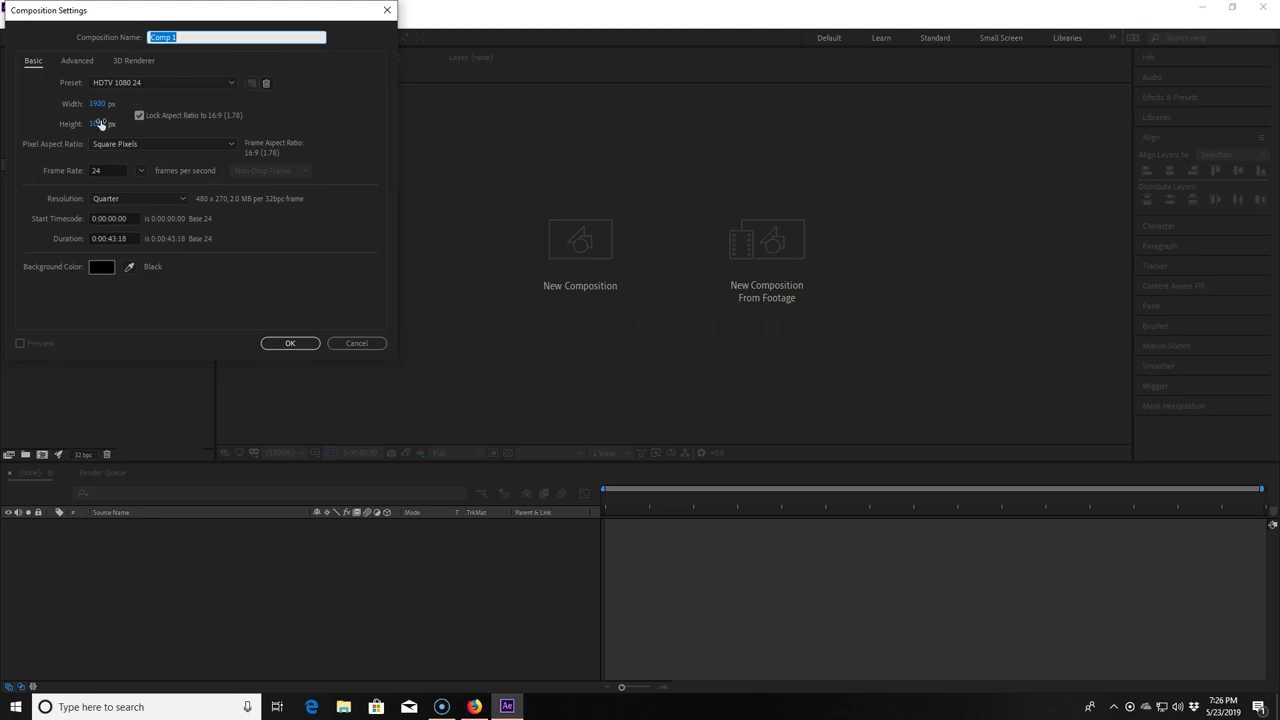
# Step: Set Comp 1's resolution to Full and confirm the composition settings
pyautogui.click(188, 199)
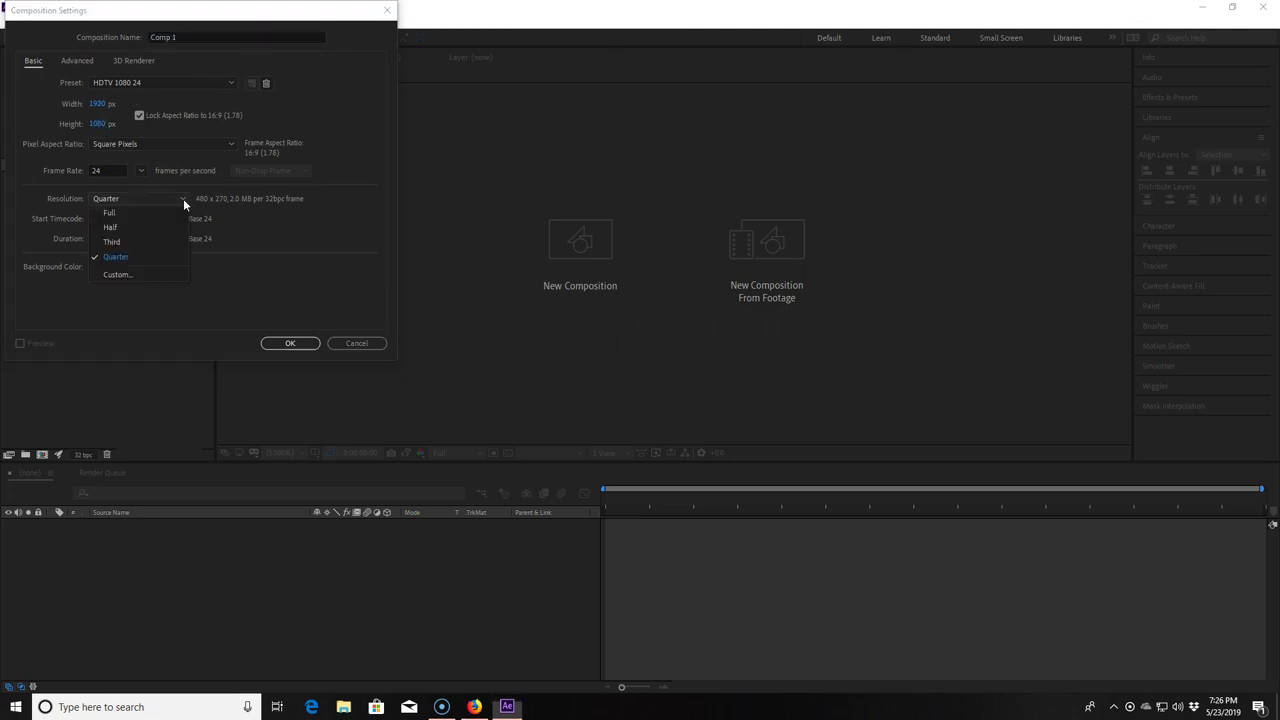
pyautogui.click(163, 213)
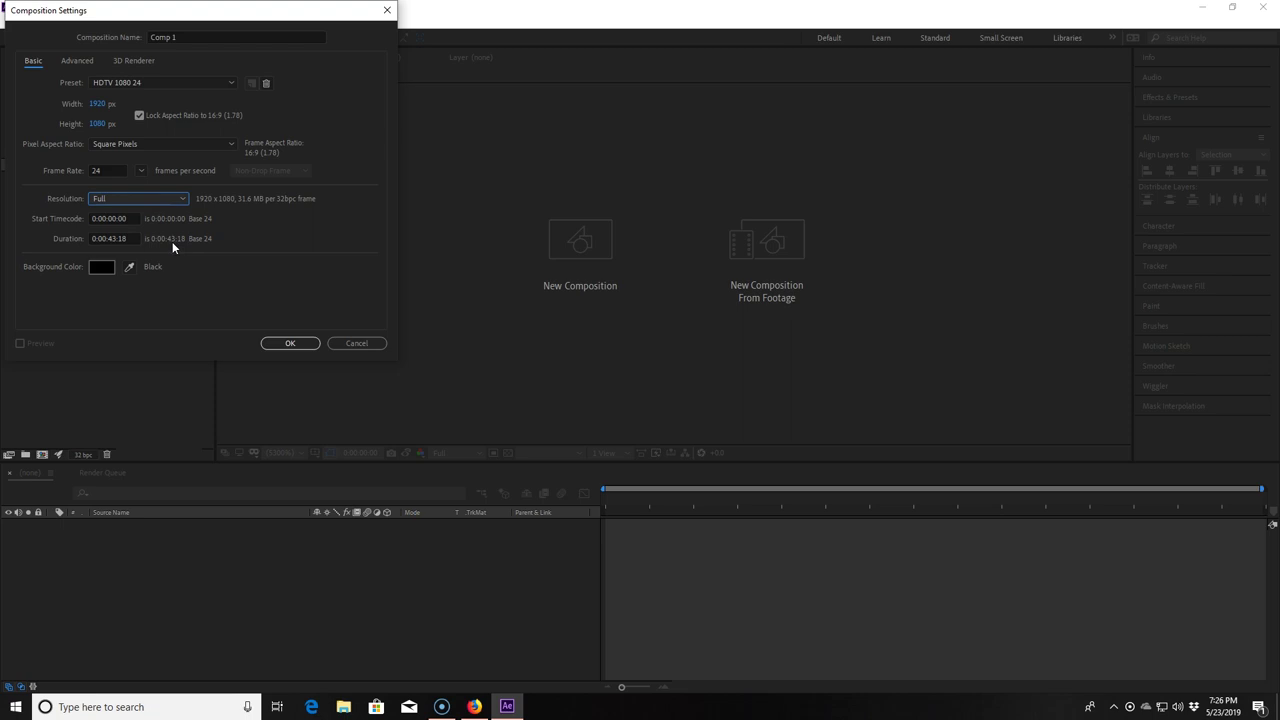
pyautogui.click(282, 343)
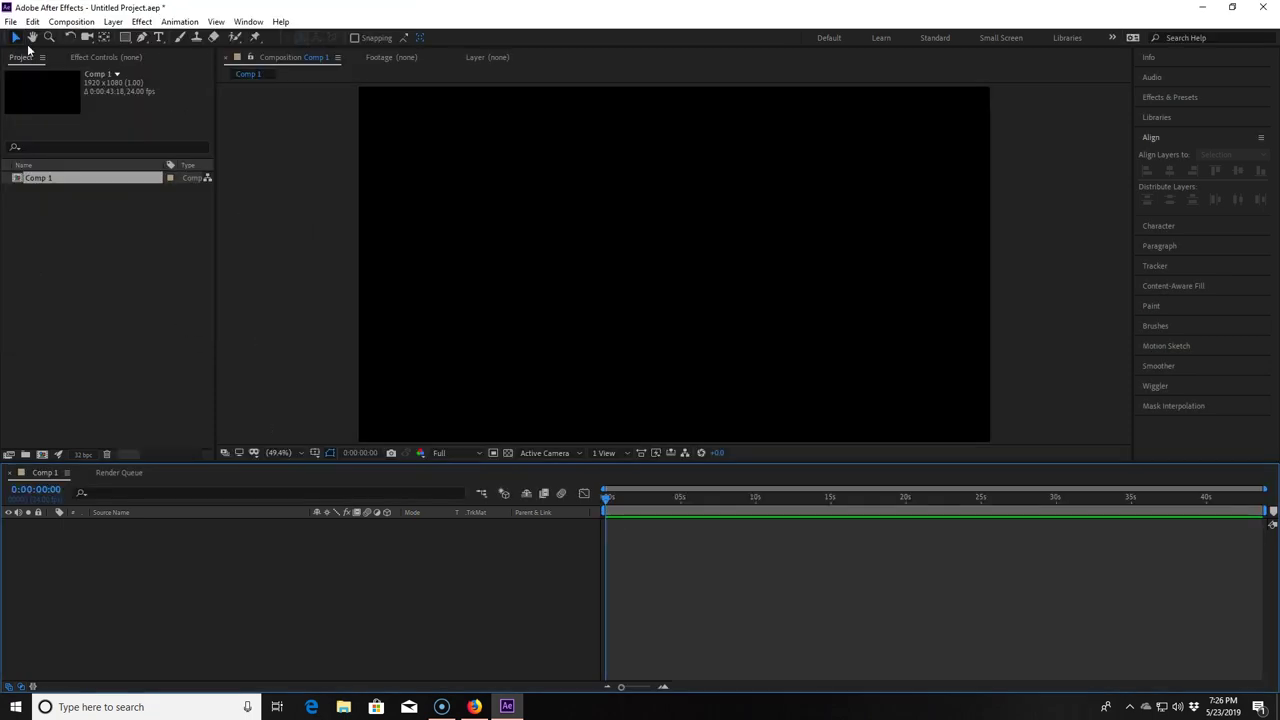
# Step: Save the project as 'slipknot effect 1'
pyautogui.click(10, 21)
pyautogui.moveTo(45, 160)
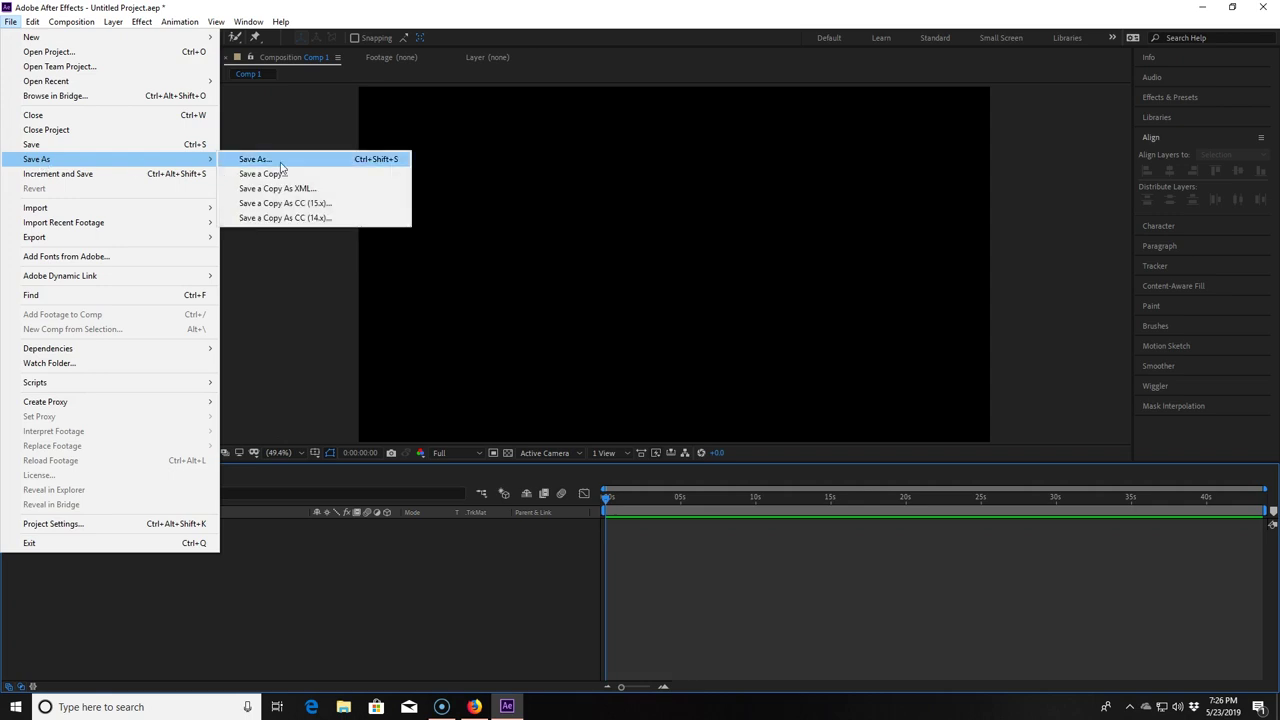
pyautogui.click(280, 163)
pyautogui.write('slipknot effect 1')
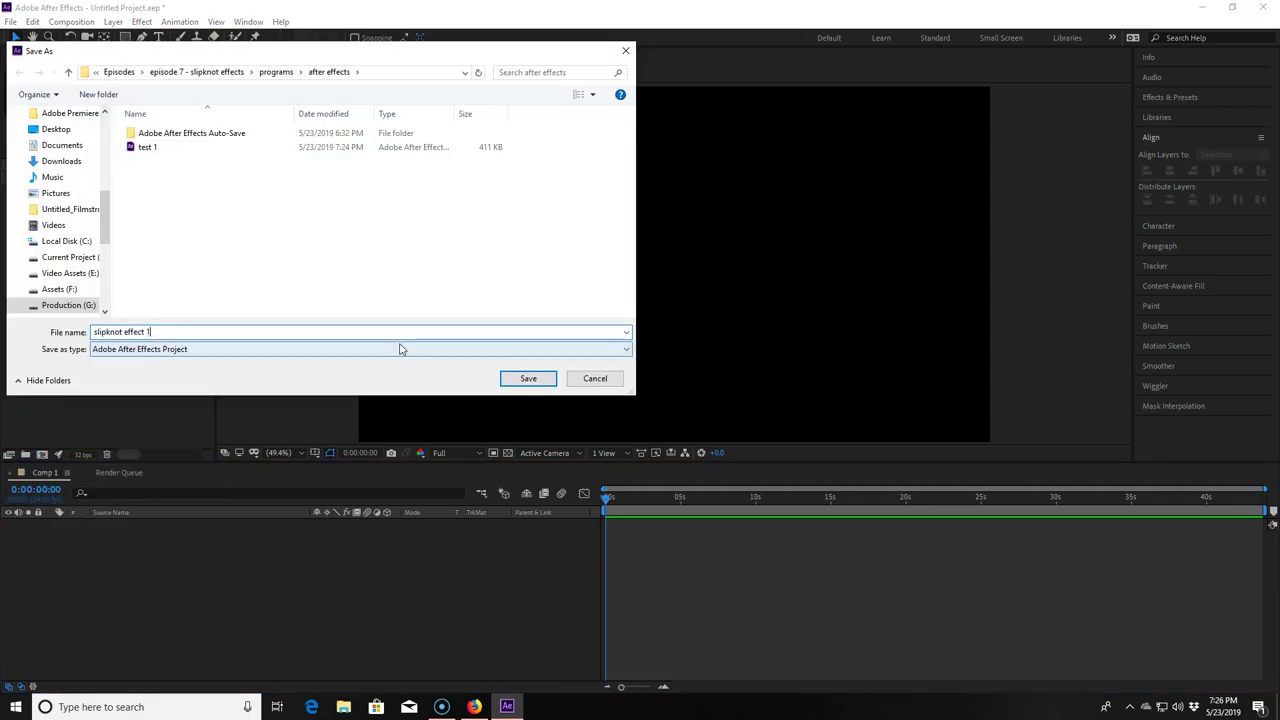
pyautogui.click(526, 378)
# Step: Import the part 1 clips BG1, P1033302 and P1033320 into the project
pyautogui.rightClick(133, 277)
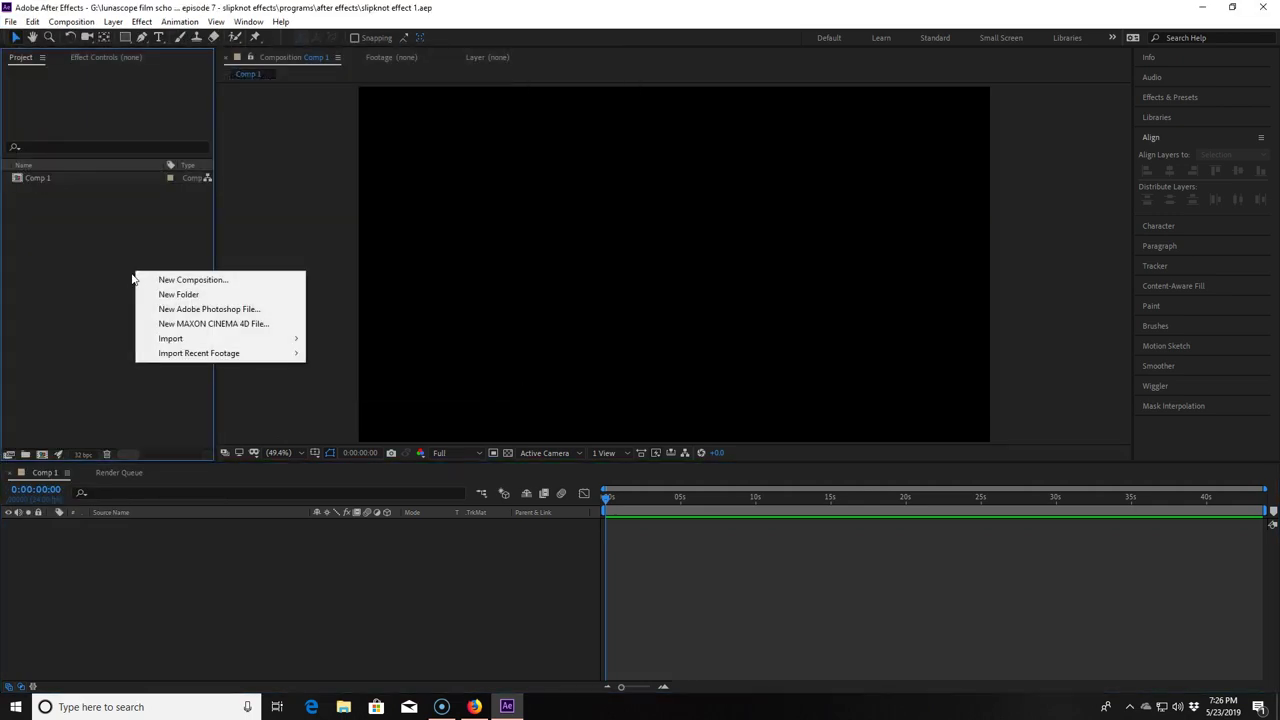
pyautogui.moveTo(274, 338)
pyautogui.click(345, 340)
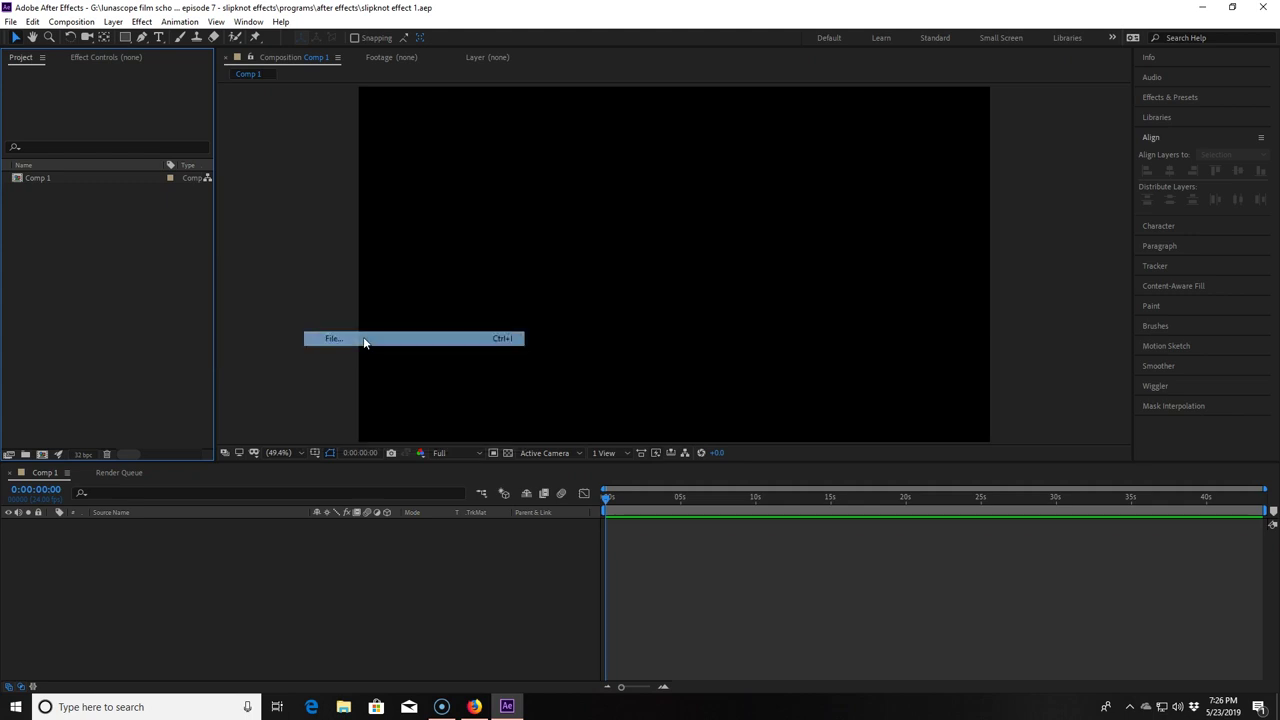
pyautogui.click(425, 70)
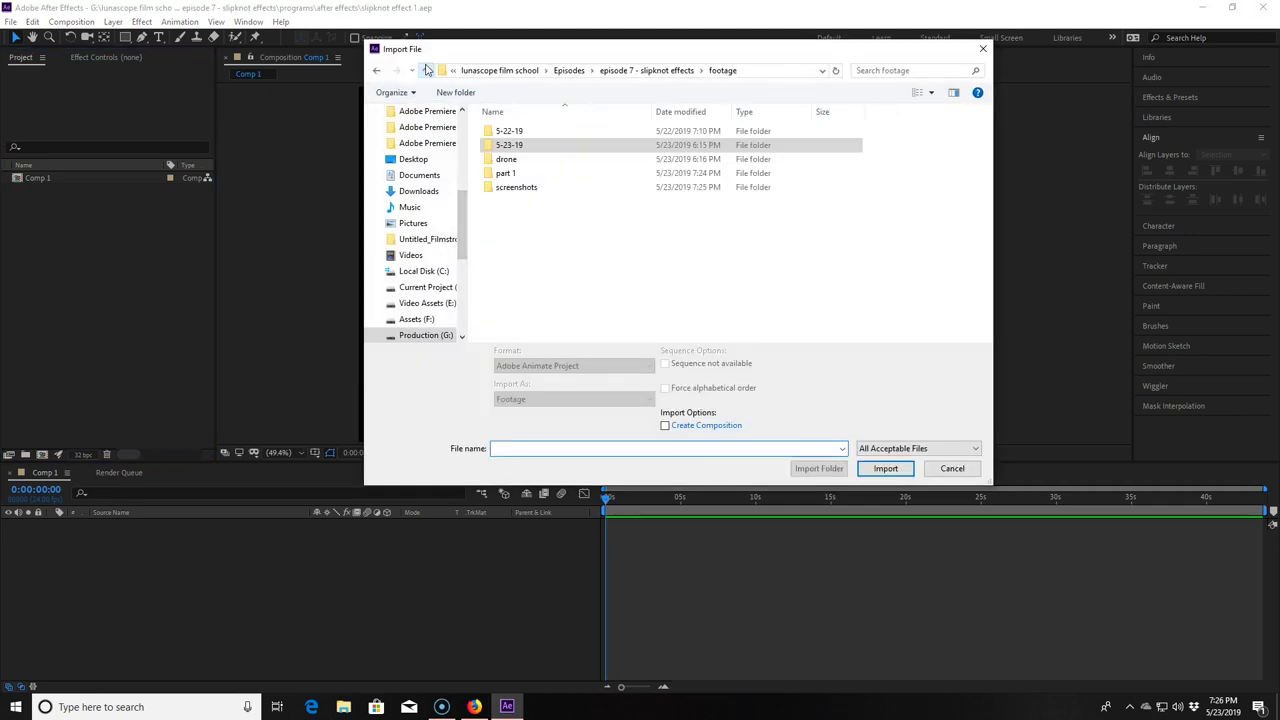
pyautogui.doubleClick(507, 173)
pyautogui.click(514, 171)
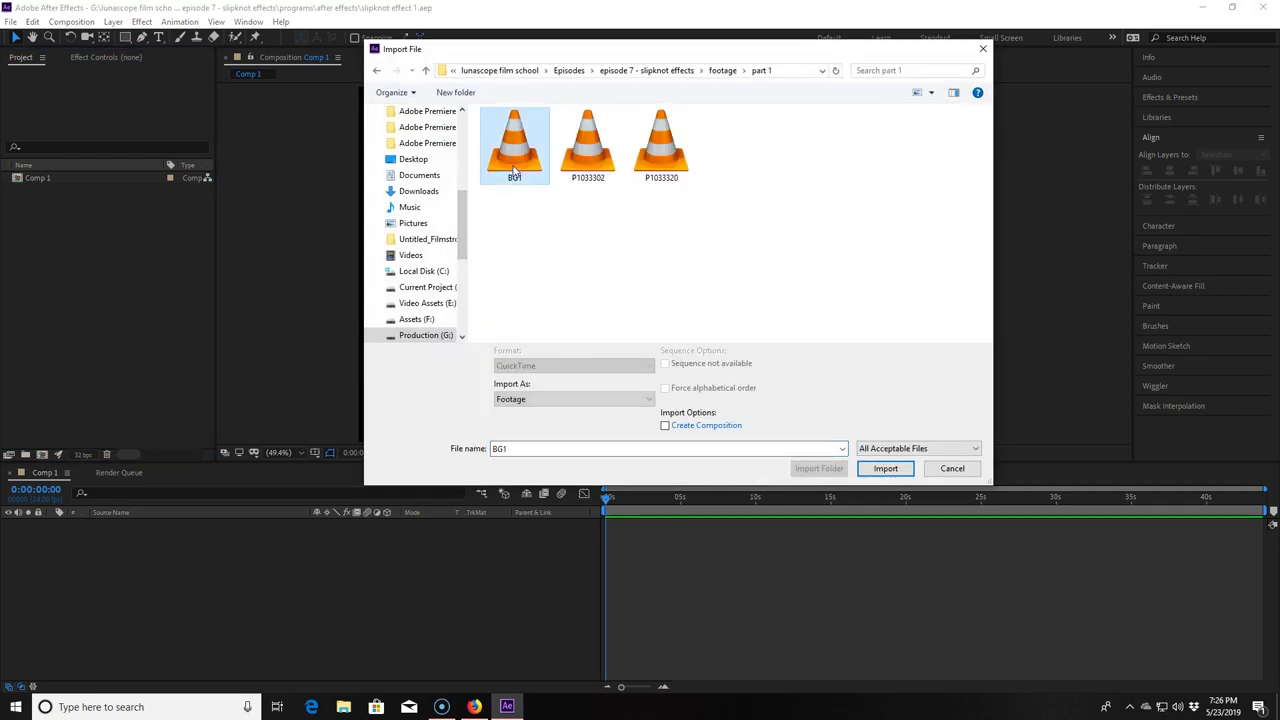
pyautogui.keyDown('ctrl'); pyautogui.click(589, 170); pyautogui.keyUp('ctrl')
pyautogui.keyDown('ctrl'); pyautogui.click(664, 172); pyautogui.keyUp('ctrl')
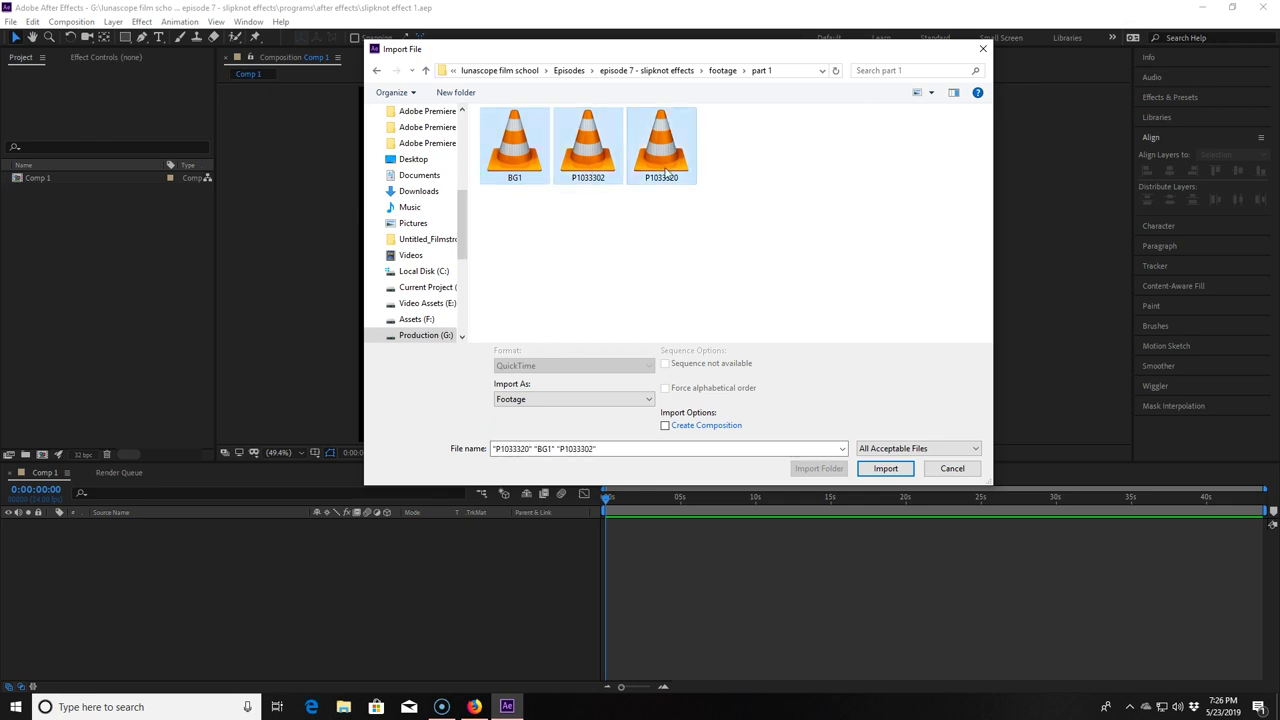
pyautogui.click(880, 470)
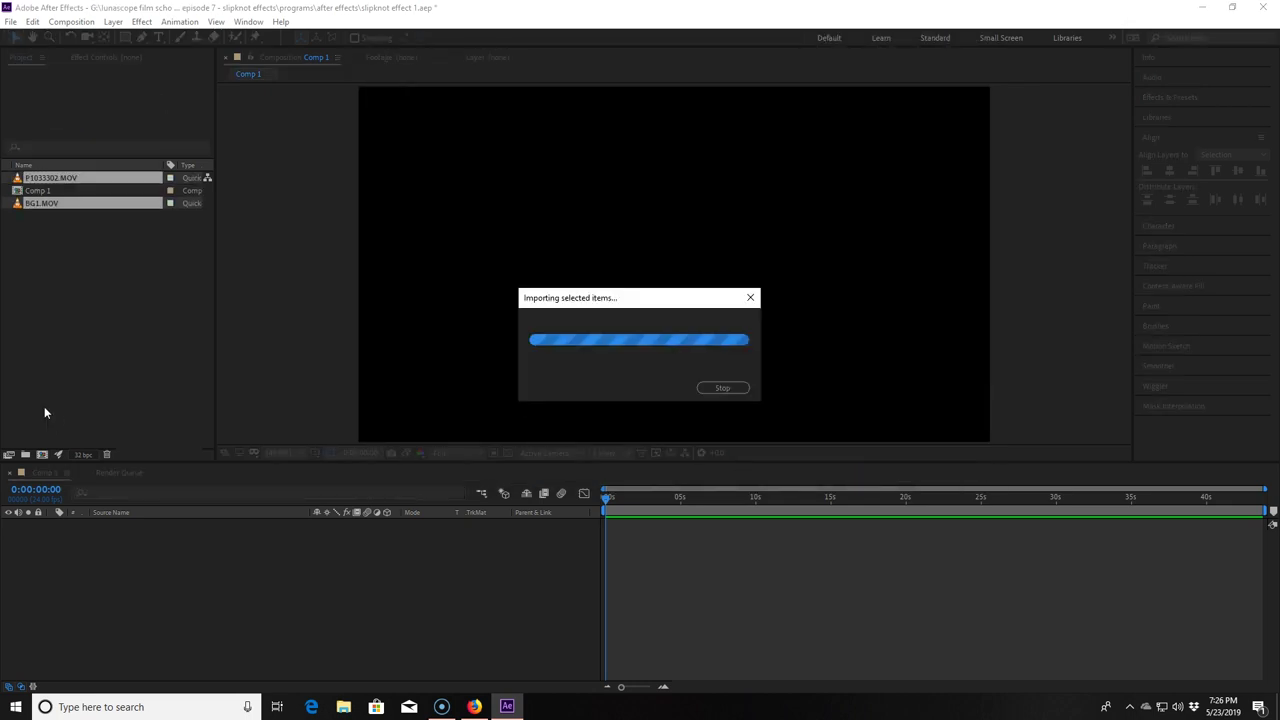
# Step: Add BG1.MOV to Comp 1 and scale it to 50%
pyautogui.moveTo(44, 218); pyautogui.dragTo(83, 571)
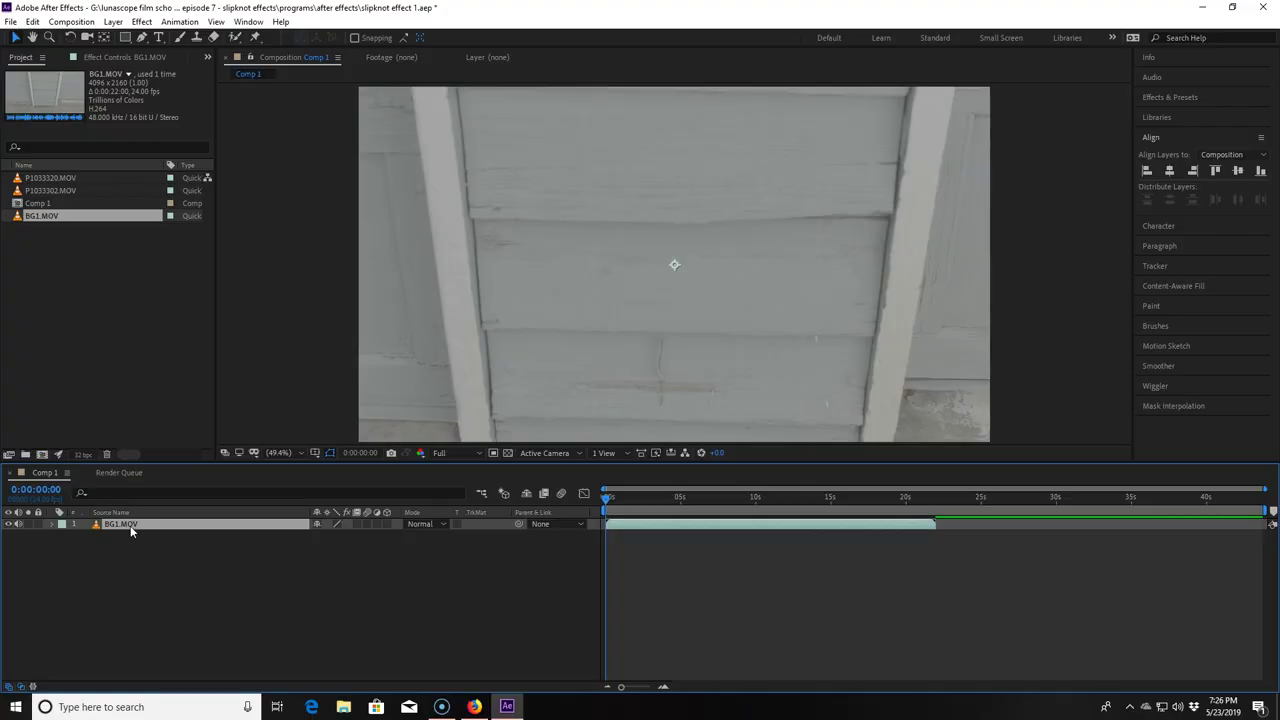
pyautogui.press('s')
pyautogui.press('Return')
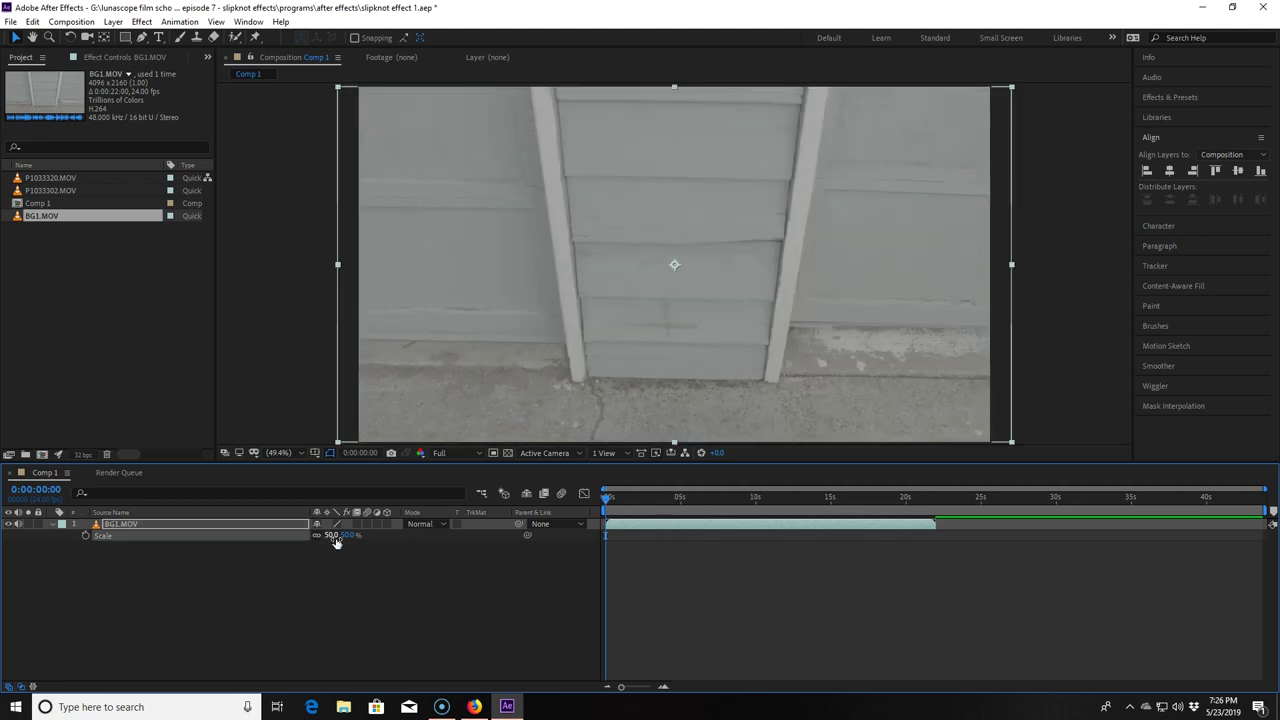
# Step: Apply Curves to BG1.MOV with an S-curve for more contrast
pyautogui.click(218, 524)
pyautogui.hotkey('ctrl', 'space')
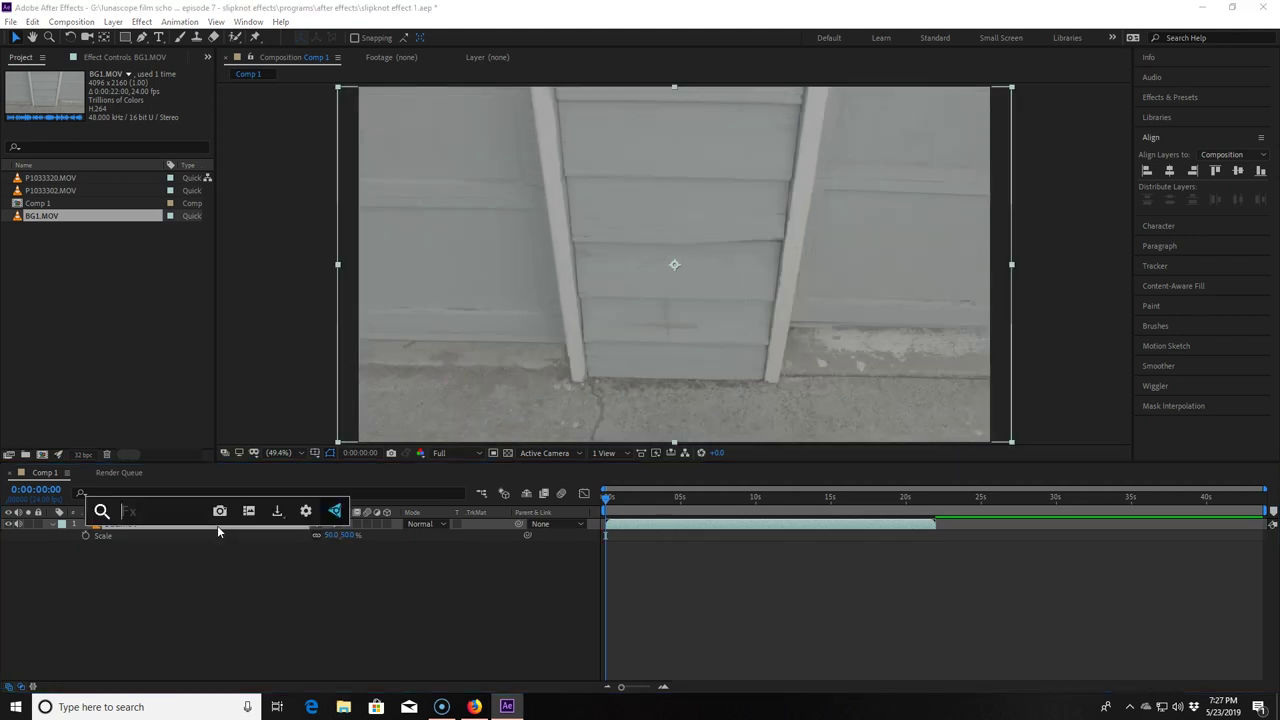
pyautogui.write('curve')
pyautogui.press('Return')
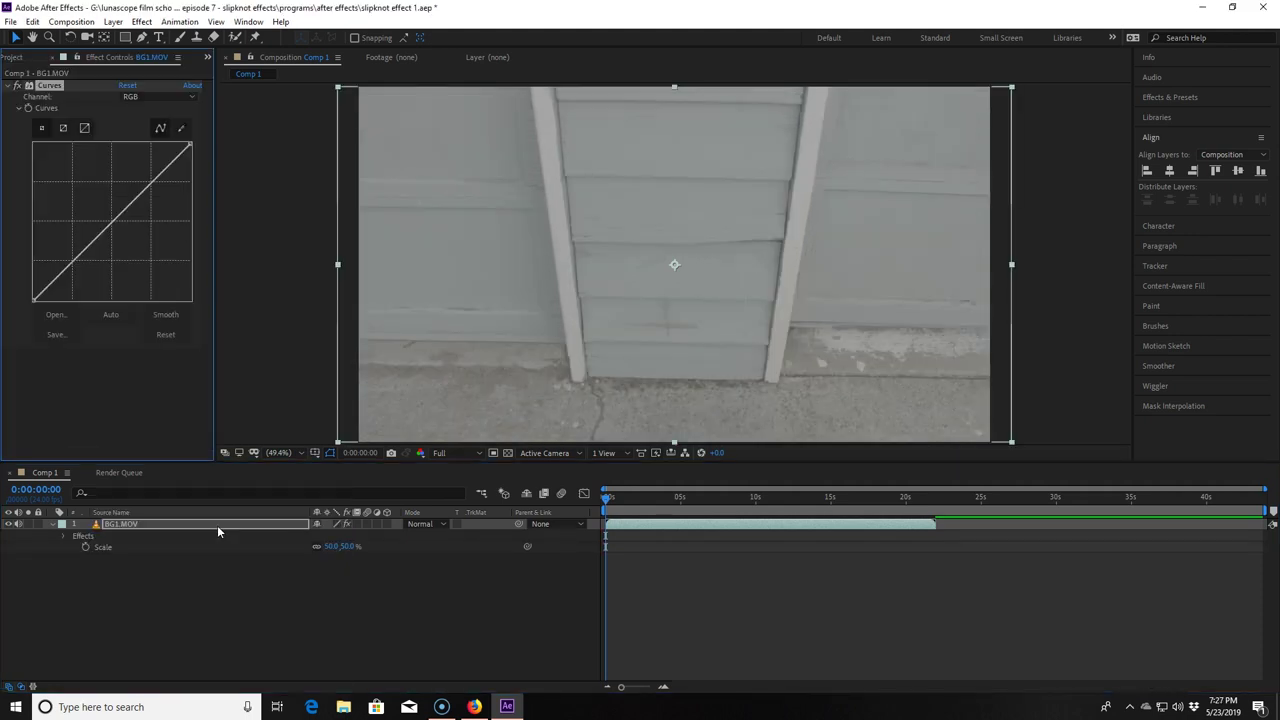
pyautogui.moveTo(152, 181); pyautogui.dragTo(149, 177)
pyautogui.moveTo(95, 238); pyautogui.dragTo(94, 265)
# Step: Apply Hue/Saturation to BG1.MOV and raise Master Saturation to 64
pyautogui.hotkey('ctrl', 'space')
pyautogui.write('saturat')
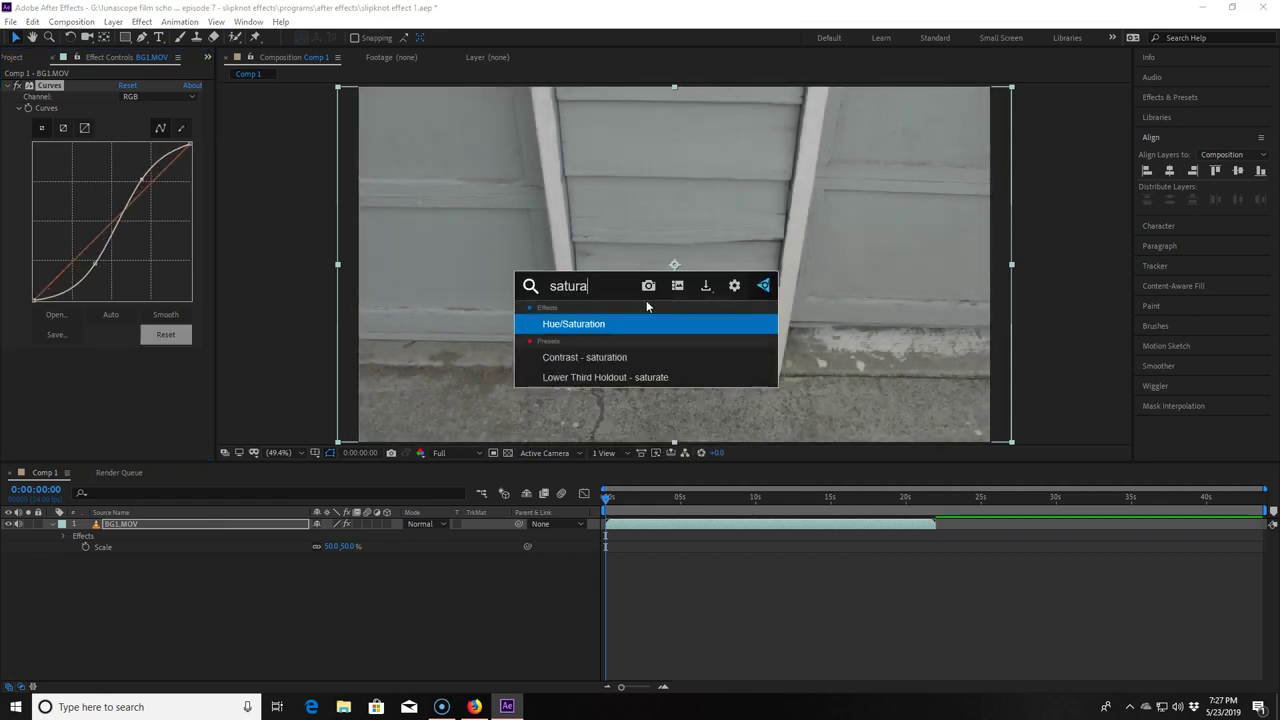
pyautogui.press('Return')
pyautogui.moveTo(116, 418); pyautogui.dragTo(128, 420)
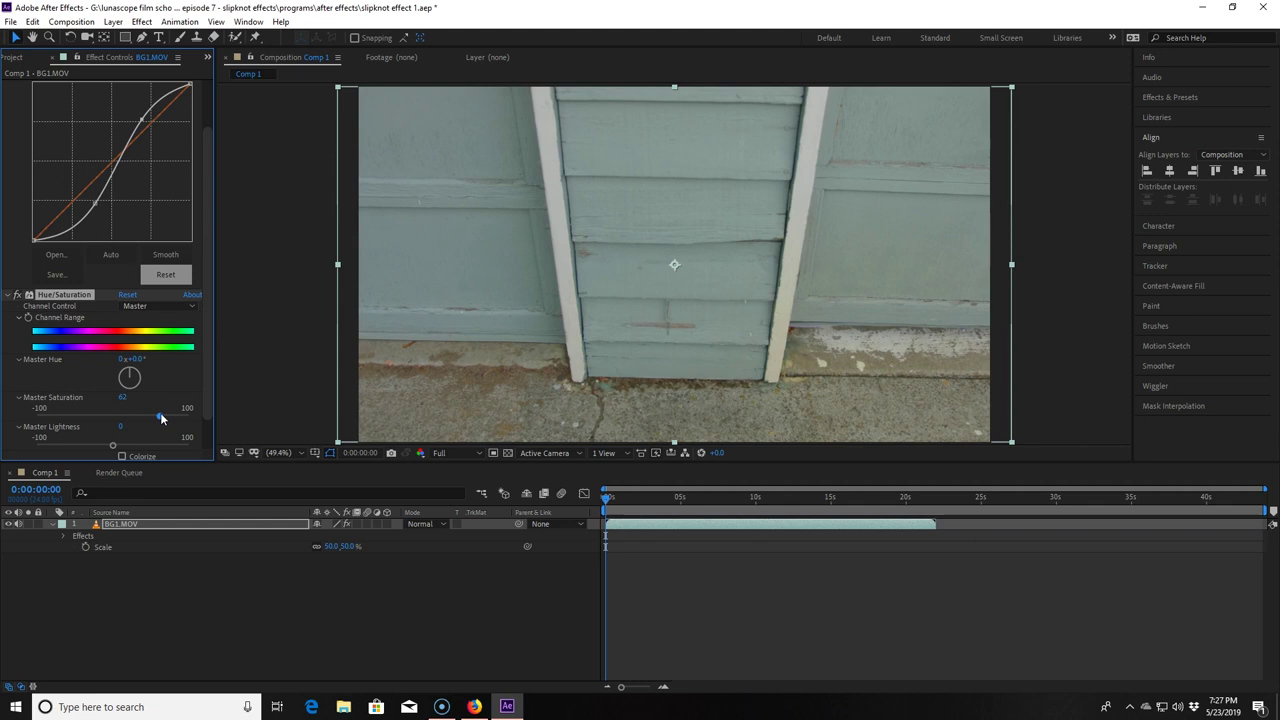
# Step: Move BG1.MOV to Position Y 0 and duplicate the layer
pyautogui.scroll(-1, 207, 352)
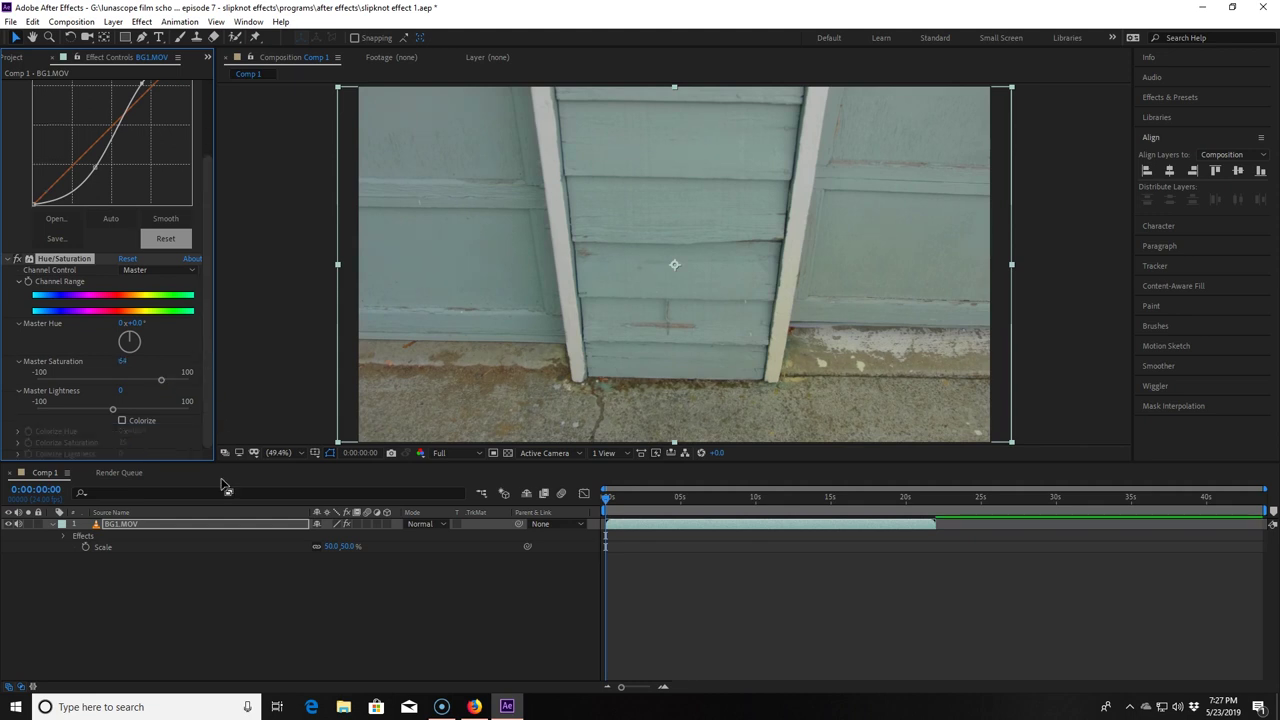
pyautogui.click(181, 526)
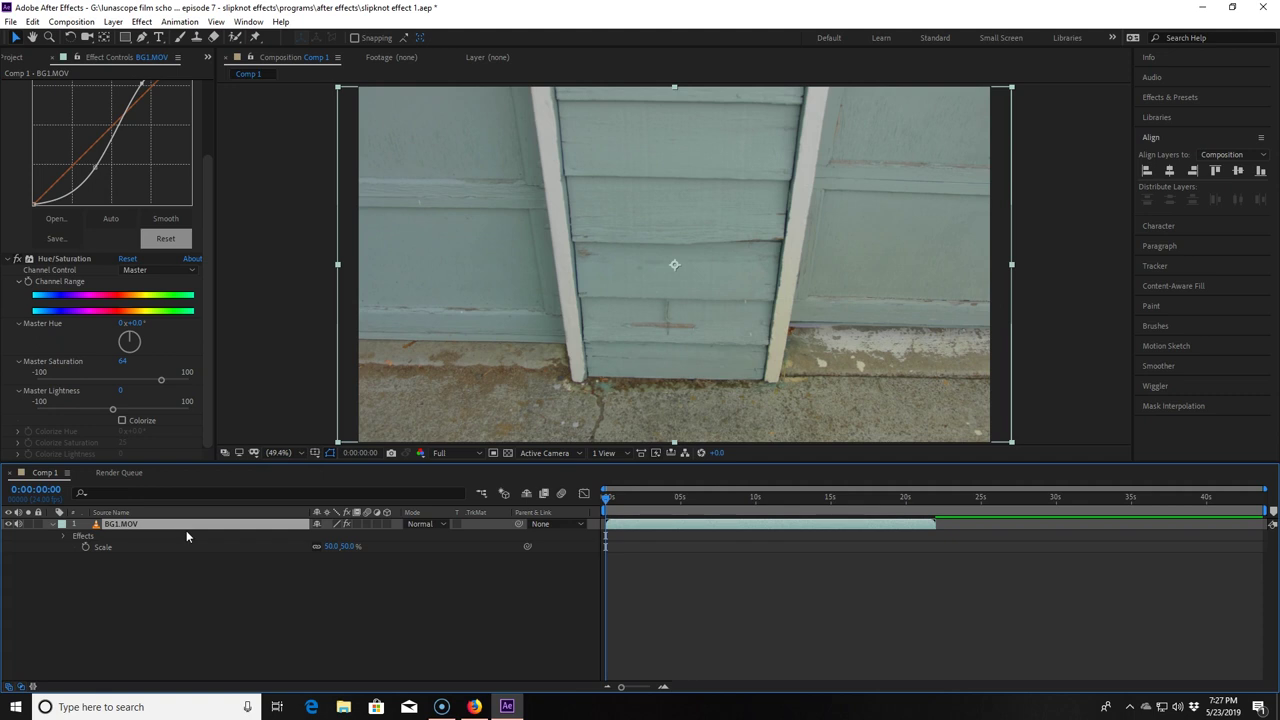
pyautogui.press('p')
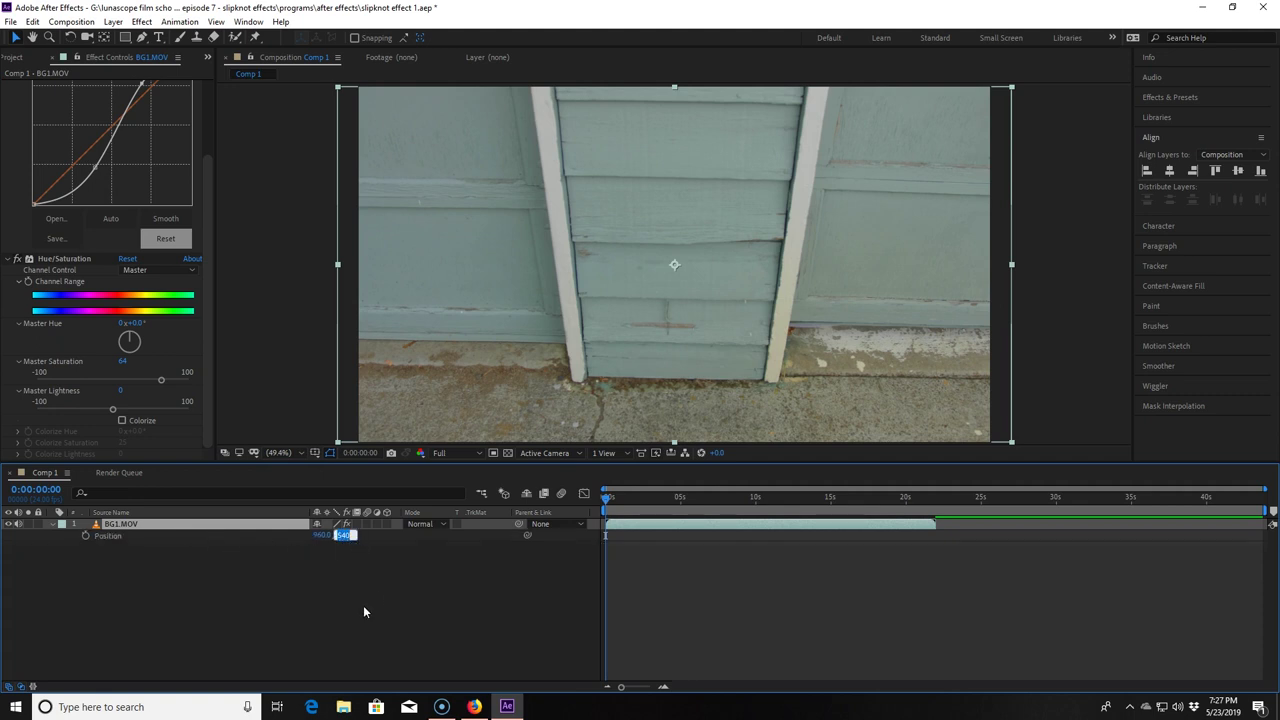
pyautogui.press('Return')
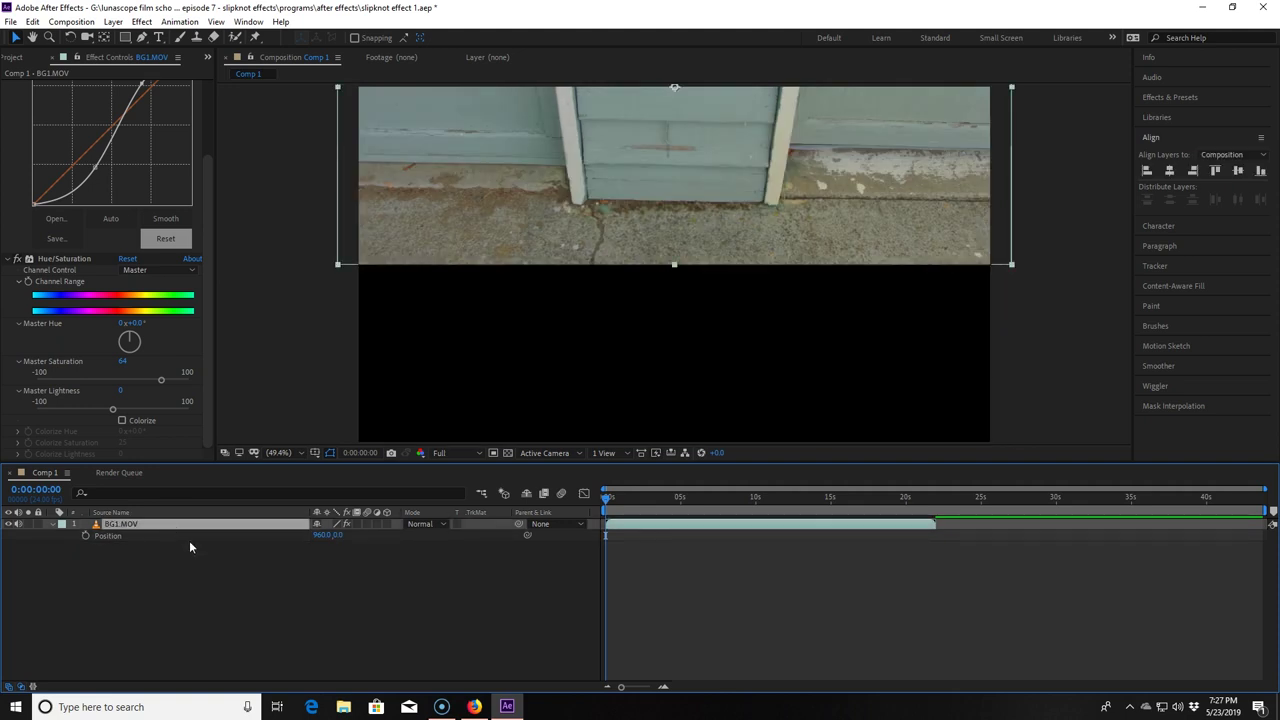
pyautogui.hotkey('ctrl', 'd')
# Step: Flip the duplicate vertically and move it into the bottom half at Y 1076
pyautogui.click(155, 535)
pyautogui.rightClick(629, 199)
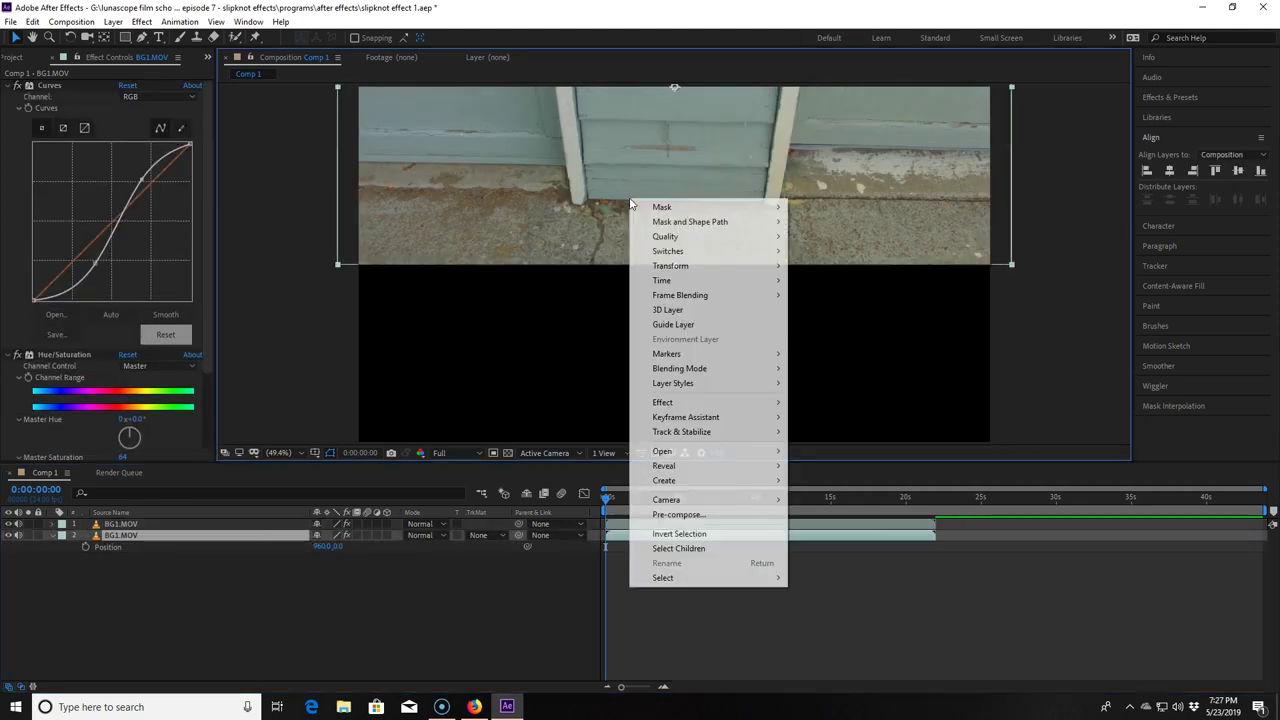
pyautogui.moveTo(725, 267)
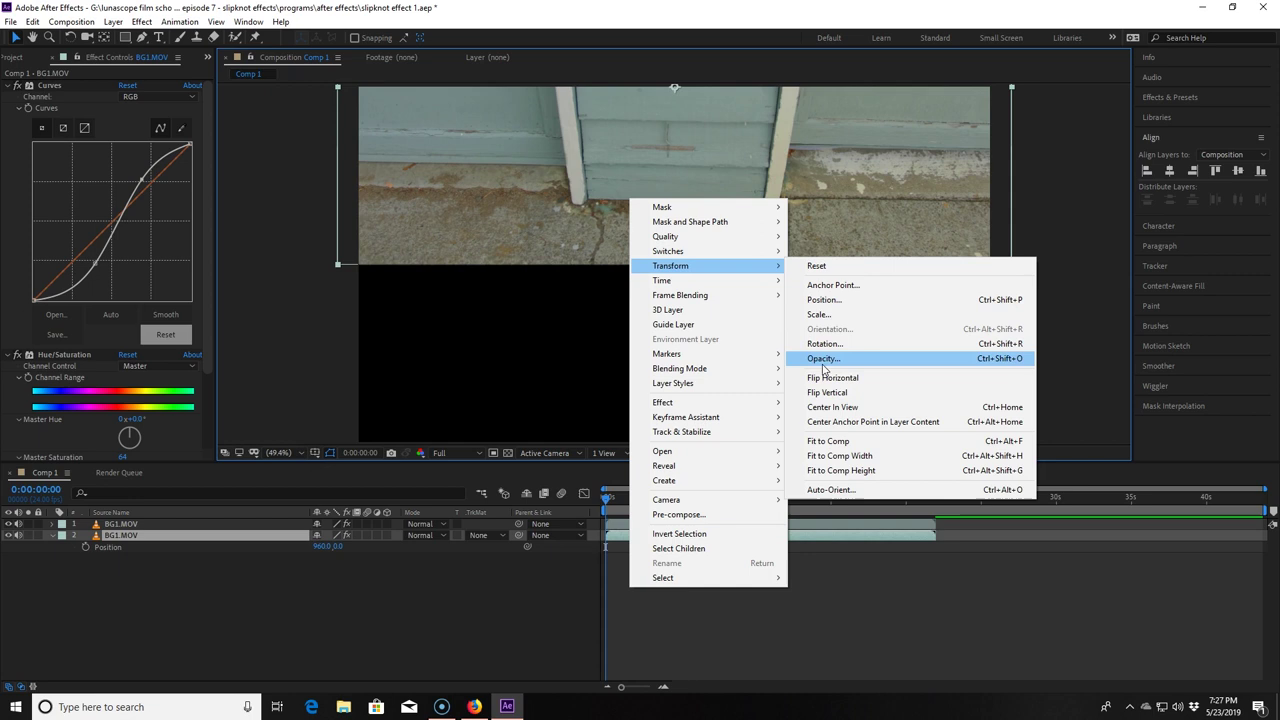
pyautogui.click(849, 393)
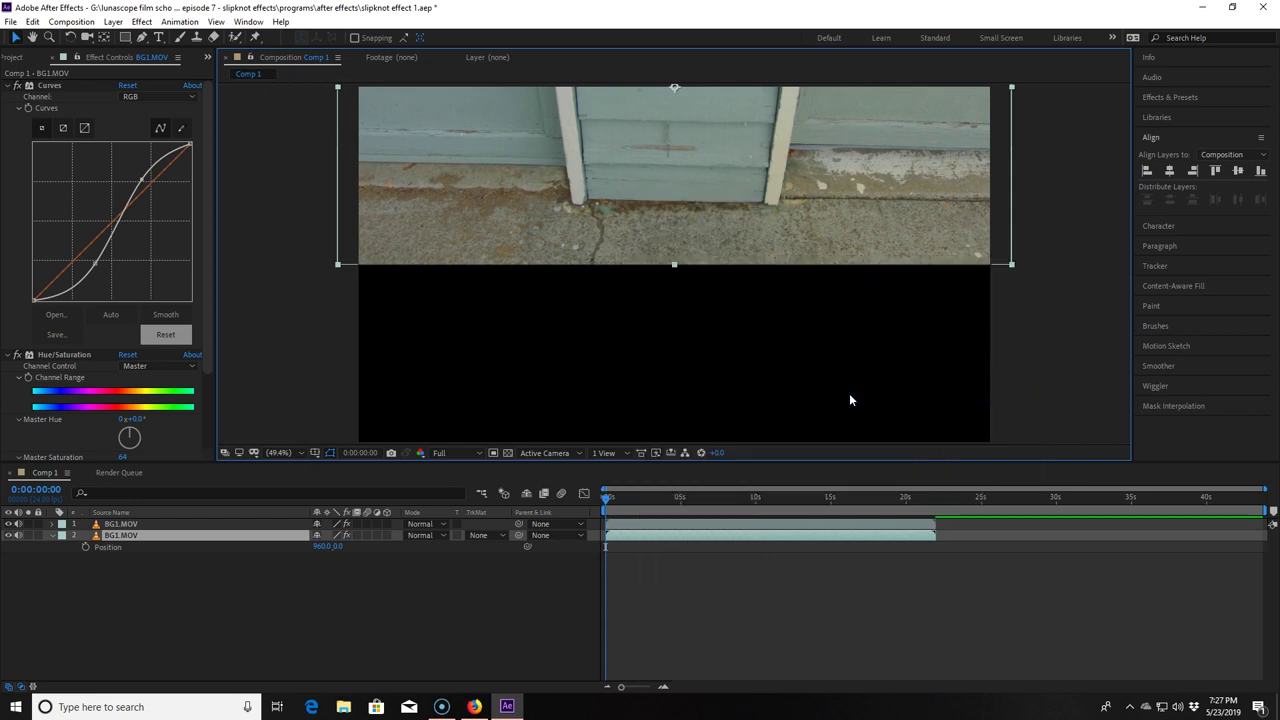
pyautogui.moveTo(335, 546); pyautogui.dragTo(993, 479)
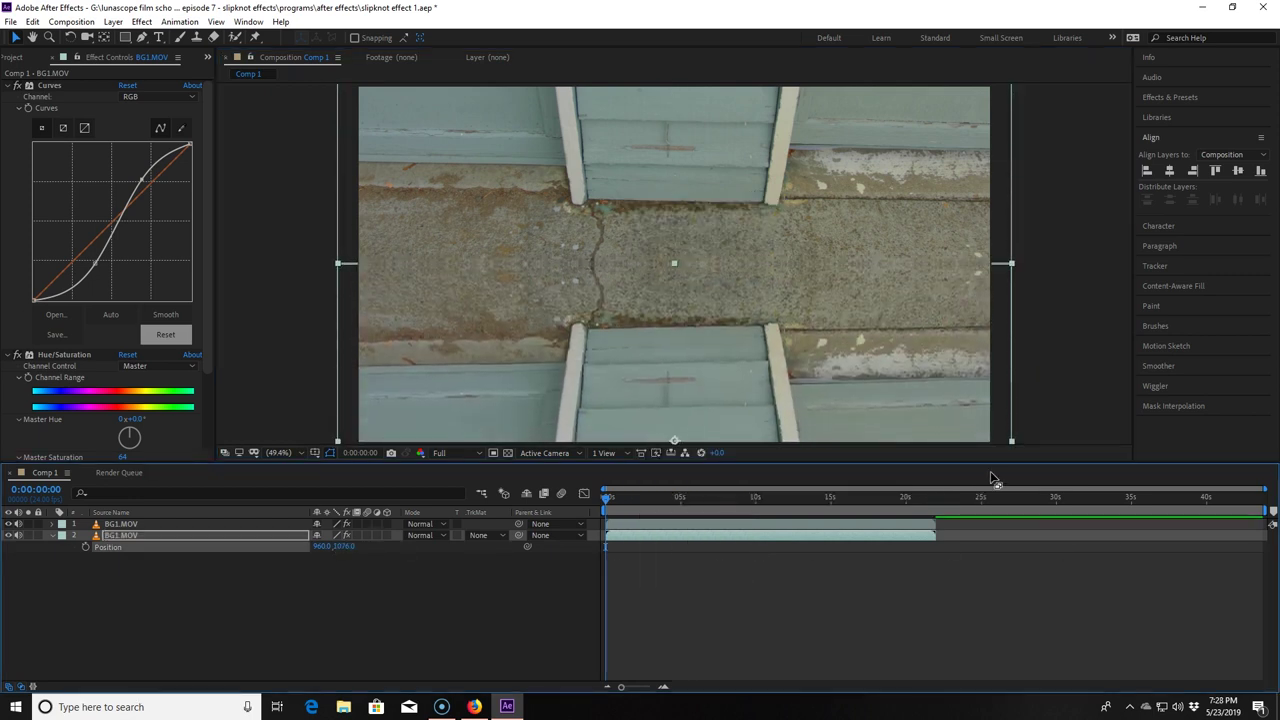
# Step: Preview the mirrored composition at Quarter resolution
pyautogui.click(614, 497)
pyautogui.click(446, 453)
pyautogui.click(455, 530)
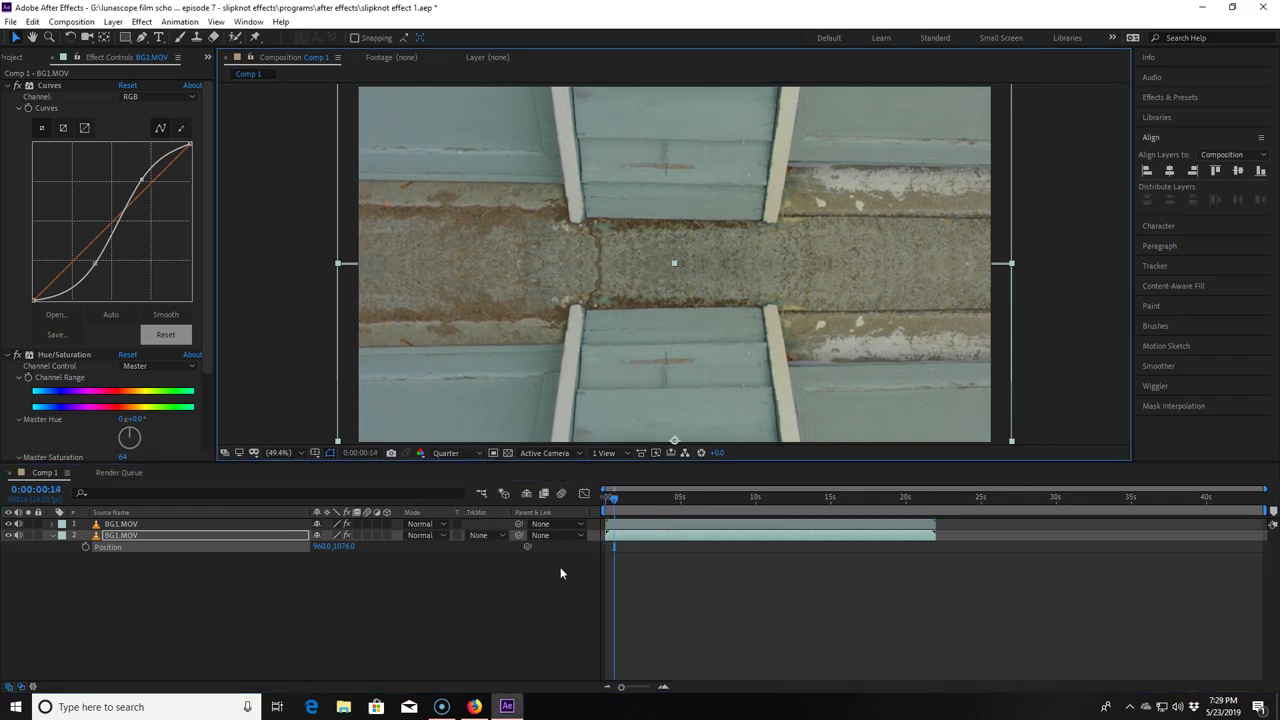
pyautogui.press('space')
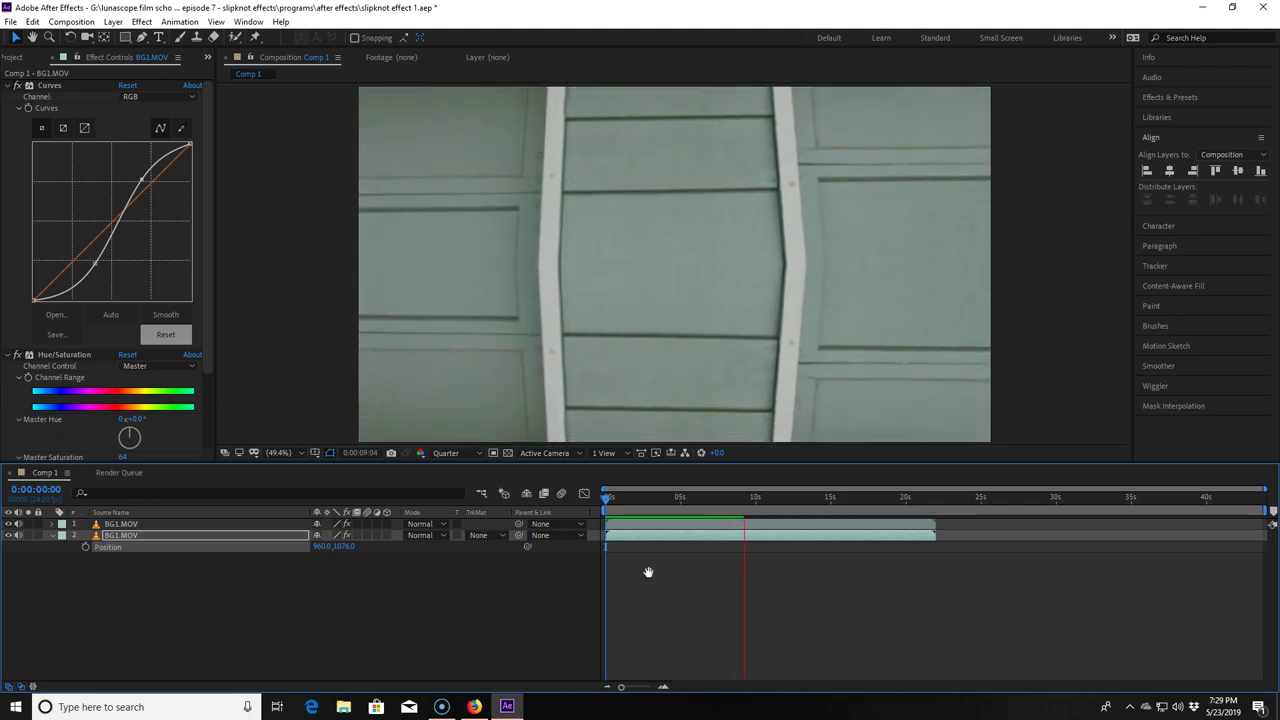
pyautogui.press('space')
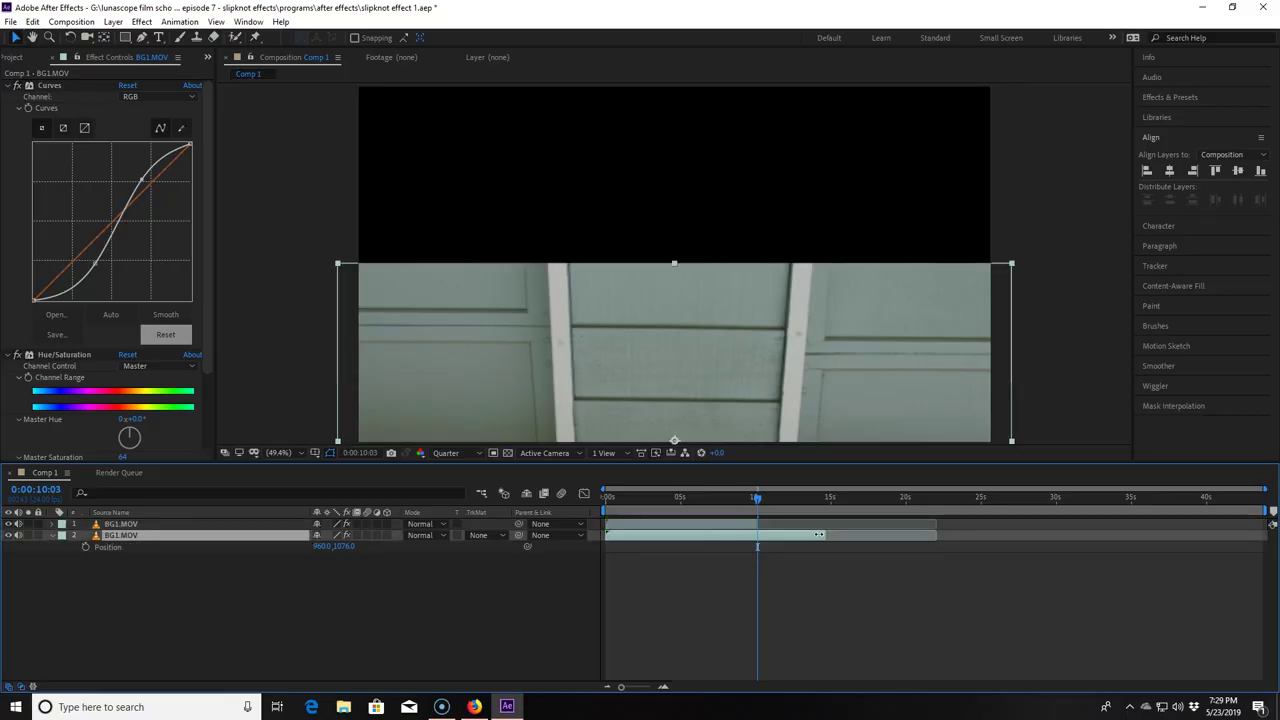
pyautogui.click(607, 508)
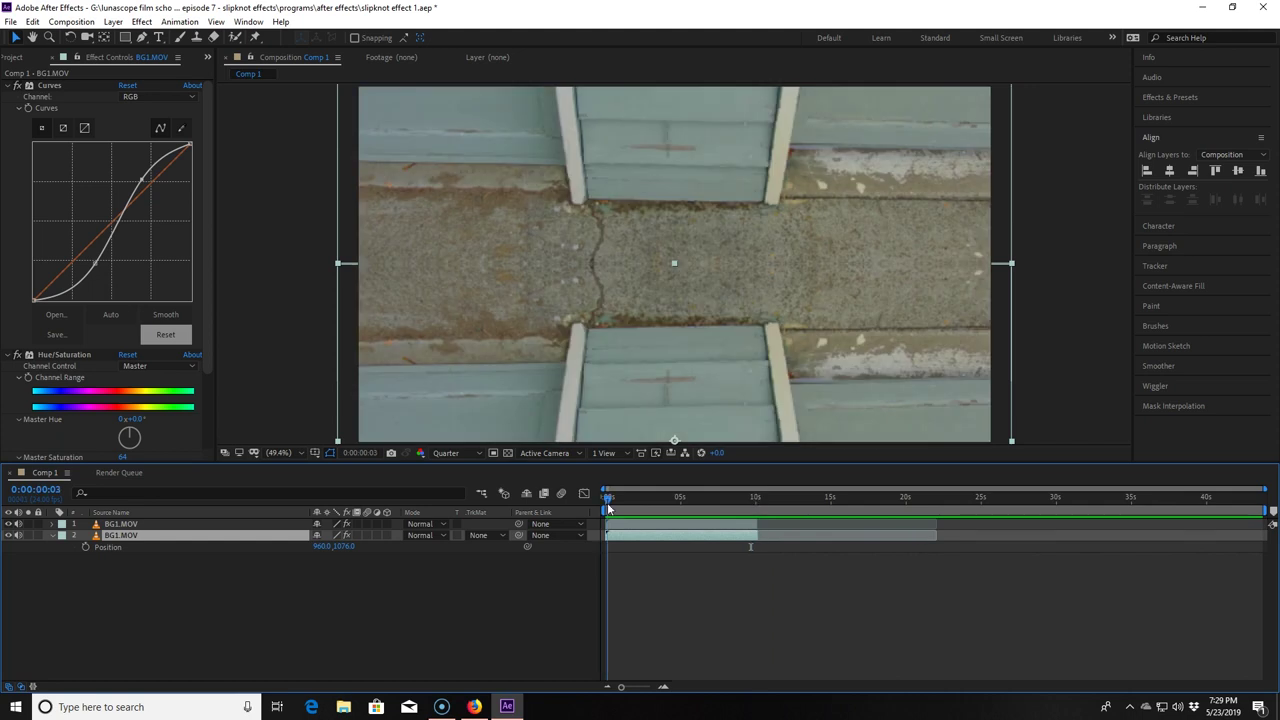
# Step: Pre-compose both BG1.MOV layers into a BG composition
pyautogui.keyDown('shift'); pyautogui.click(170, 524); pyautogui.keyUp('shift')
pyautogui.rightClick(172, 524)
pyautogui.click(248, 469)
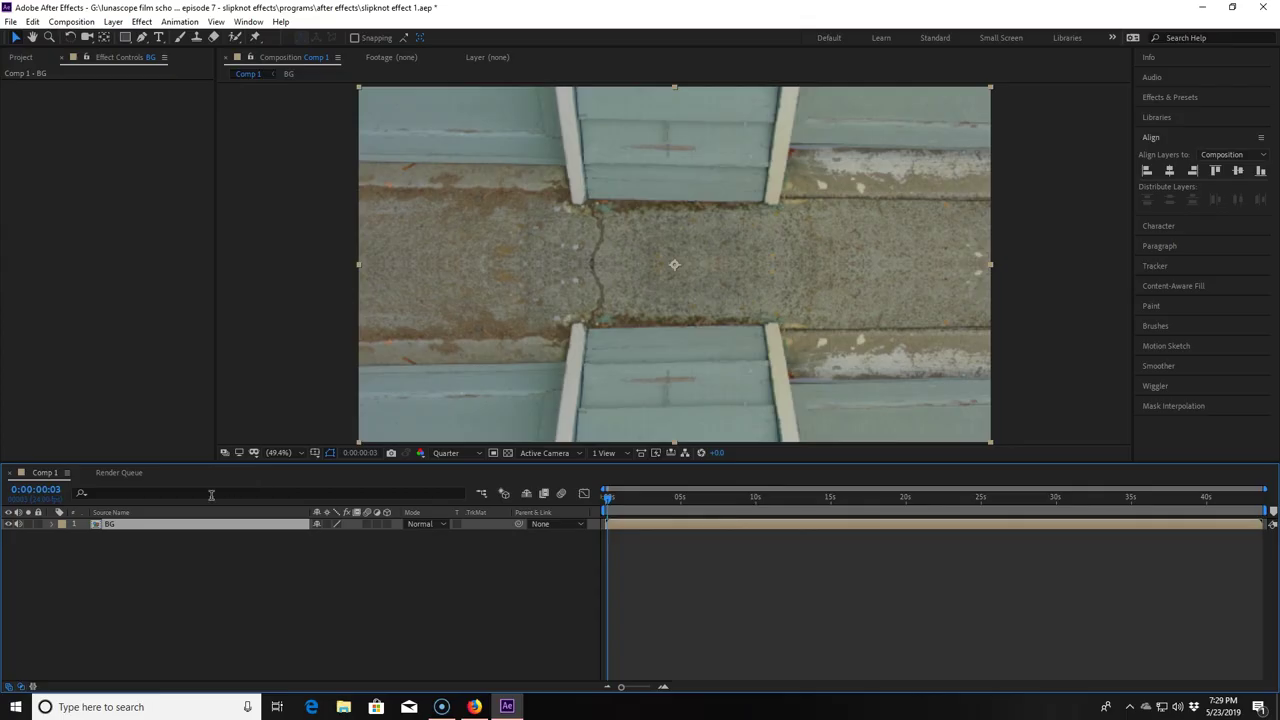
# Step: Hide the BG layer and place P1033302.MOV above it as the top layer
pyautogui.click(8, 524)
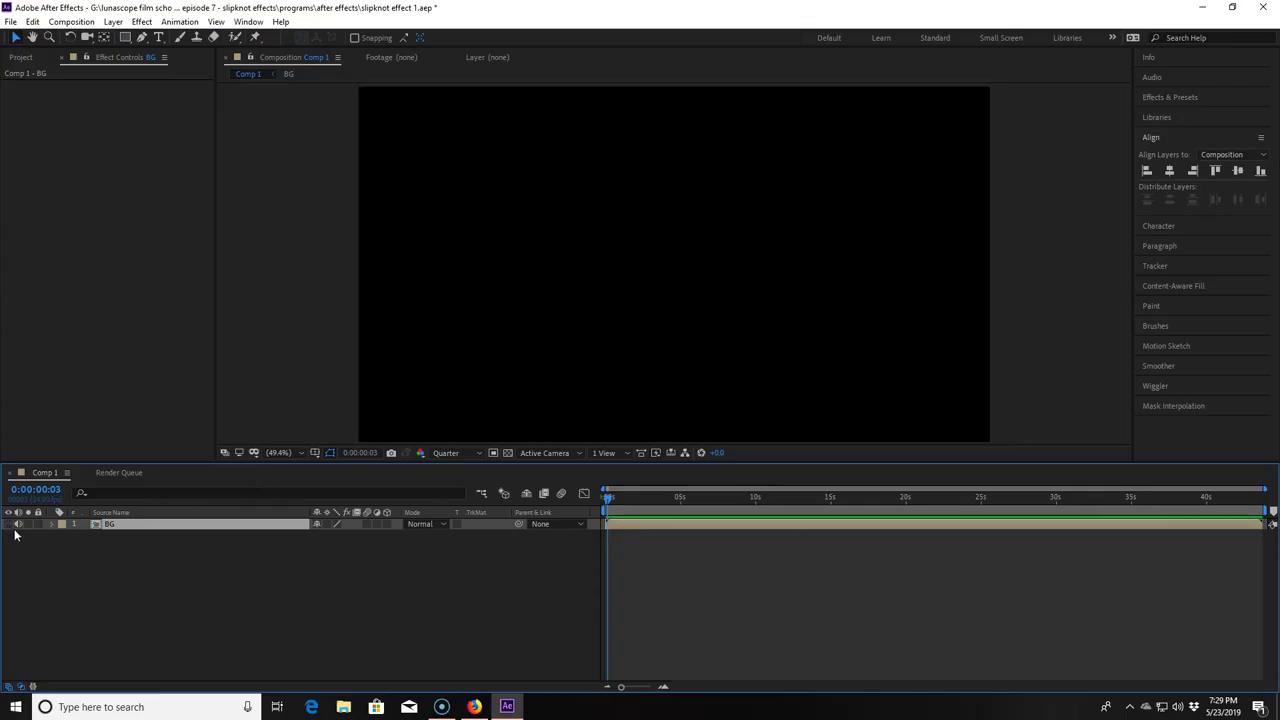
pyautogui.click(21, 57)
pyautogui.moveTo(50, 190); pyautogui.dragTo(170, 527)
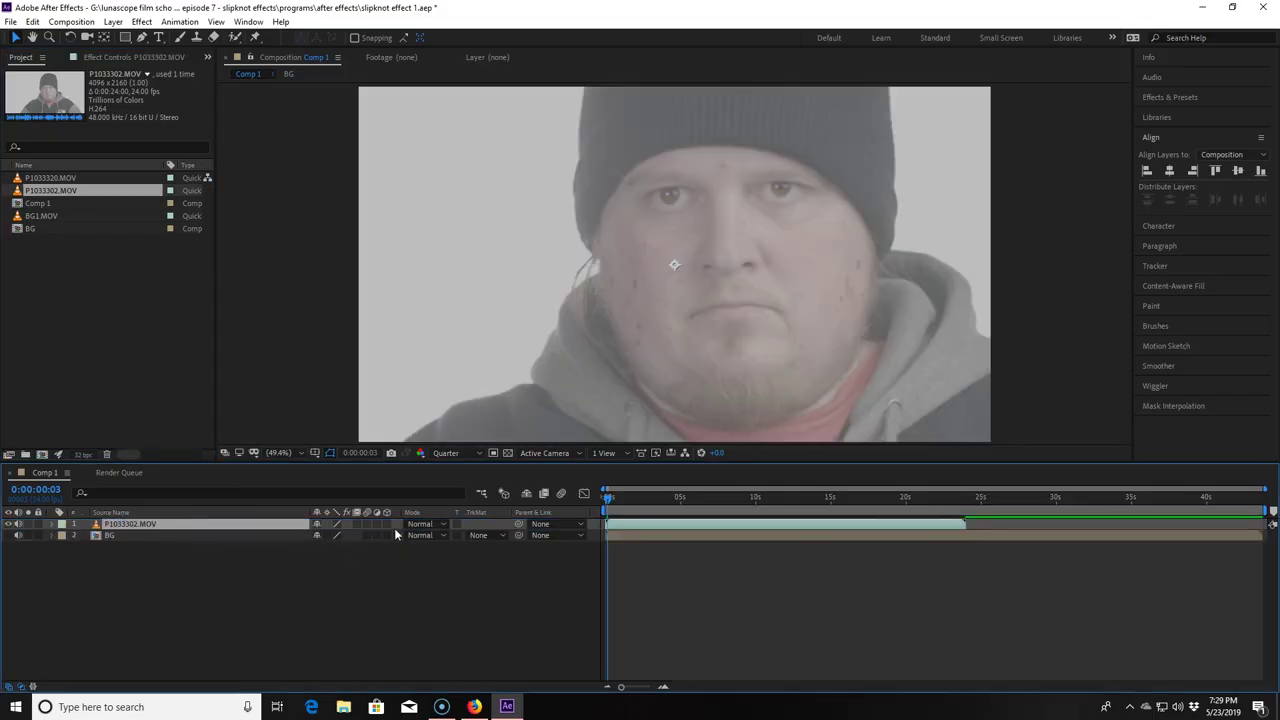
# Step: Scale P1033302.MOV to 50% and briefly preview it
pyautogui.press('s')
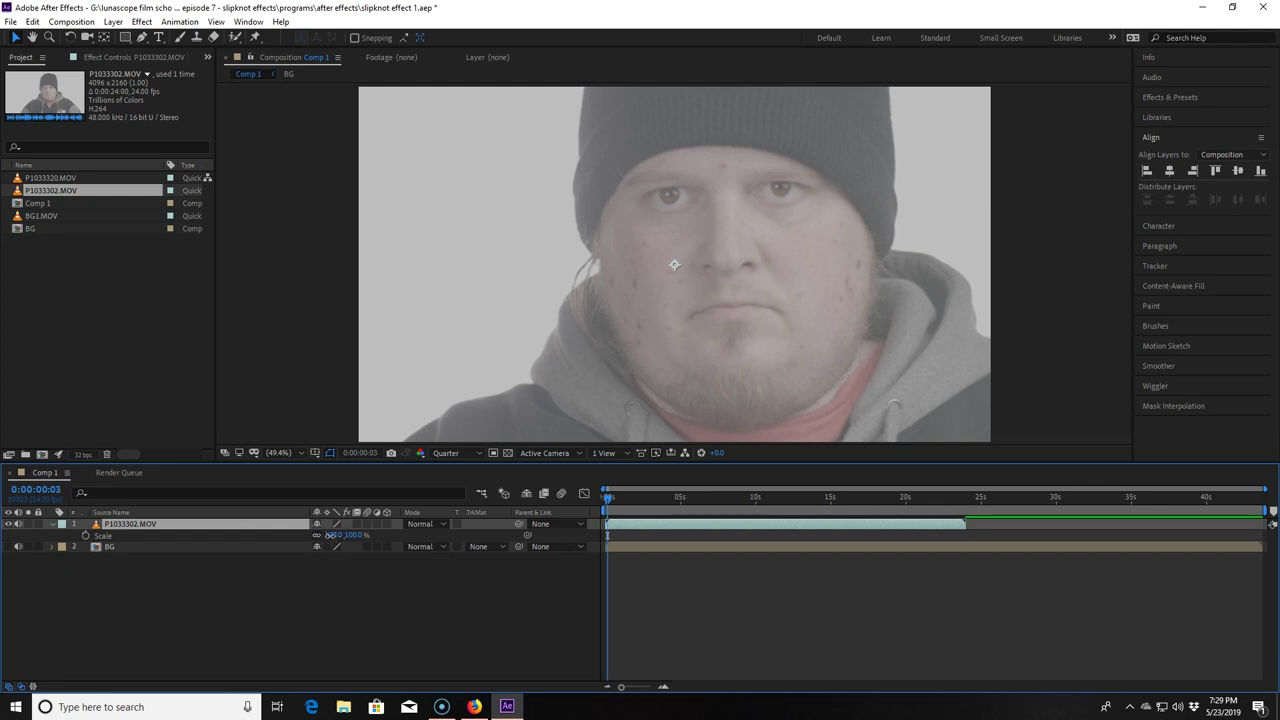
pyautogui.write('50')
pyautogui.press('Return')
pyautogui.press('space')
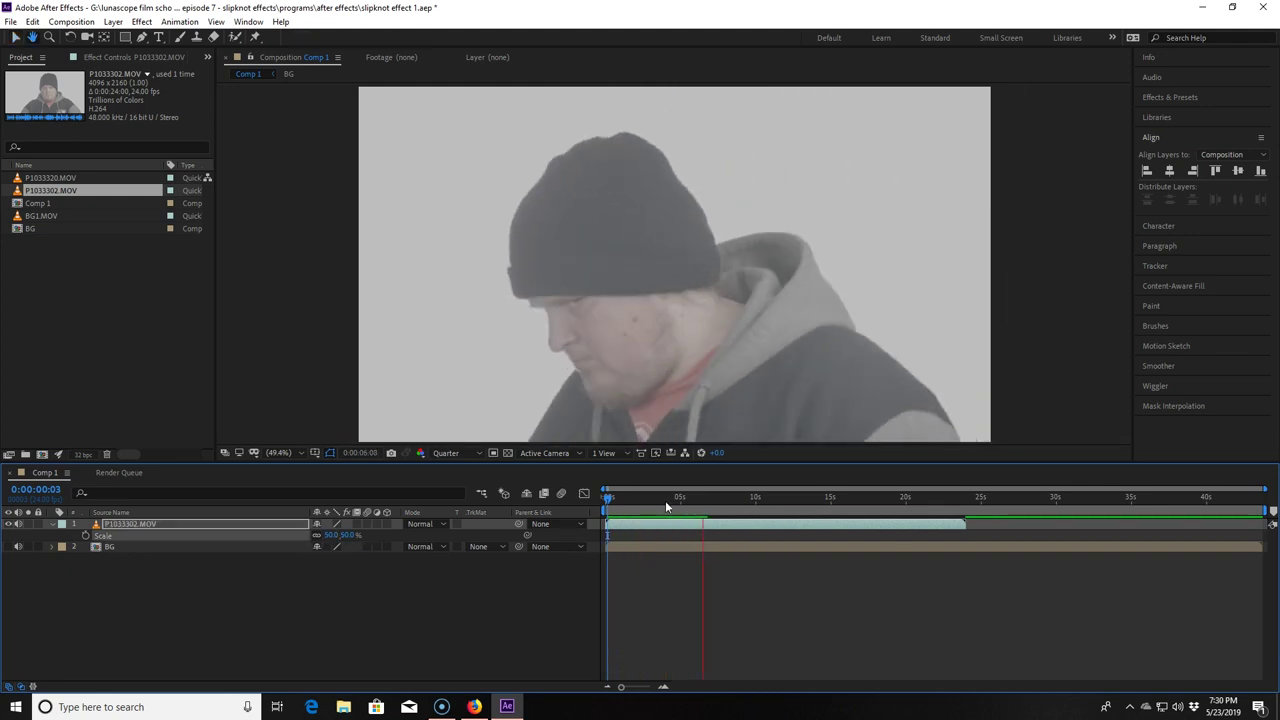
pyautogui.press('space')
# Step: Slide P1033302.MOV to the comp start, trim its out point, and replay the preview
pyautogui.moveTo(652, 523); pyautogui.dragTo(644, 529)
pyautogui.press('space')
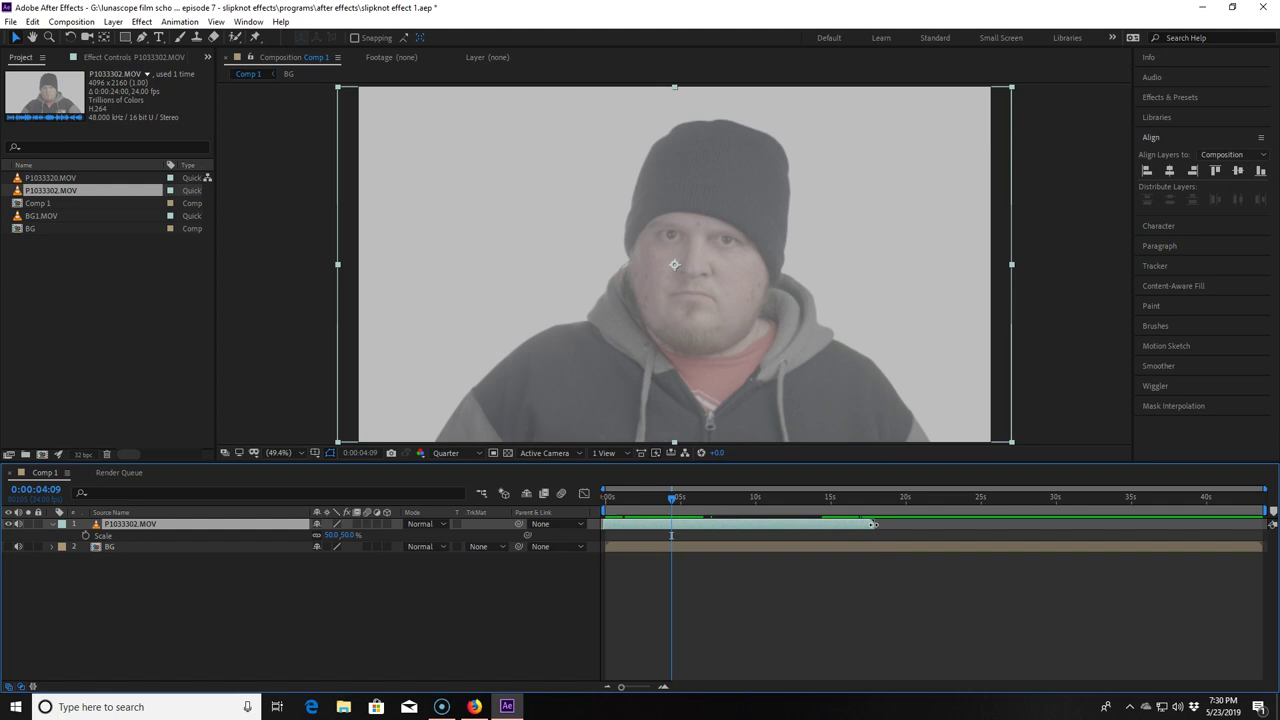
pyautogui.moveTo(873, 524); pyautogui.dragTo(808, 524)
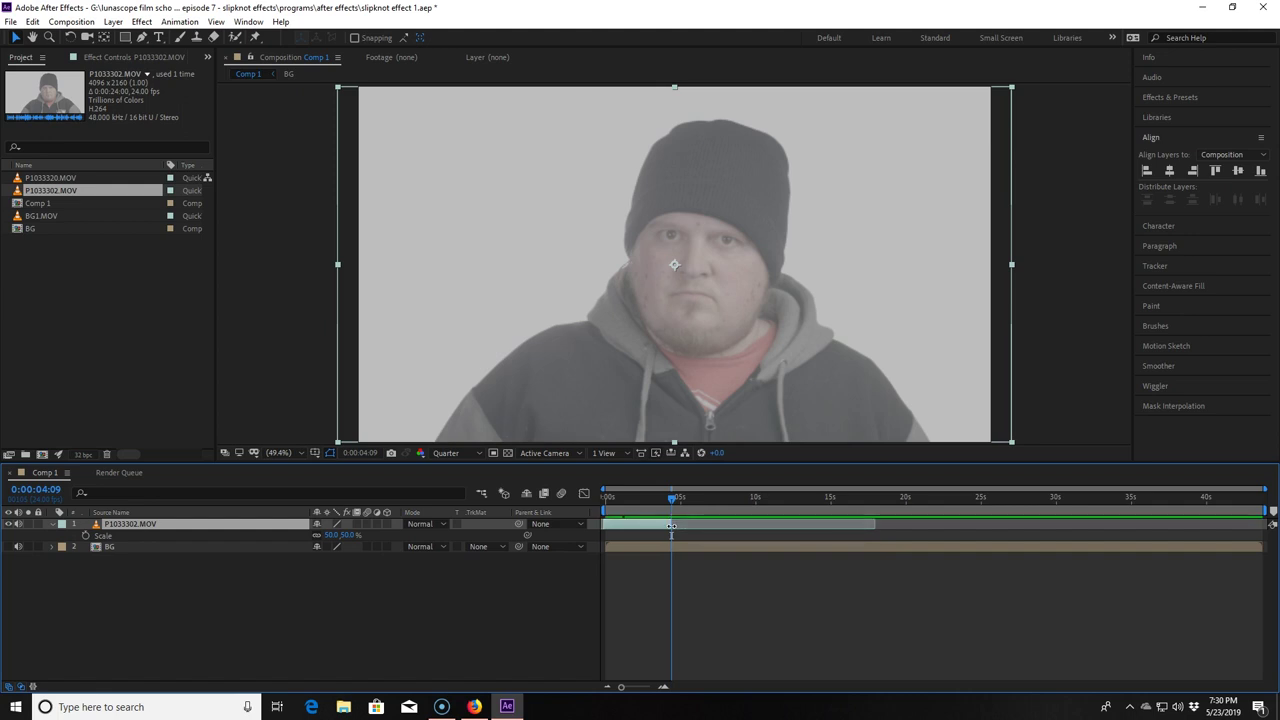
pyautogui.click(604, 503)
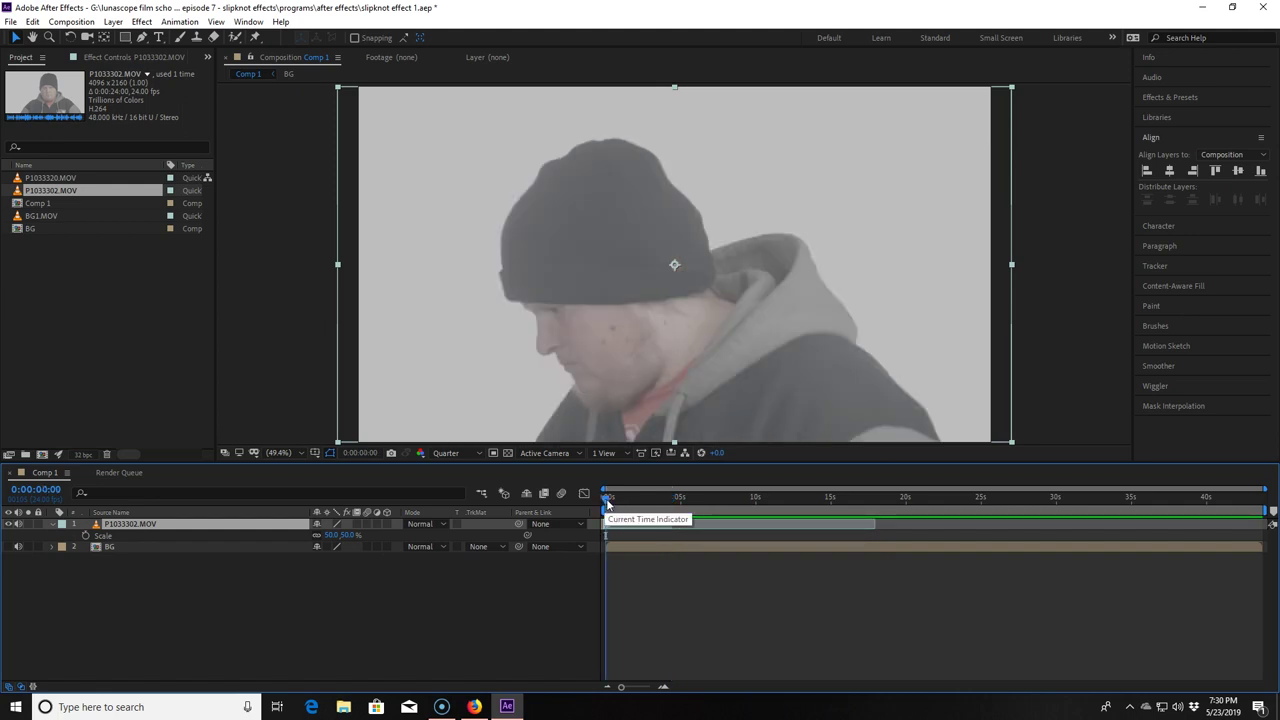
pyautogui.press('space')
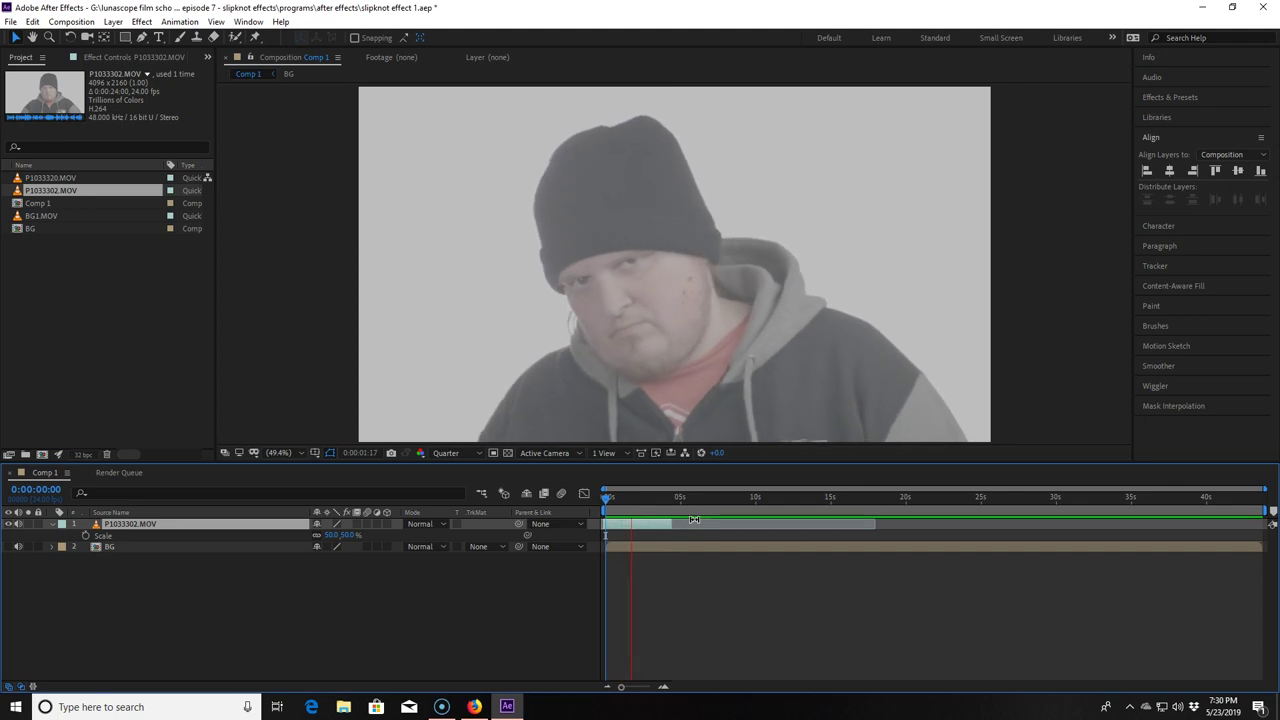
pyautogui.press('space')
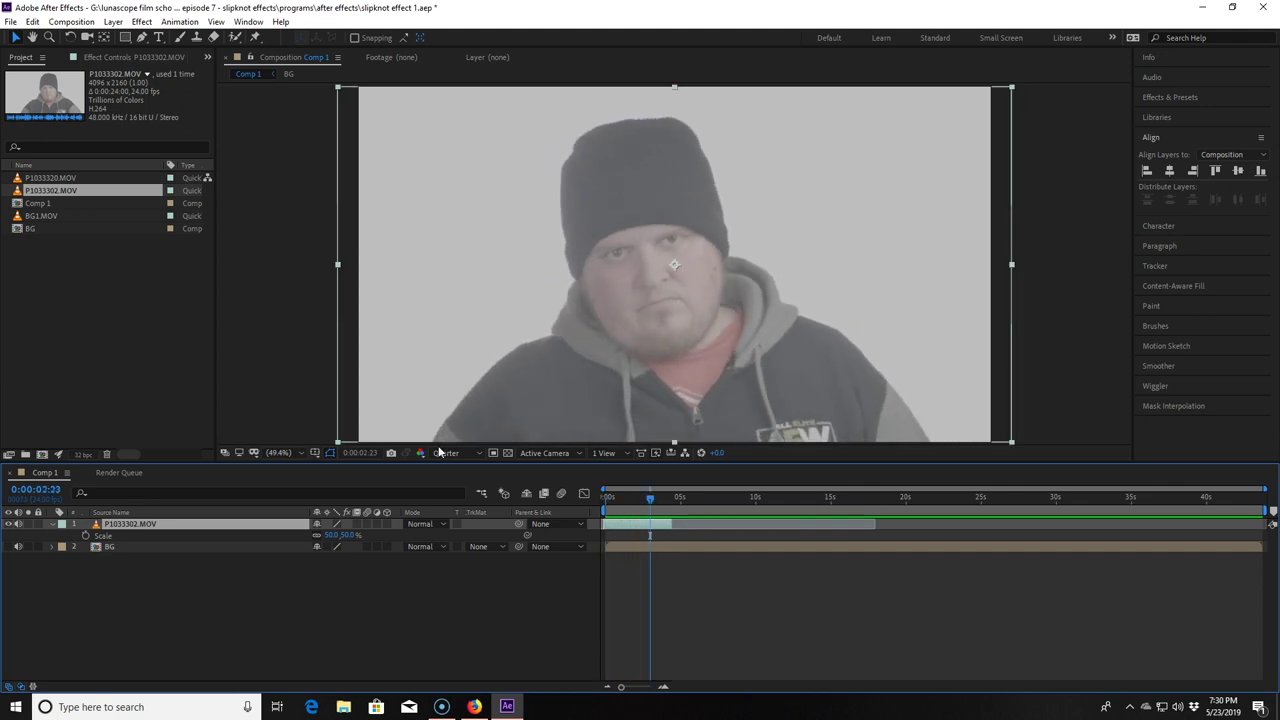
pyautogui.click(463, 456)
# Step: Switch the preview to Full and give the performer clip an S-curve with Curves
pyautogui.click(465, 478)
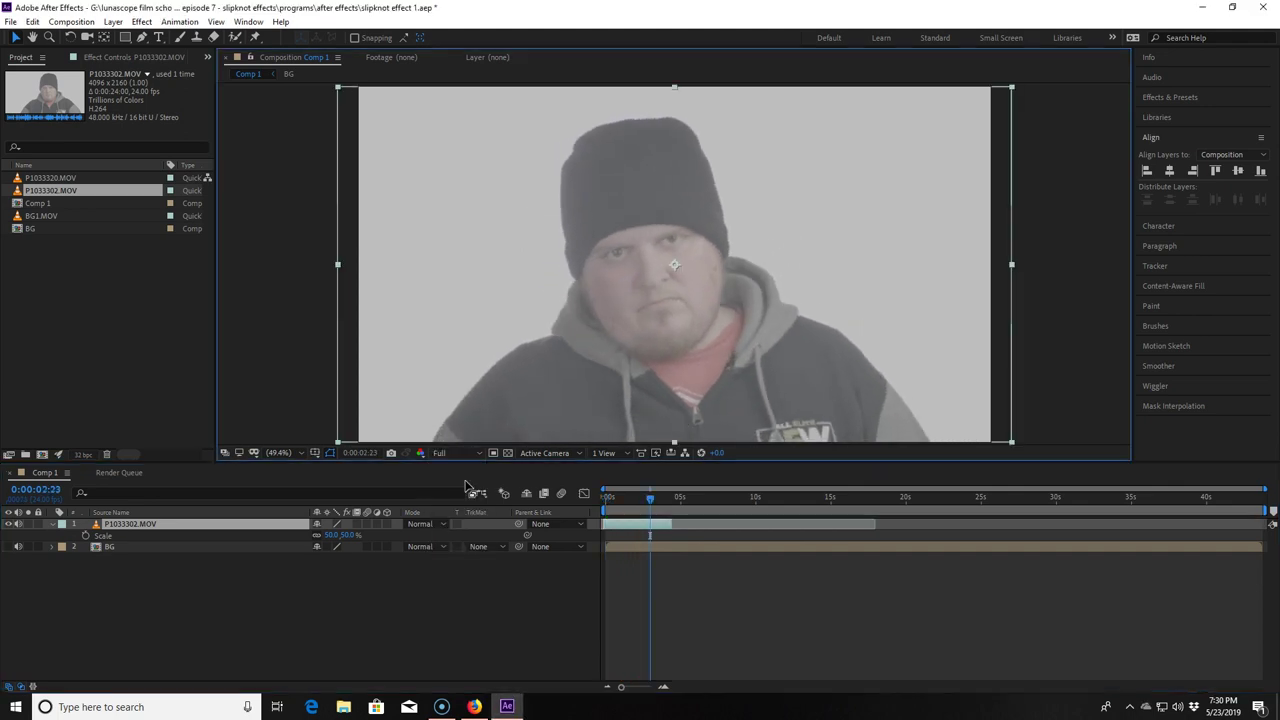
pyautogui.hotkey('ctrl', 'space')
pyautogui.write('curv')
pyautogui.press('Return')
pyautogui.moveTo(146, 204); pyautogui.dragTo(148, 181)
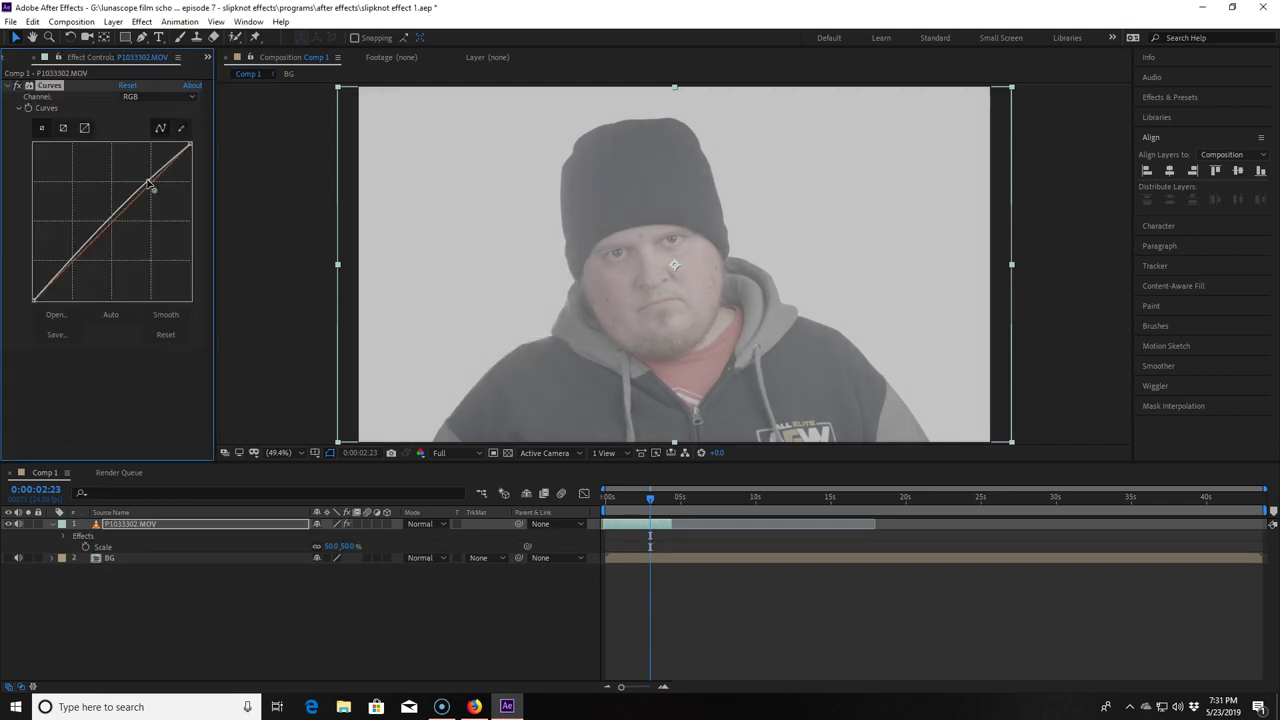
pyautogui.moveTo(100, 232); pyautogui.dragTo(106, 262)
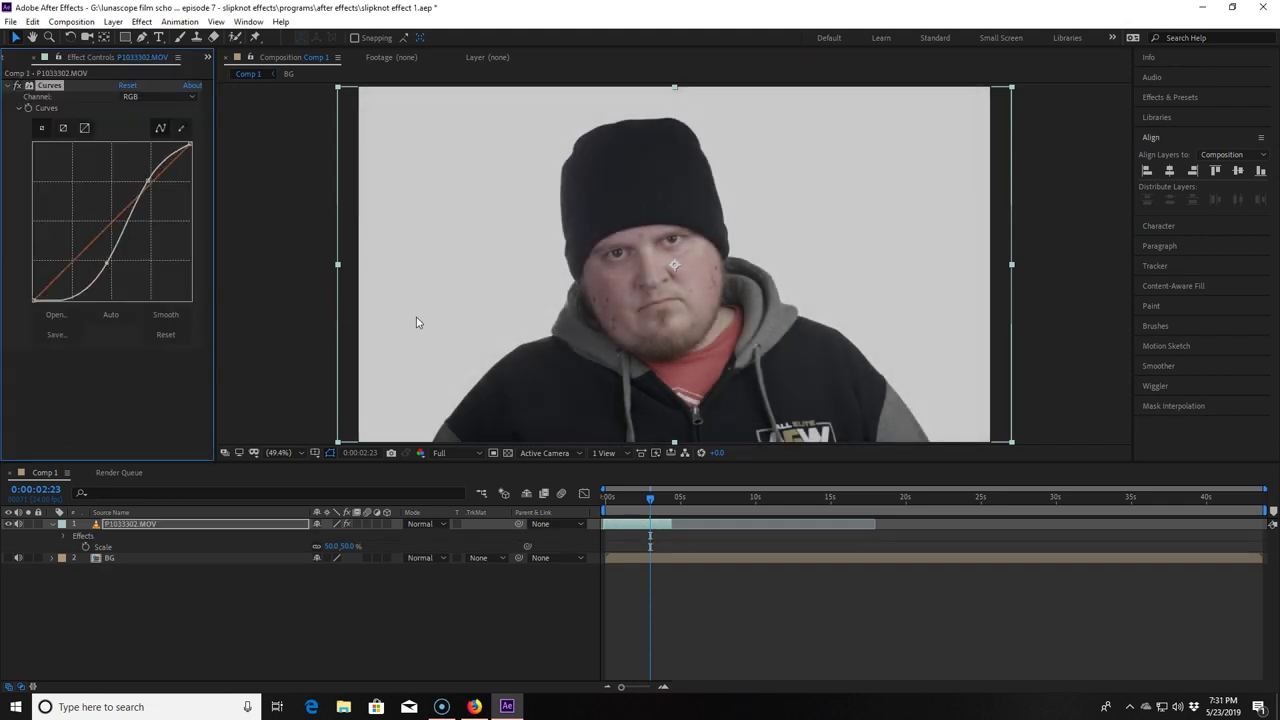
# Step: Apply Hue/Saturation with Master Saturation at -100 for greyscale
pyautogui.hotkey('ctrl', 'space')
pyautogui.write('saturation')
pyautogui.press('Return')
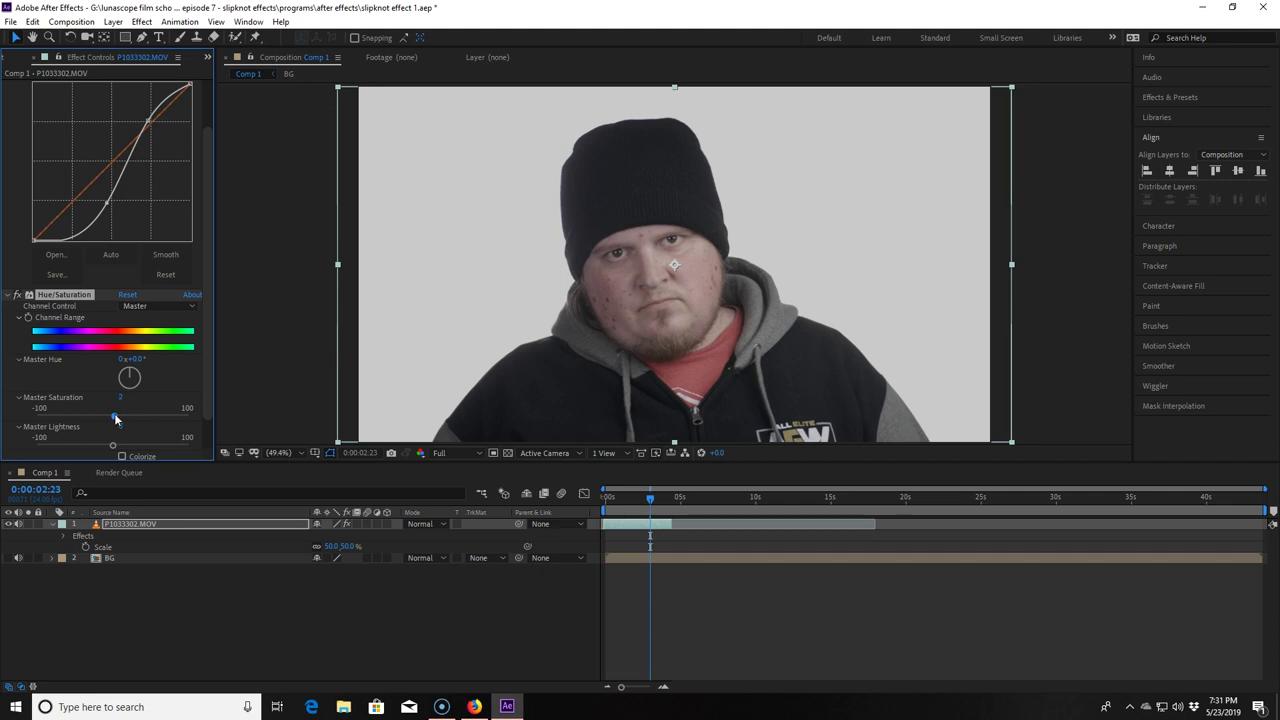
pyautogui.moveTo(86, 418); pyautogui.dragTo(37, 416)
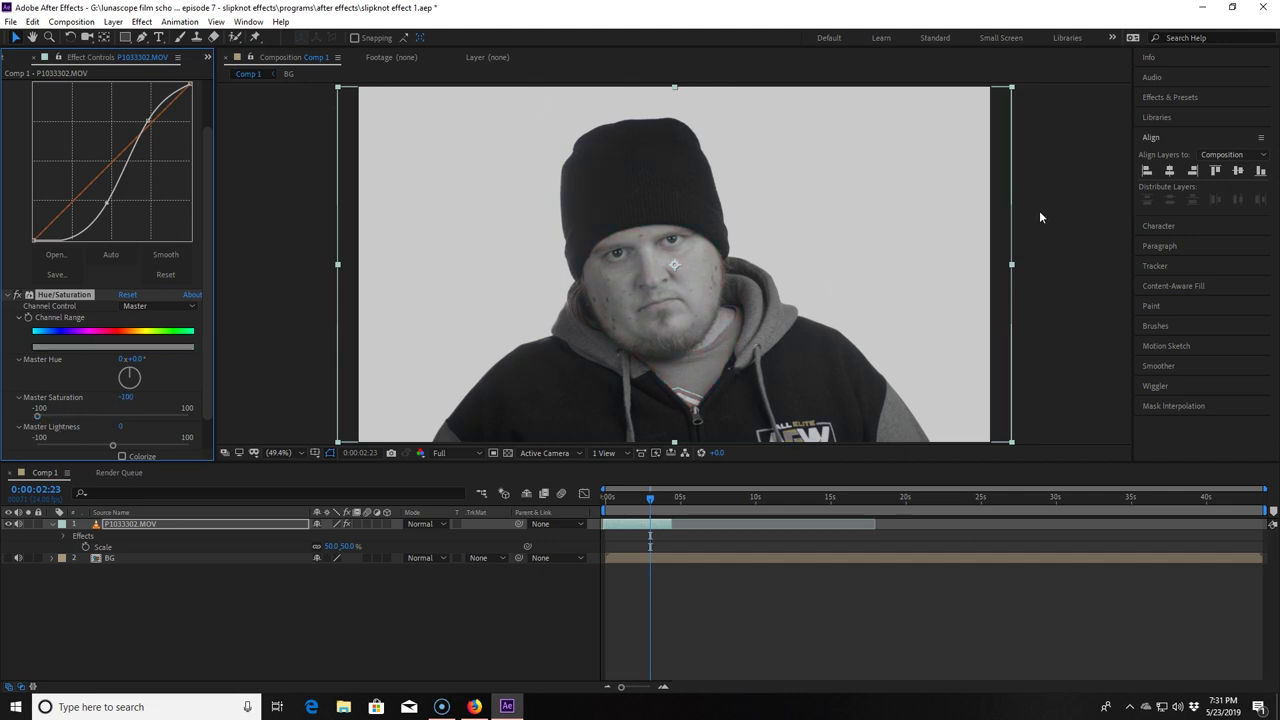
pyautogui.hotkey('ctrl', 'space')
# Step: Apply Levels with Input Black 0.7373, Input White 0.8, Output Black -0.17, Output White 1.83
pyautogui.write('levels')
pyautogui.press('Return')
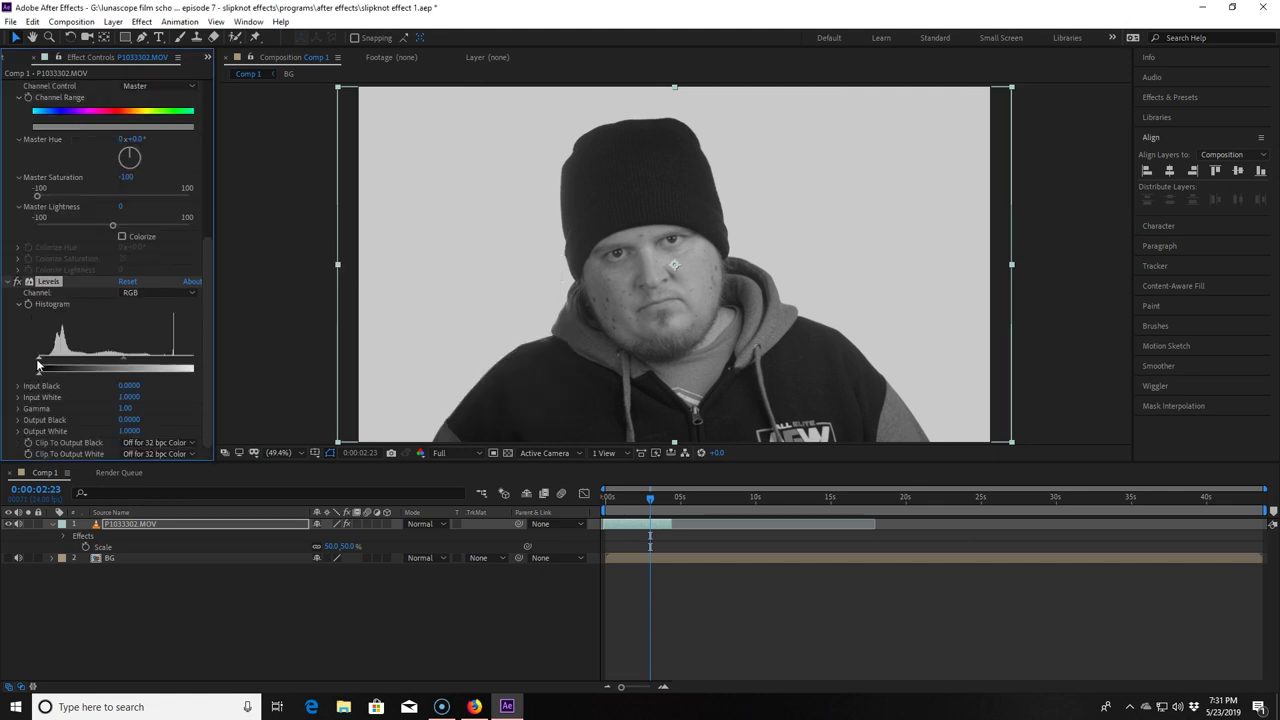
pyautogui.click(39, 362)
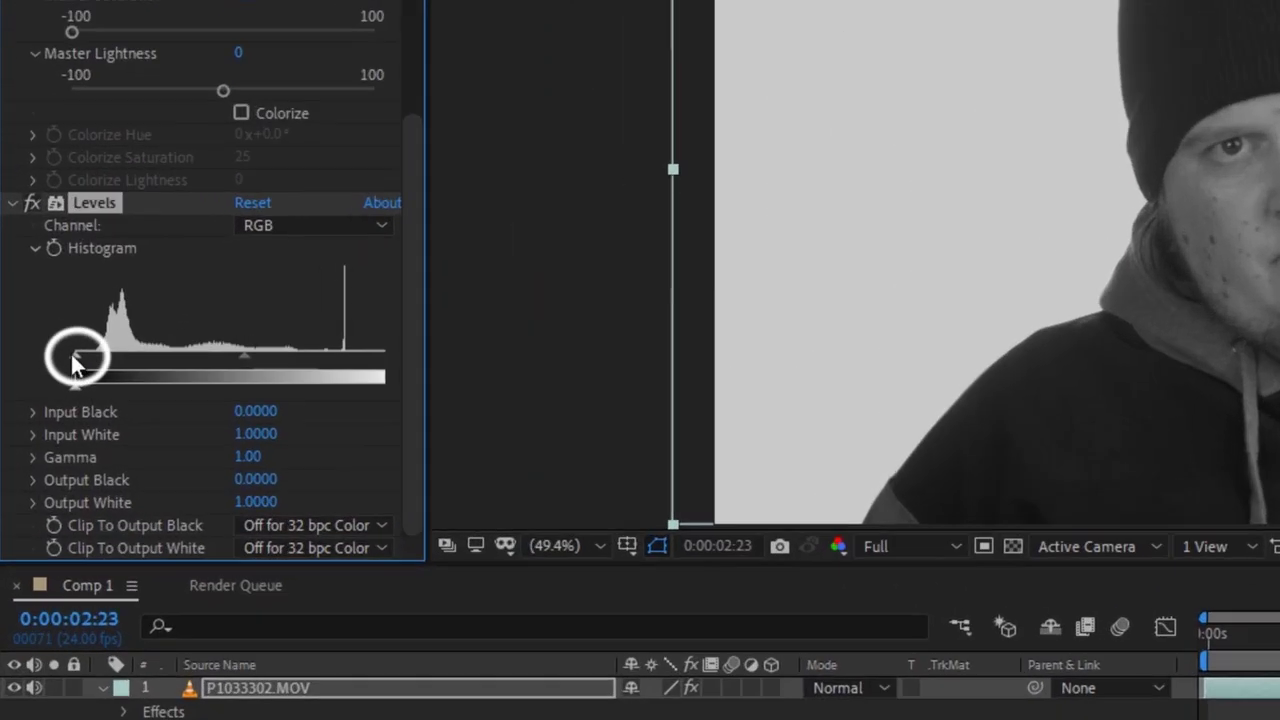
pyautogui.moveTo(75, 365); pyautogui.dragTo(236, 360)
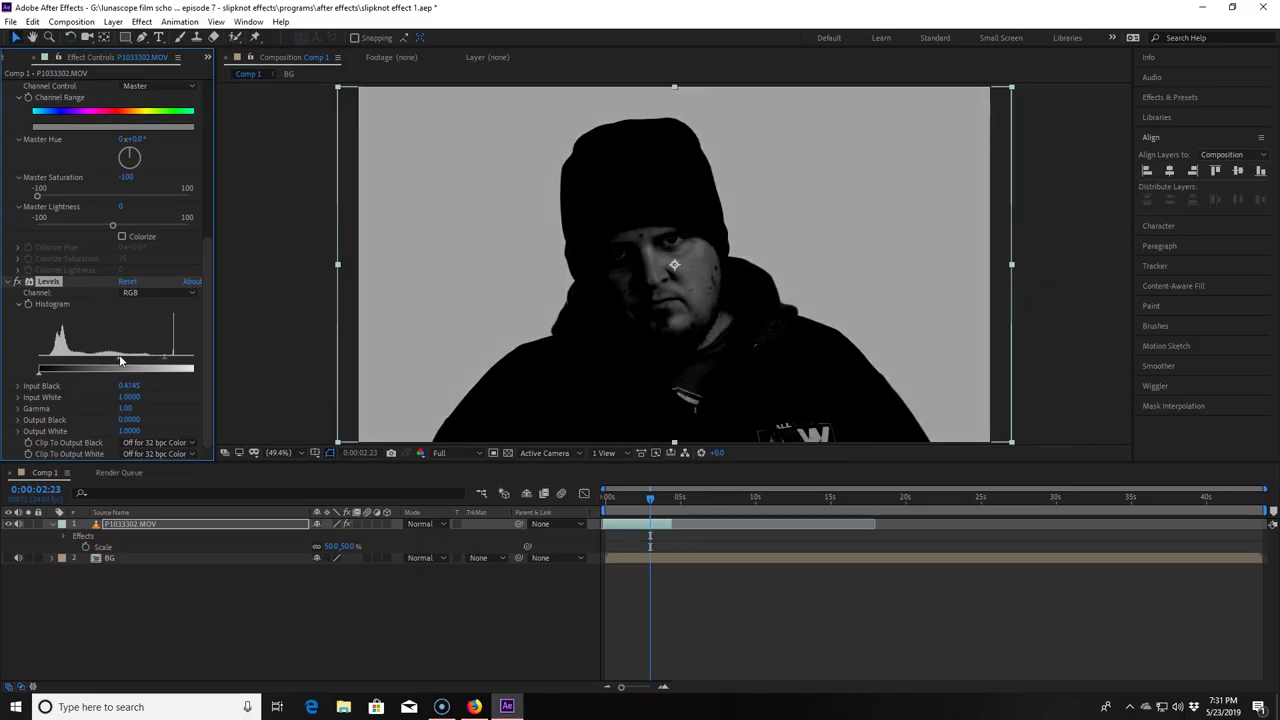
pyautogui.moveTo(120, 361); pyautogui.dragTo(116, 397)
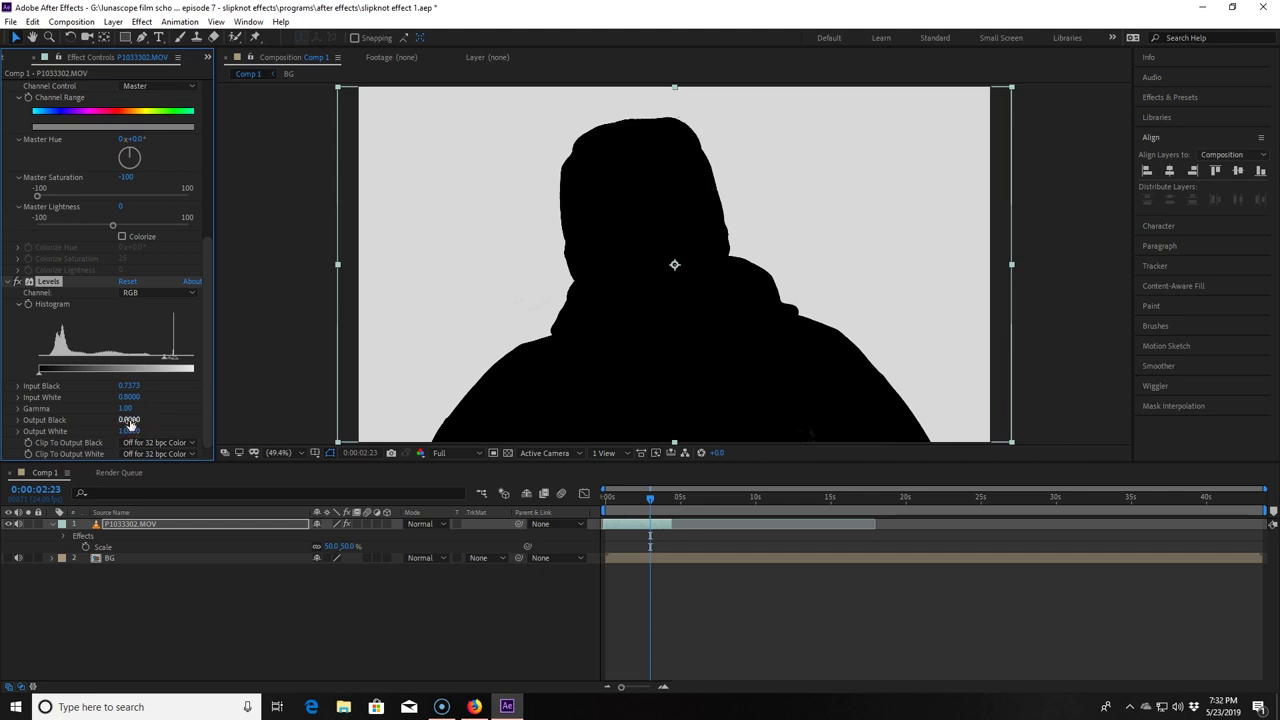
pyautogui.moveTo(122, 420); pyautogui.dragTo(125, 420)
pyautogui.moveTo(131, 431); pyautogui.dragTo(177, 428)
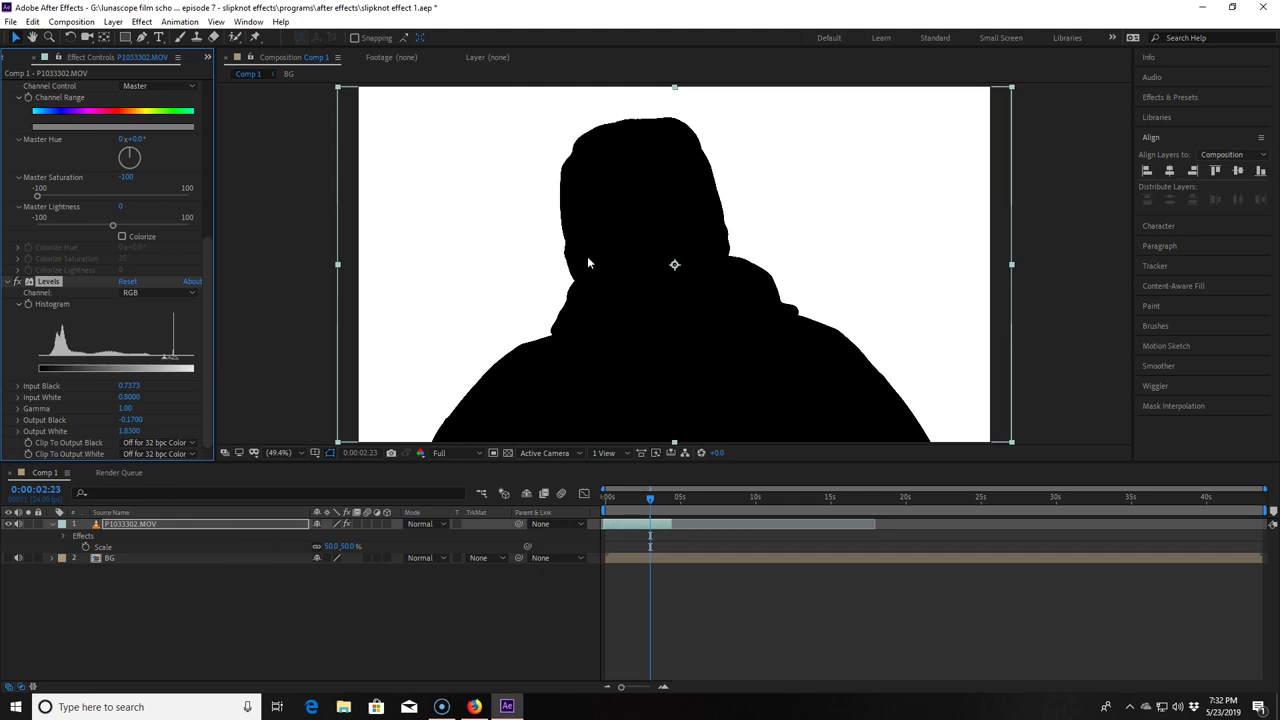
pyautogui.click(52, 524)
pyautogui.click(147, 527)
# Step: Duplicate the silhouette layer and delete all effects from the lower copy
pyautogui.click(53, 525)
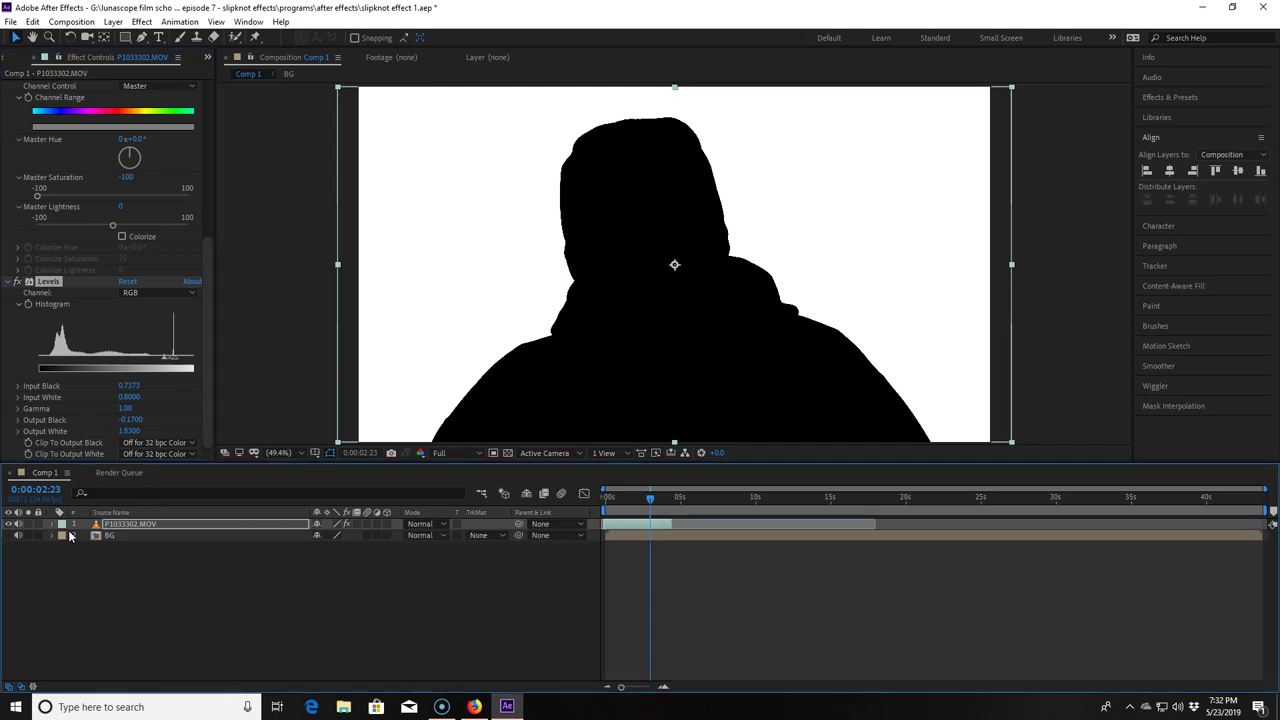
pyautogui.click(147, 528)
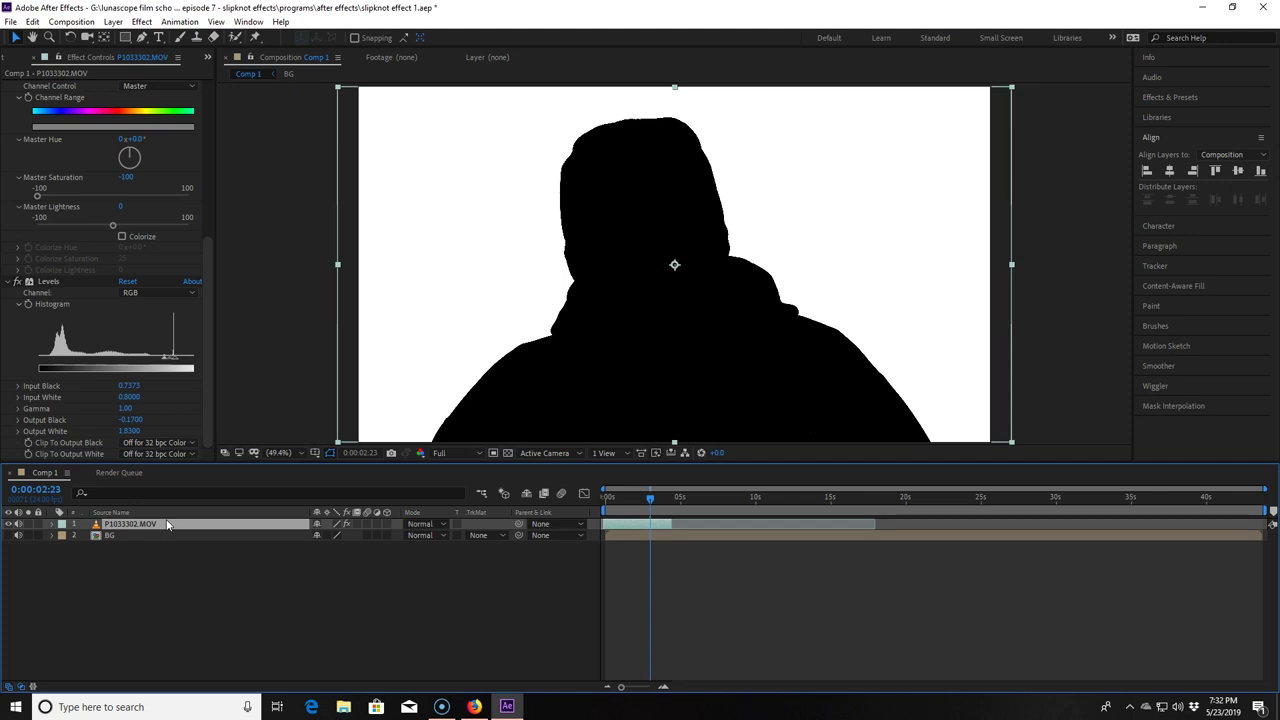
pyautogui.hotkey('ctrl', 'd')
pyautogui.click(140, 536)
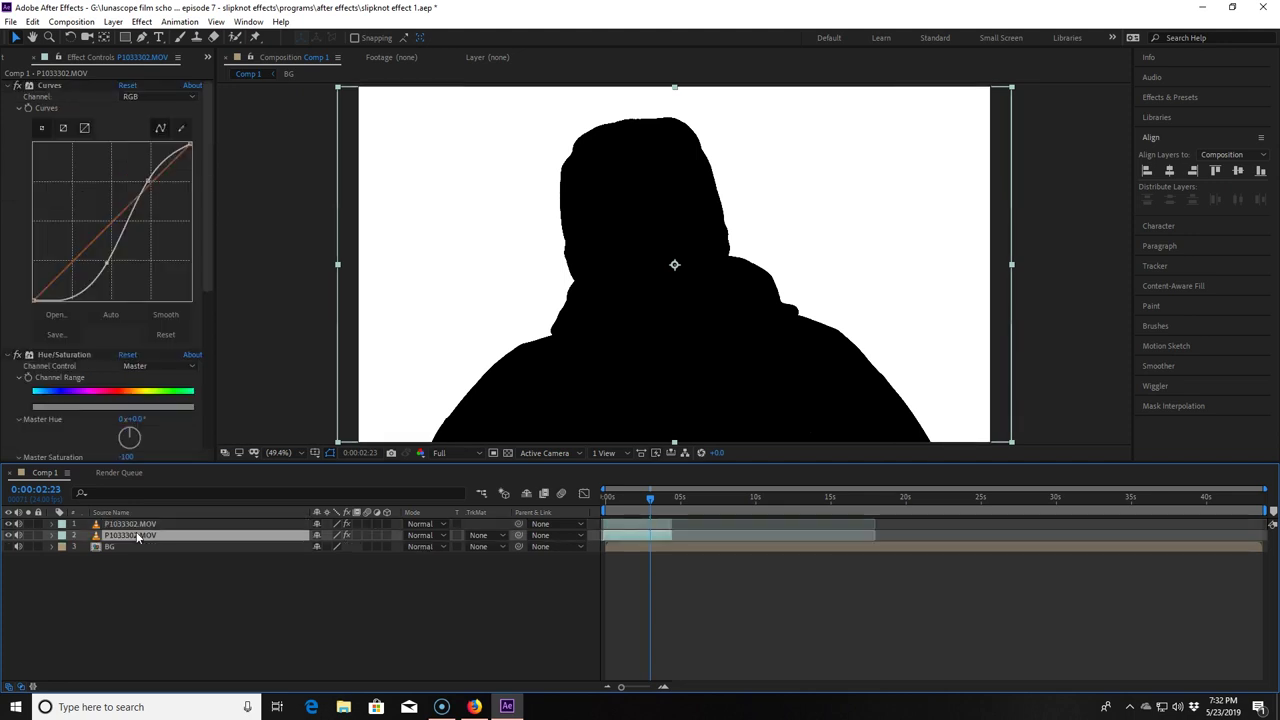
pyautogui.click(52, 357)
pyautogui.press('Delete')
pyautogui.press('Delete')
pyautogui.press('Delete')
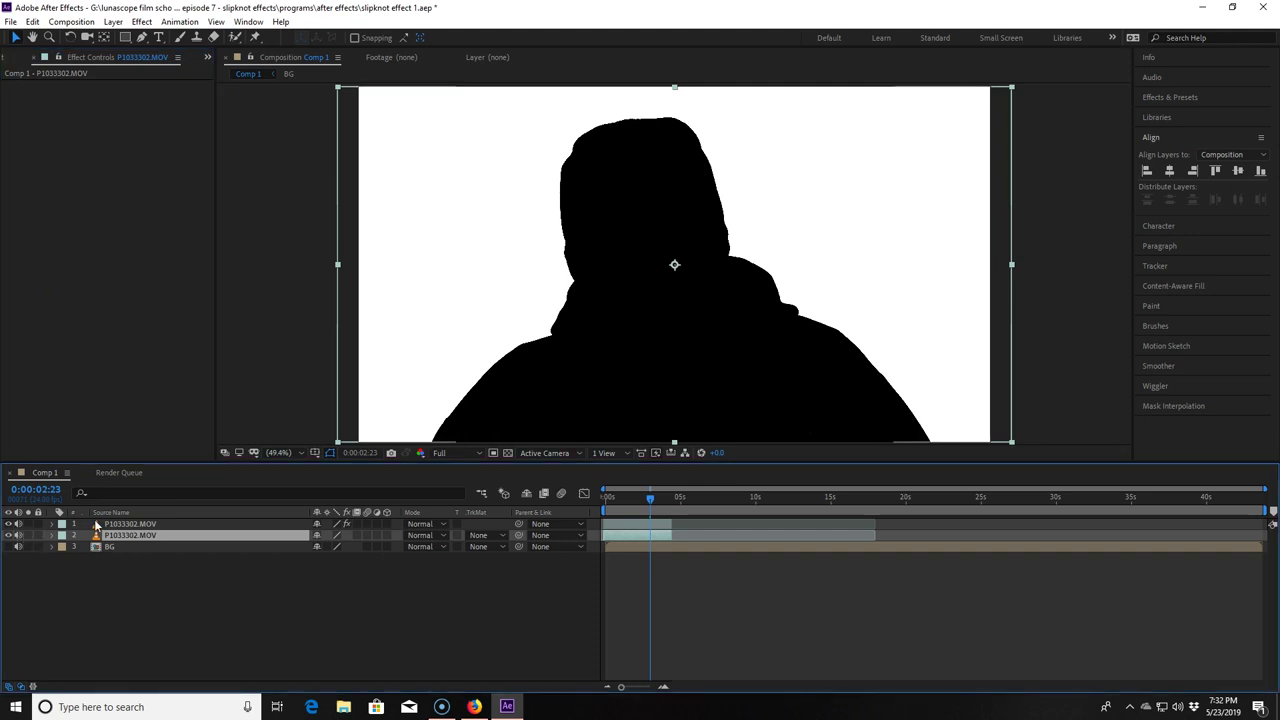
# Step: Set layer 2's track matte to Luma Inverted Matte
pyautogui.click(486, 535)
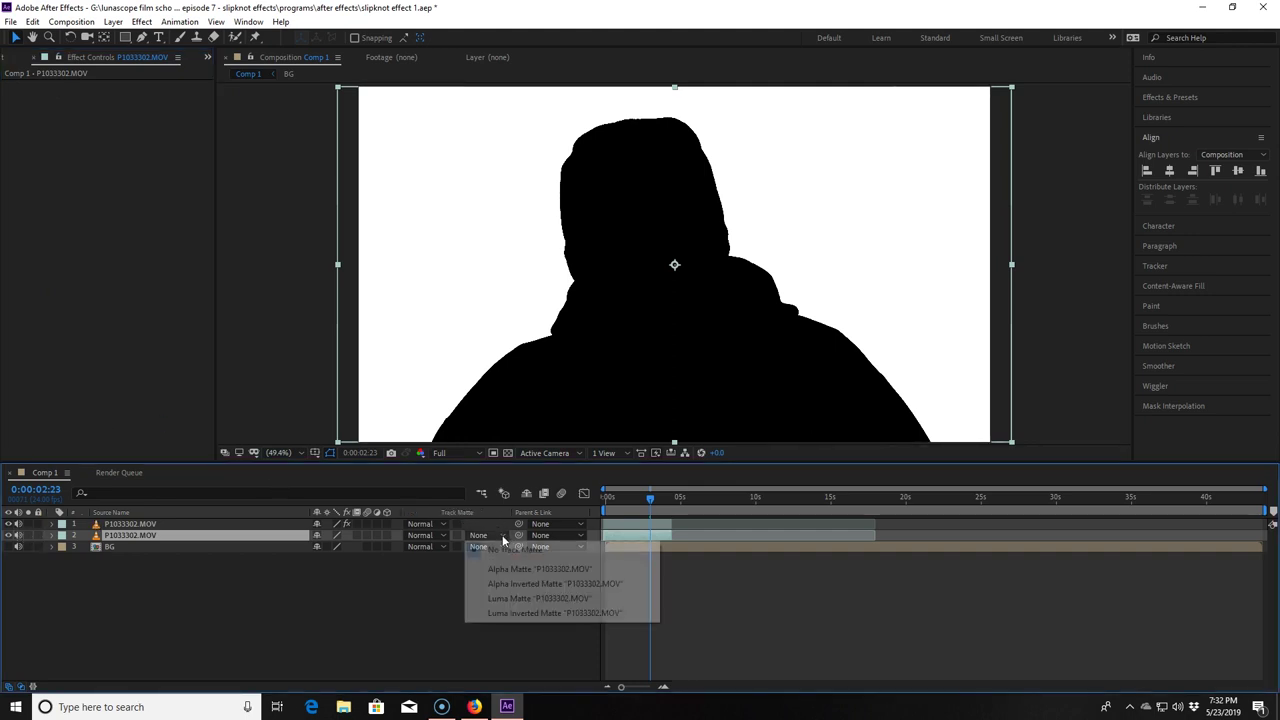
pyautogui.click(532, 613)
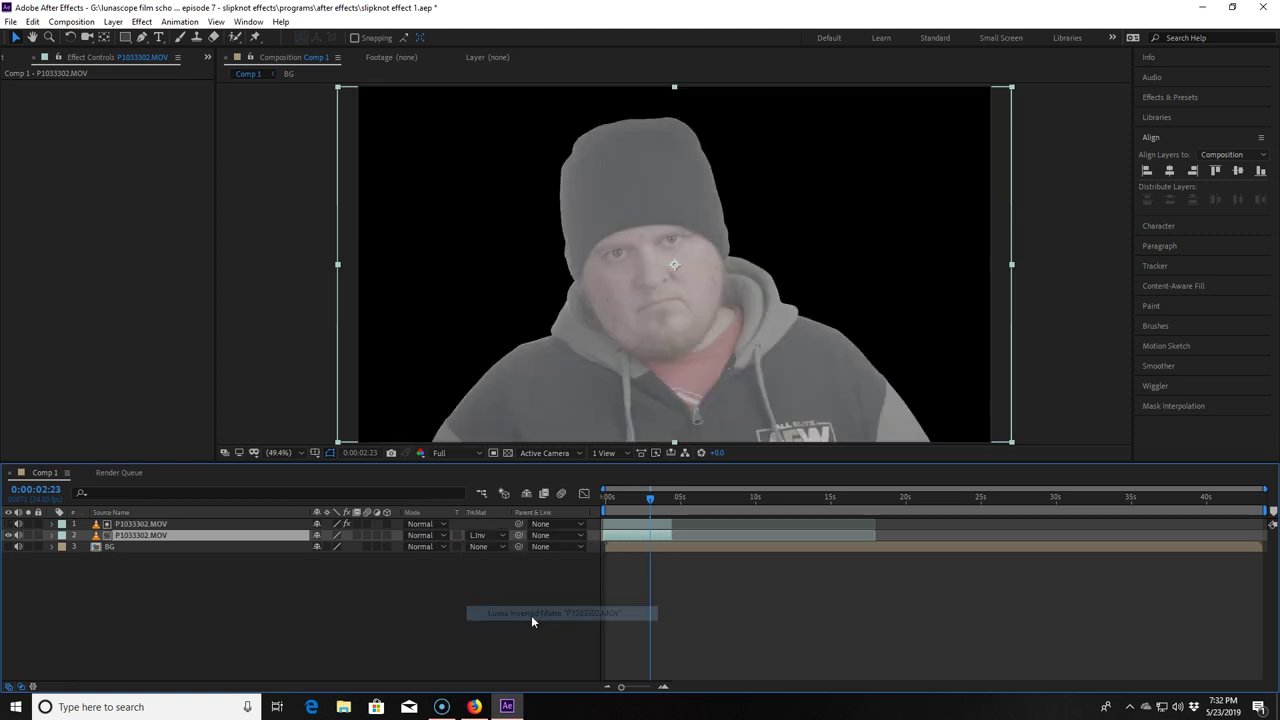
pyautogui.click(633, 508)
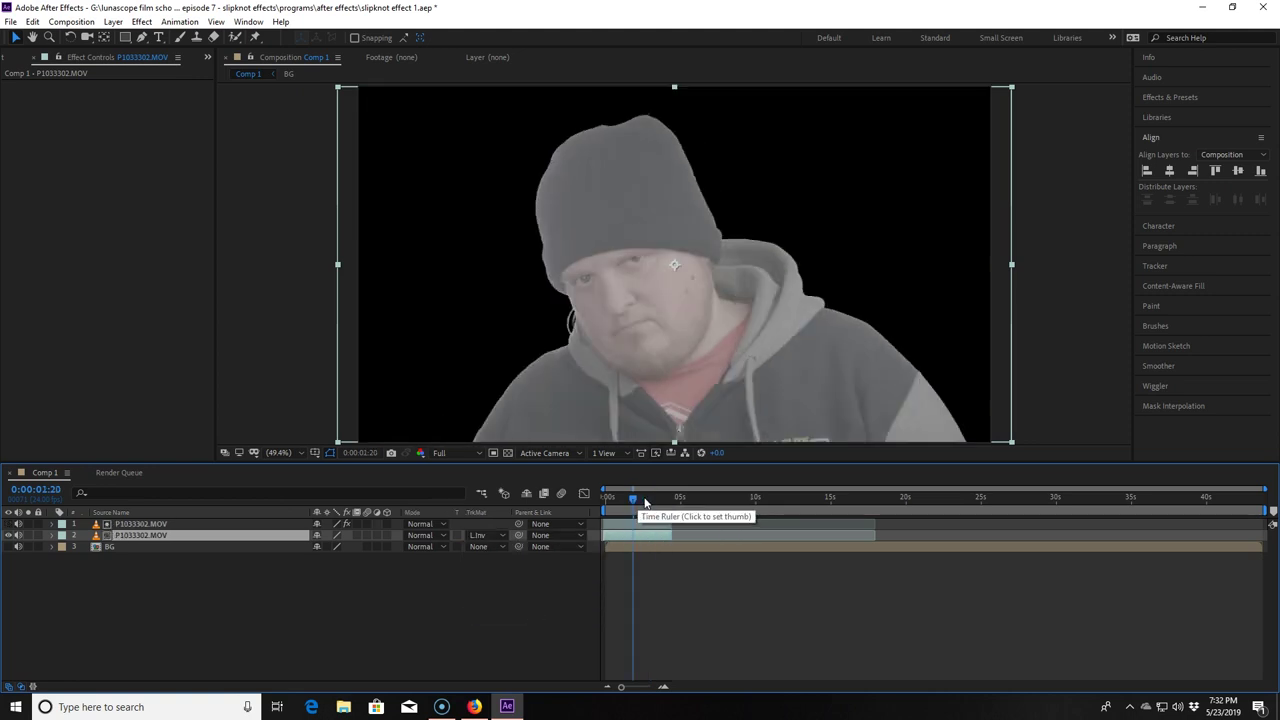
# Step: Apply a darkening Curves adjustment to the cut-out performer around 1:15
pyautogui.click(631, 500)
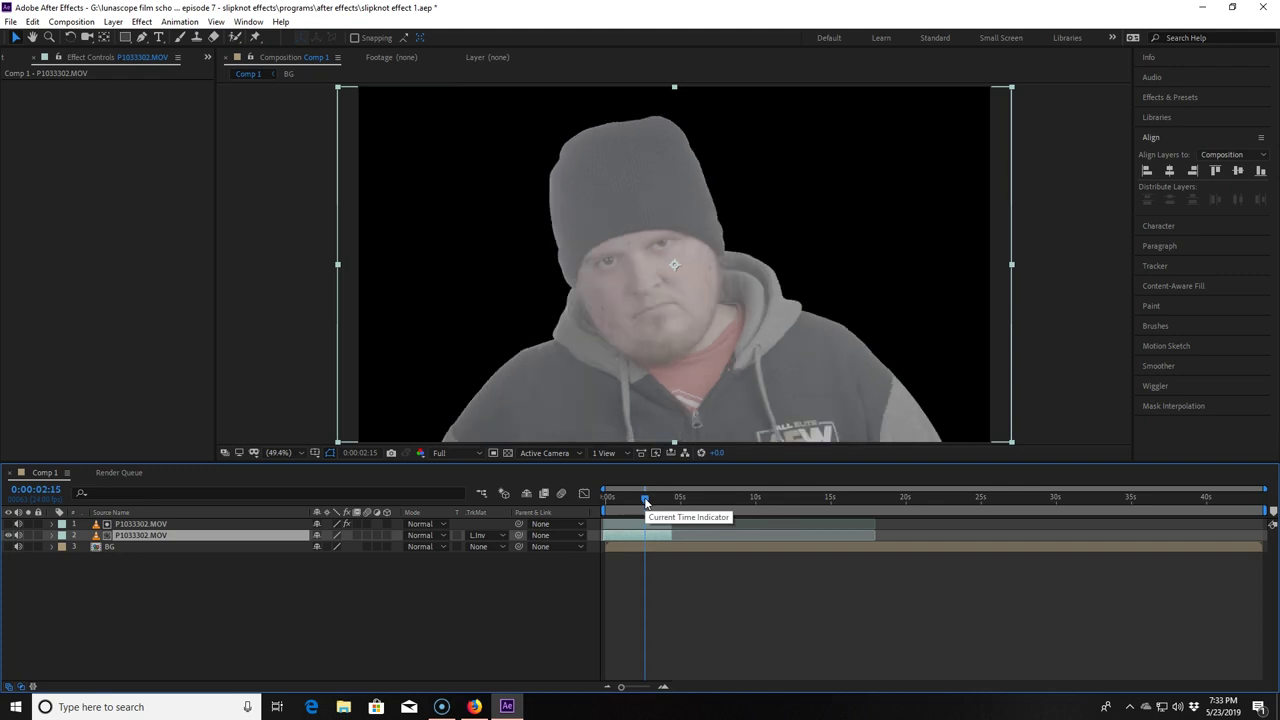
pyautogui.press('space')
pyautogui.hotkey('ctrl', 'space')
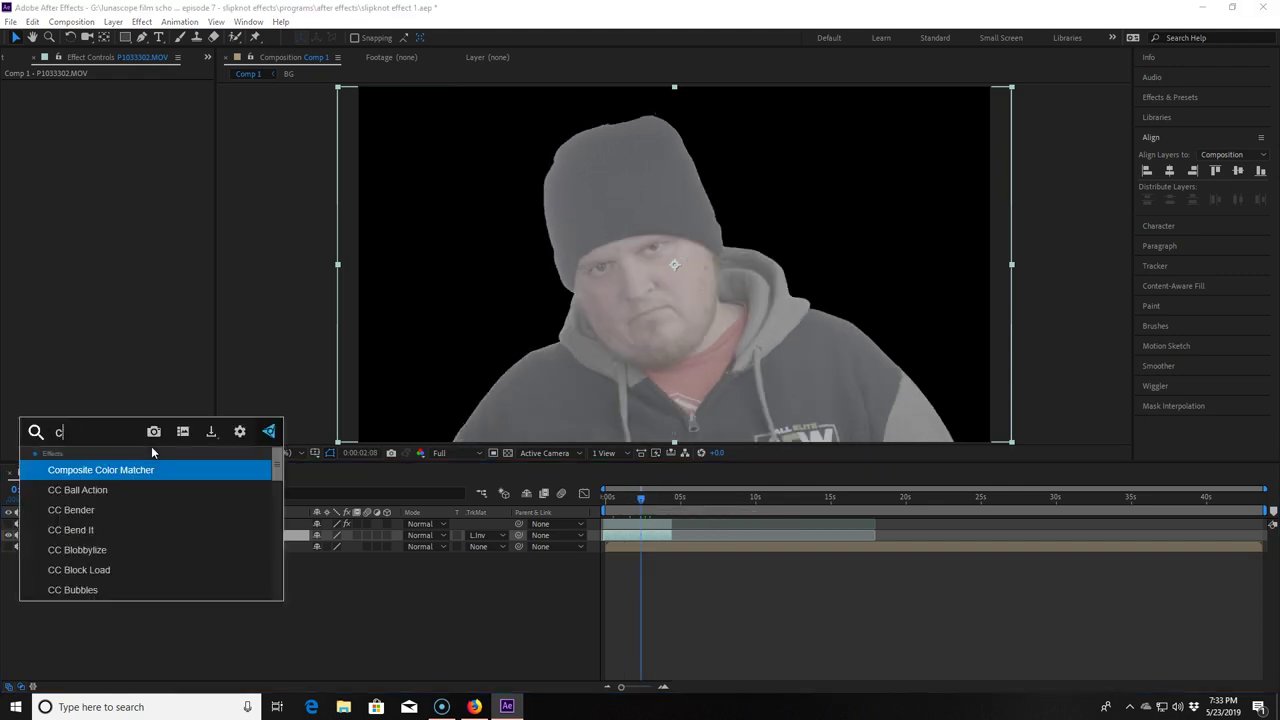
pyautogui.write('curves')
pyautogui.press('Return')
pyautogui.moveTo(95, 238); pyautogui.dragTo(98, 268)
pyautogui.click(166, 314)
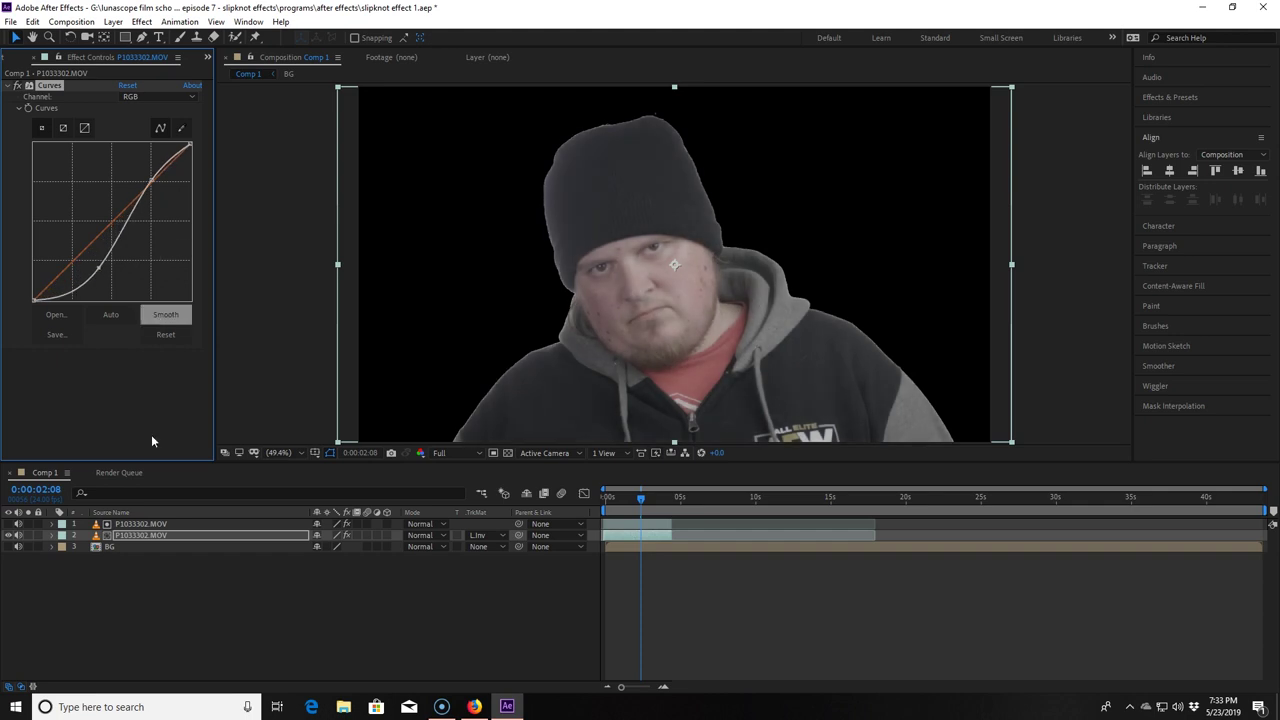
# Step: Apply Hue/Saturation and raise Master Saturation to 47
pyautogui.hotkey('ctrl', 'space')
pyautogui.write('saturation')
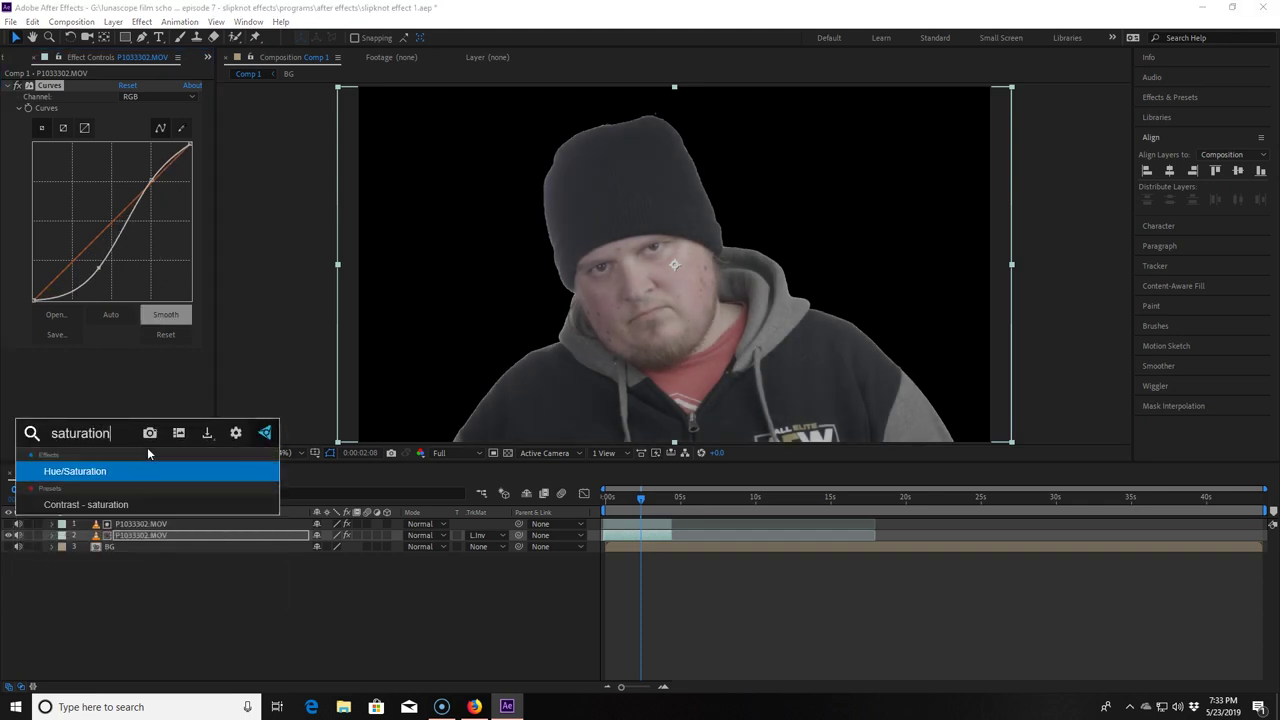
pyautogui.press('Return')
pyautogui.moveTo(112, 416); pyautogui.dragTo(150, 418)
# Step: Pre-compose both person layers into a comp named 'me cut out'
pyautogui.keyDown('shift'); pyautogui.click(150, 524); pyautogui.keyUp('shift')
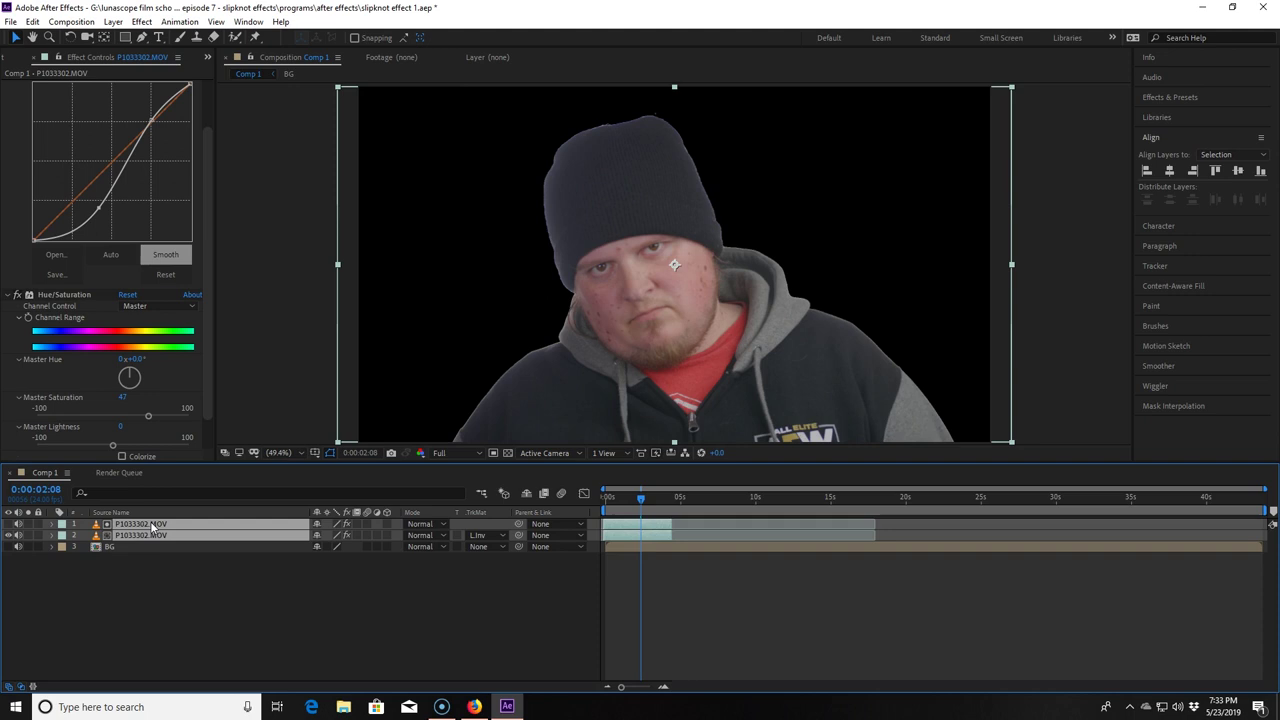
pyautogui.rightClick(155, 524)
pyautogui.click(200, 464)
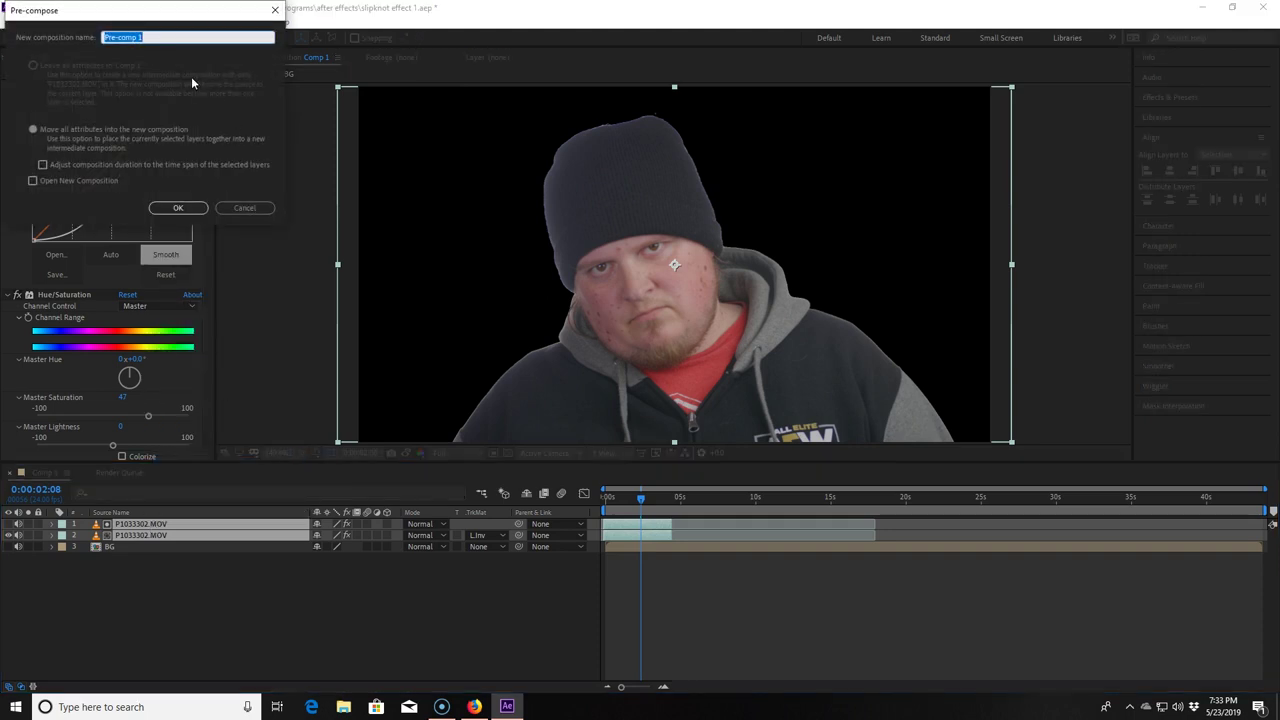
pyautogui.write('me cut out')
pyautogui.press('Return')
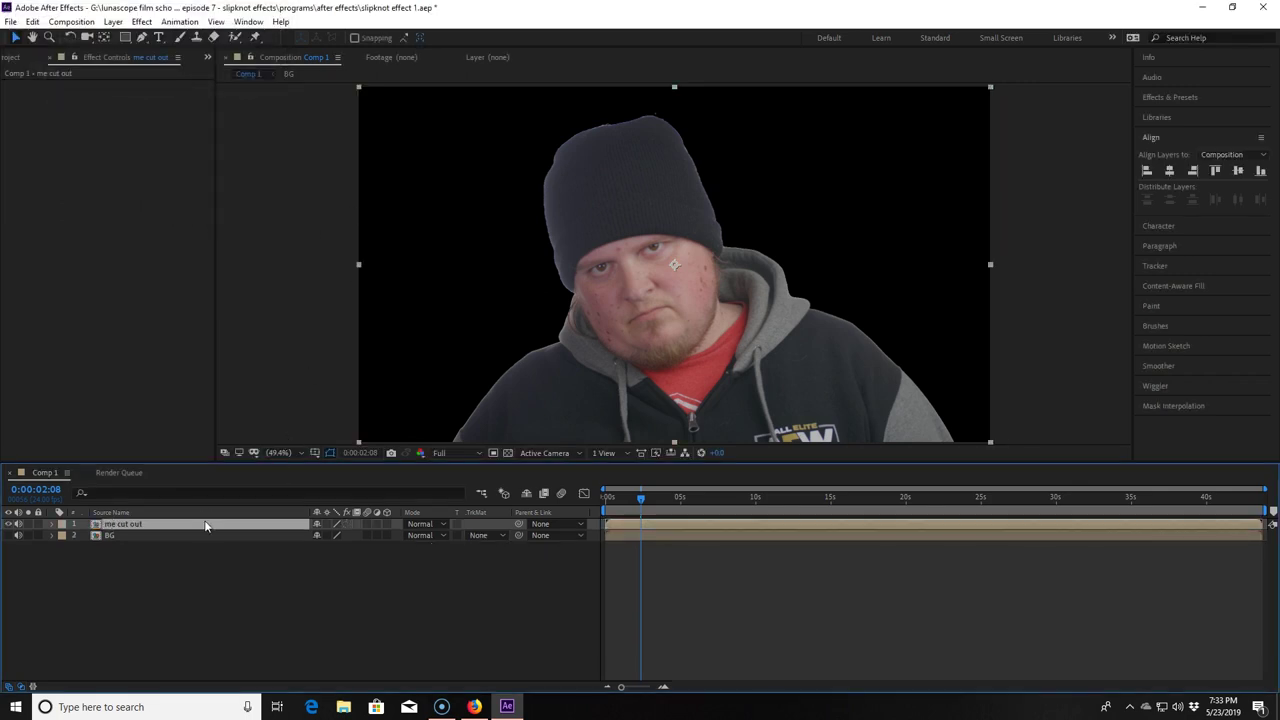
# Step: Apply Matte Choker to 'me cut out' with Geometric Softness 1 at 5.0 and Choke 1 at 100
pyautogui.hotkey('ctrl', 'space')
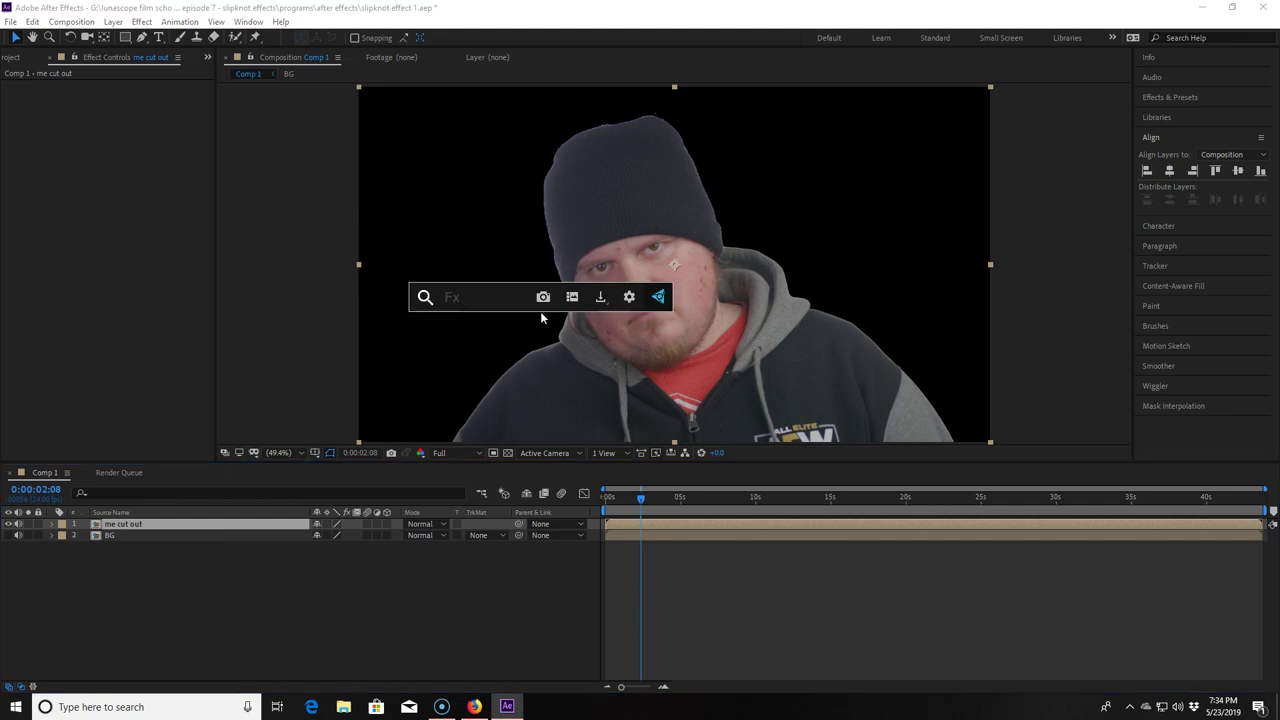
pyautogui.write('matte')
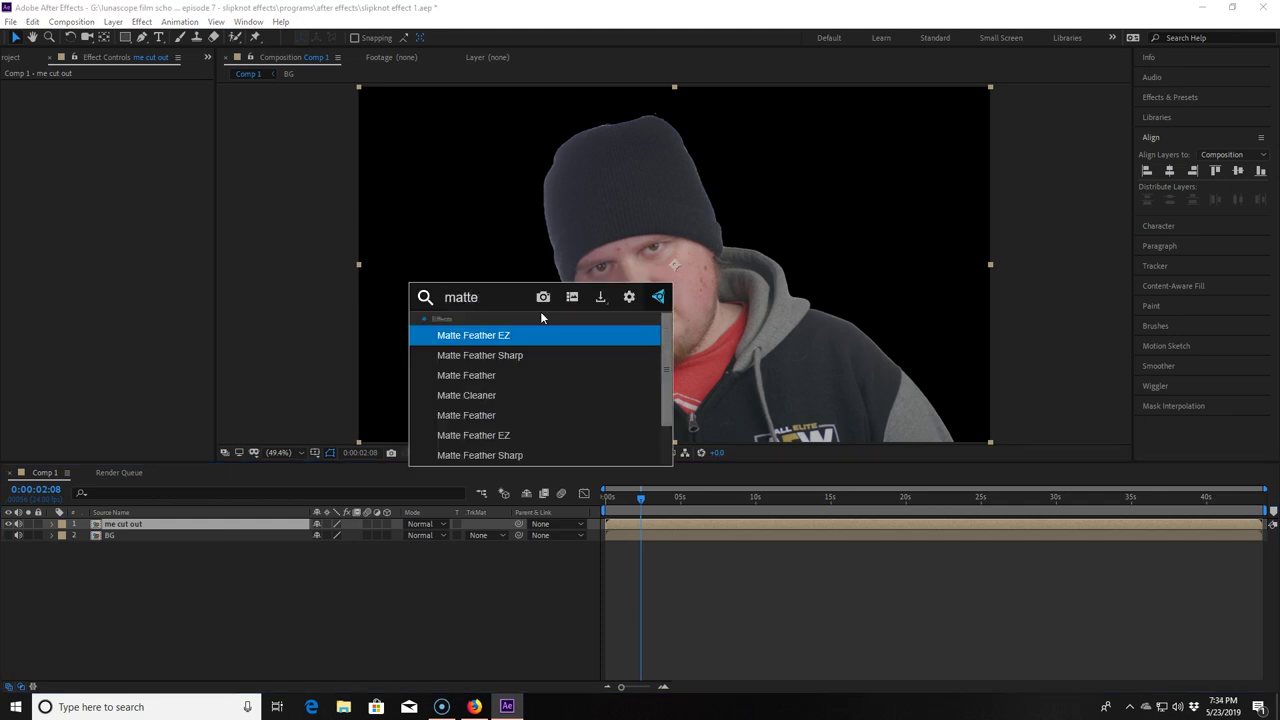
pyautogui.write(' ch')
pyautogui.press('Return')
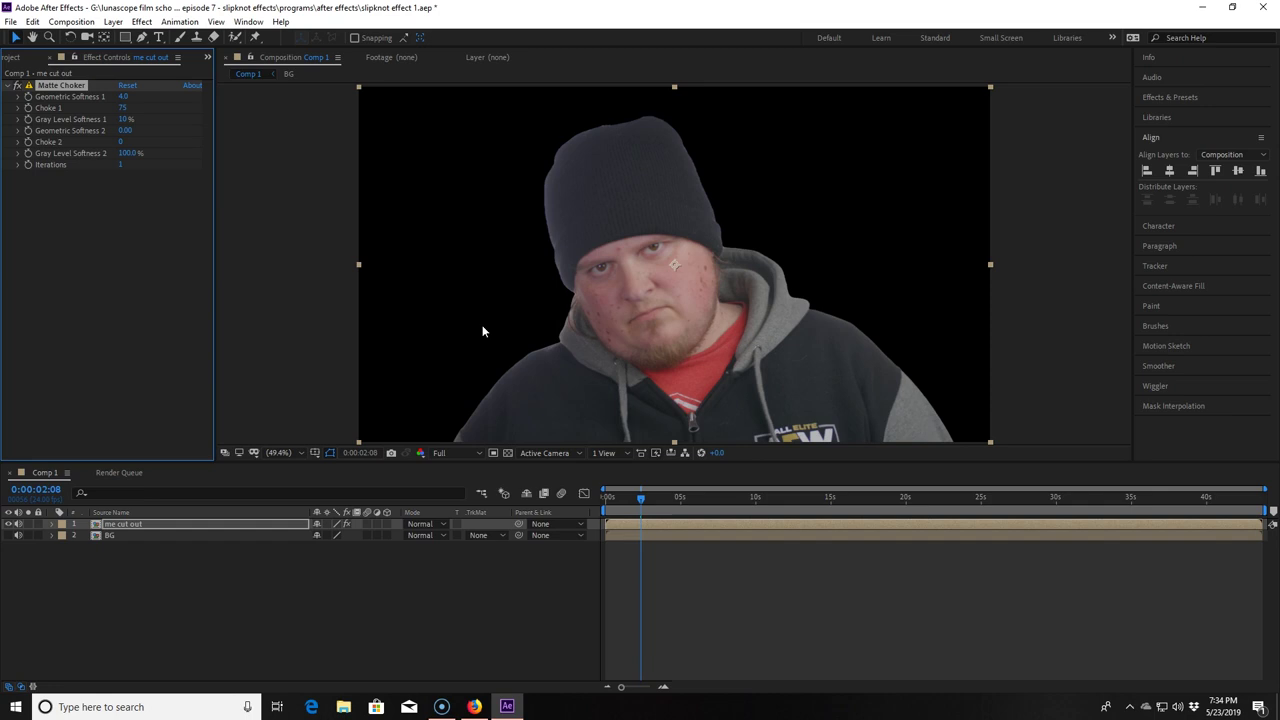
pyautogui.moveTo(123, 98); pyautogui.dragTo(132, 99)
pyautogui.click(123, 107)
pyautogui.write('00')
pyautogui.press('Return')
pyautogui.click(123, 107)
pyautogui.write('100')
pyautogui.press('Return')
# Step: Hide me cut out, then copy its P1033302.MOV layer into Comp 1 as the top layer
pyautogui.click(8, 524)
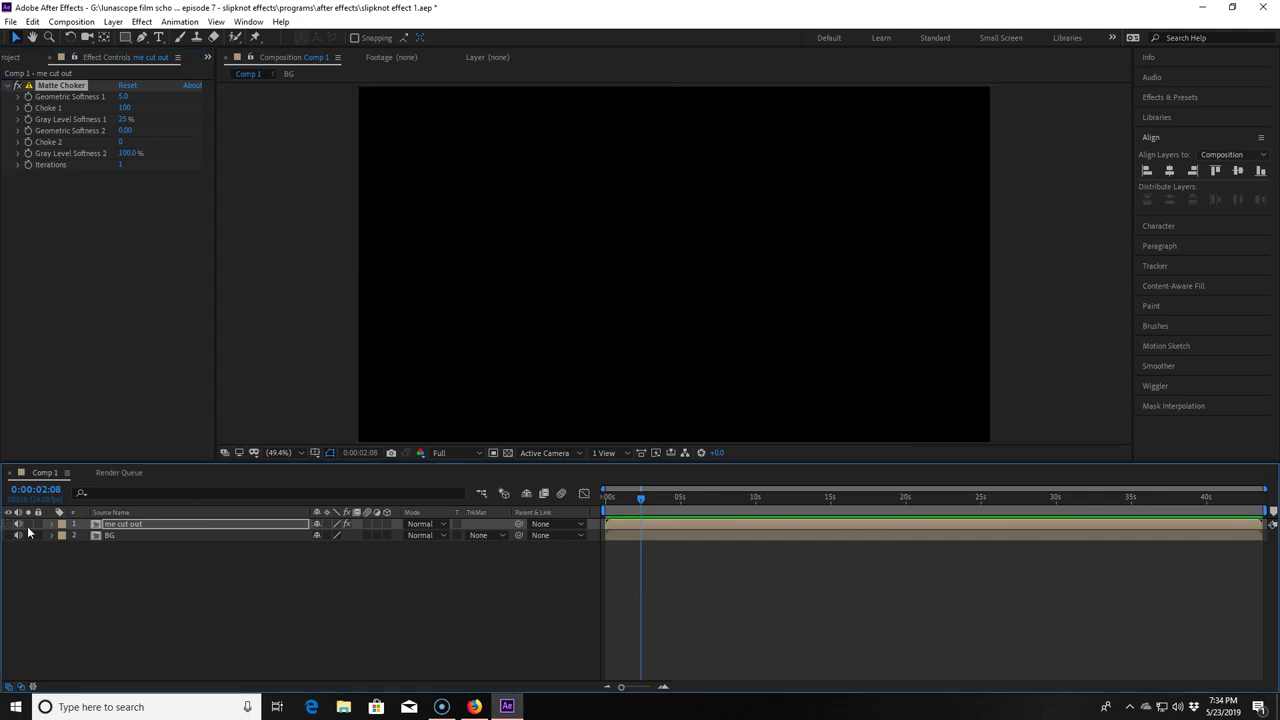
pyautogui.click(110, 526)
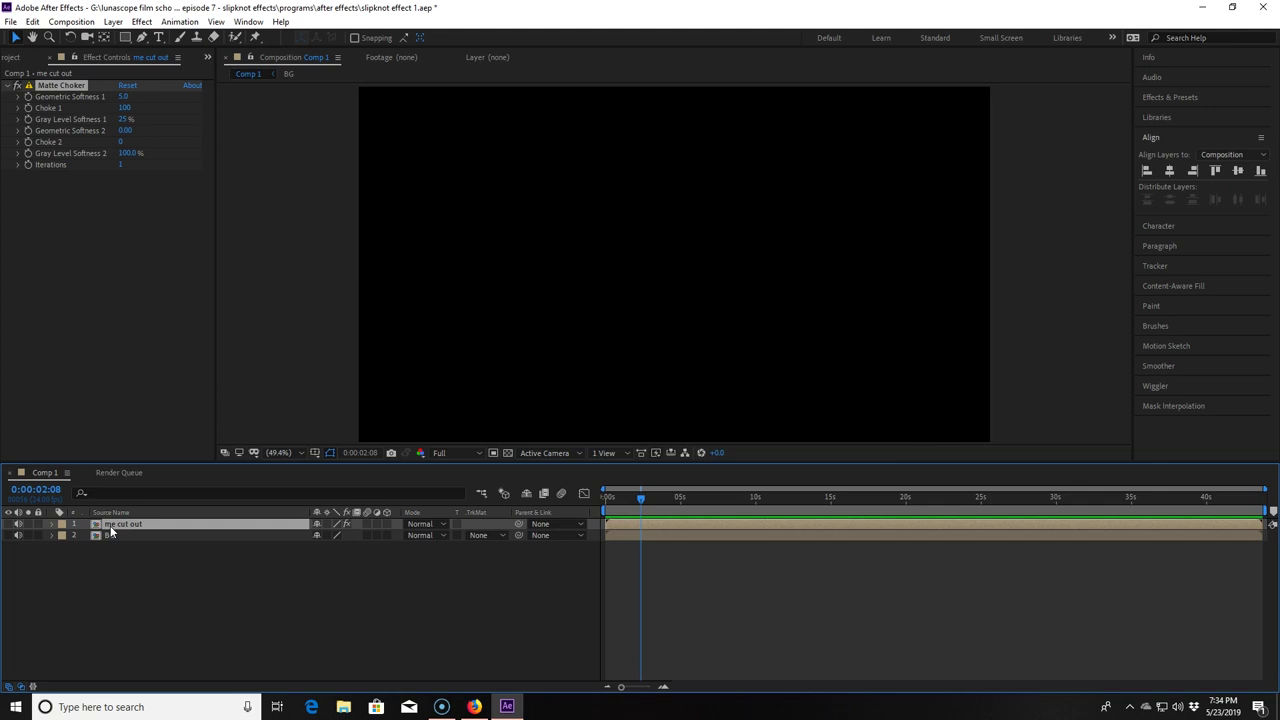
pyautogui.doubleClick(110, 525)
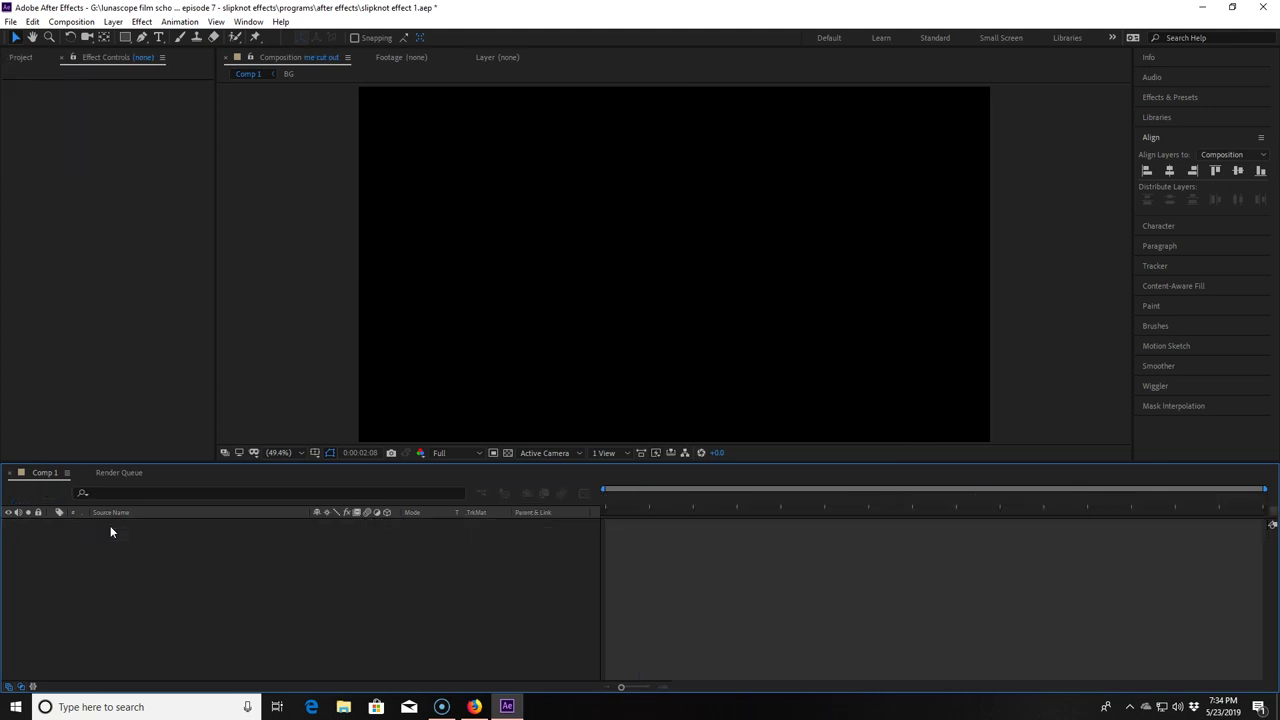
pyautogui.click(148, 524)
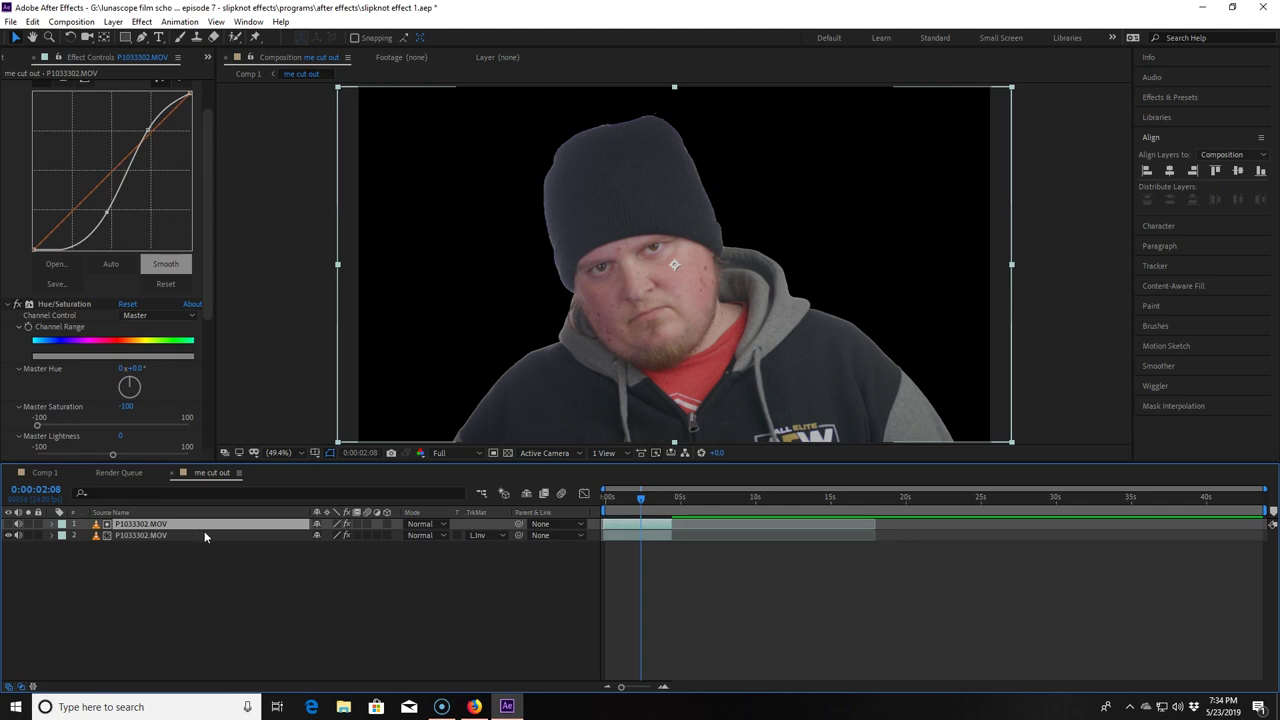
pyautogui.click(46, 472)
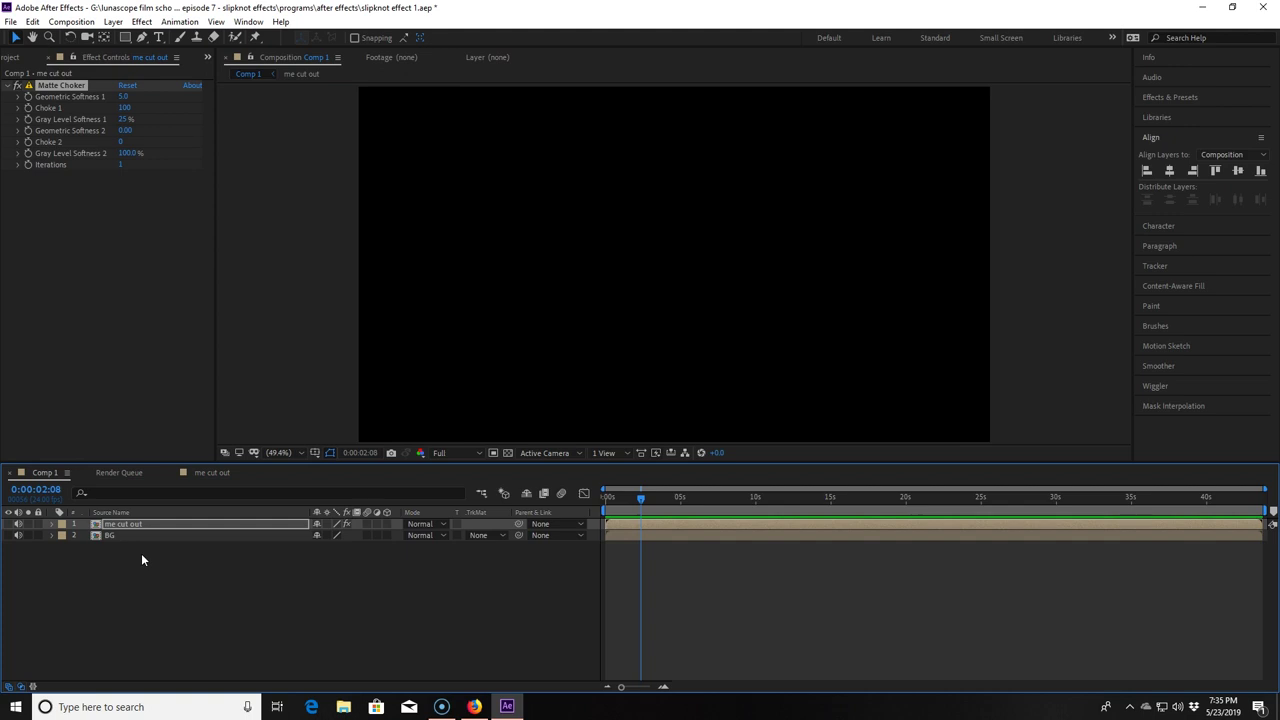
pyautogui.hotkey('ctrl', 'v')
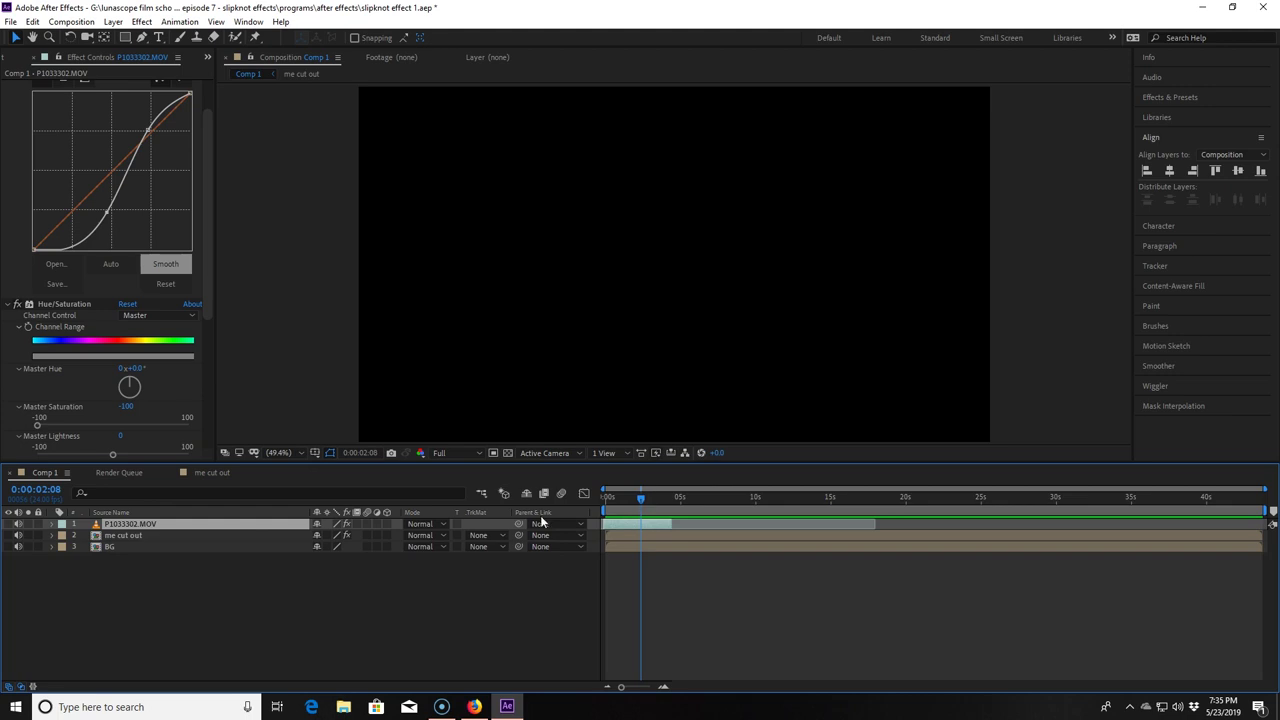
# Step: Show the person layer and add P1033320.MOV beneath it with a Luma Inverted track matte
pyautogui.click(9, 524)
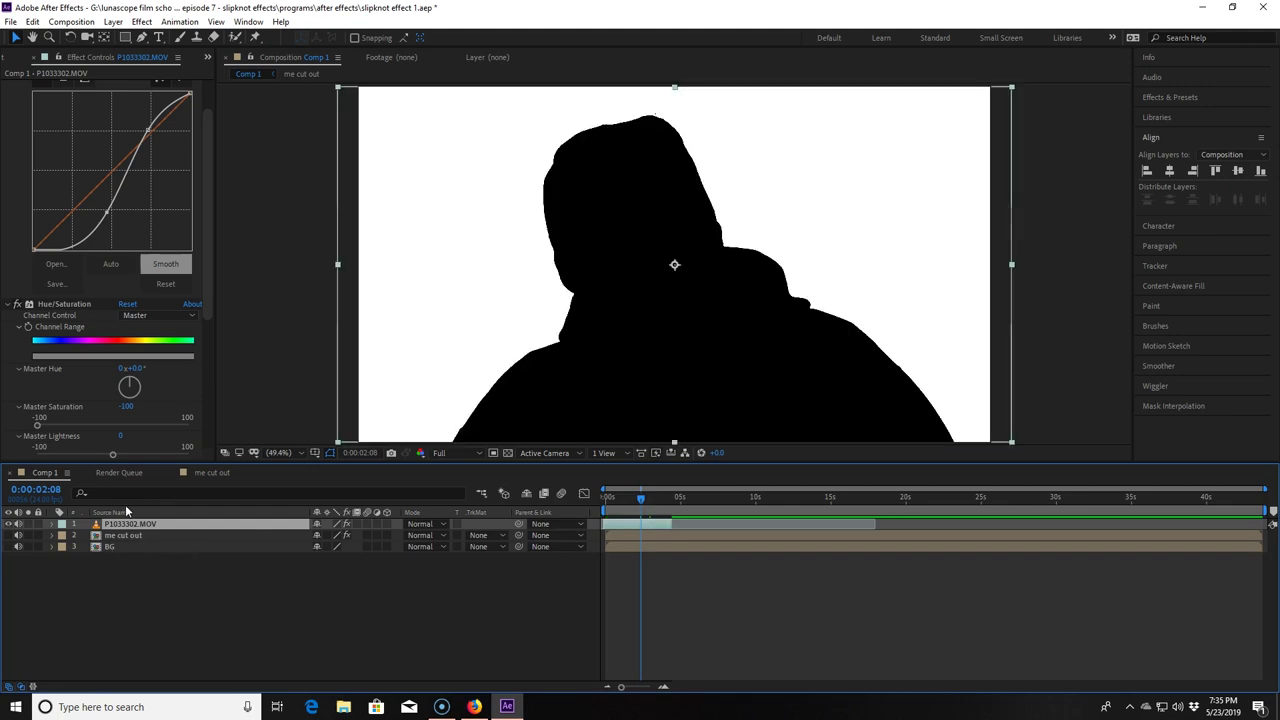
pyautogui.click(7, 60)
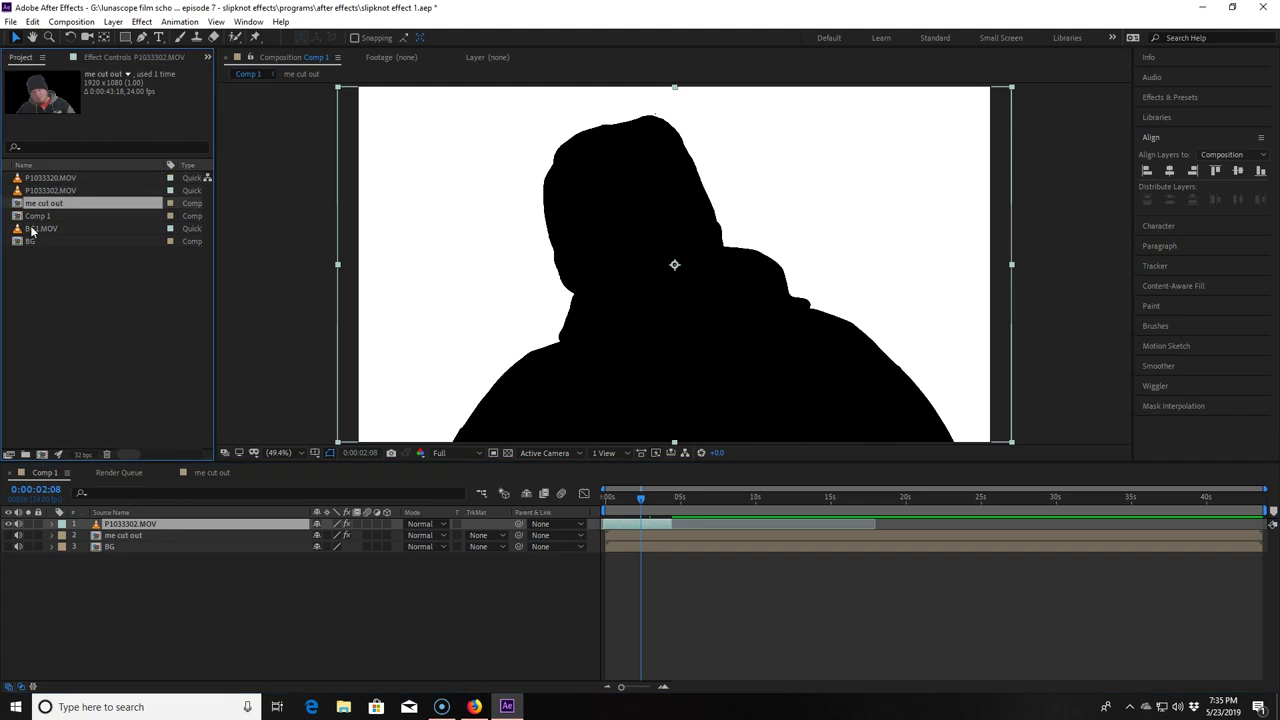
pyautogui.moveTo(43, 177); pyautogui.dragTo(100, 532)
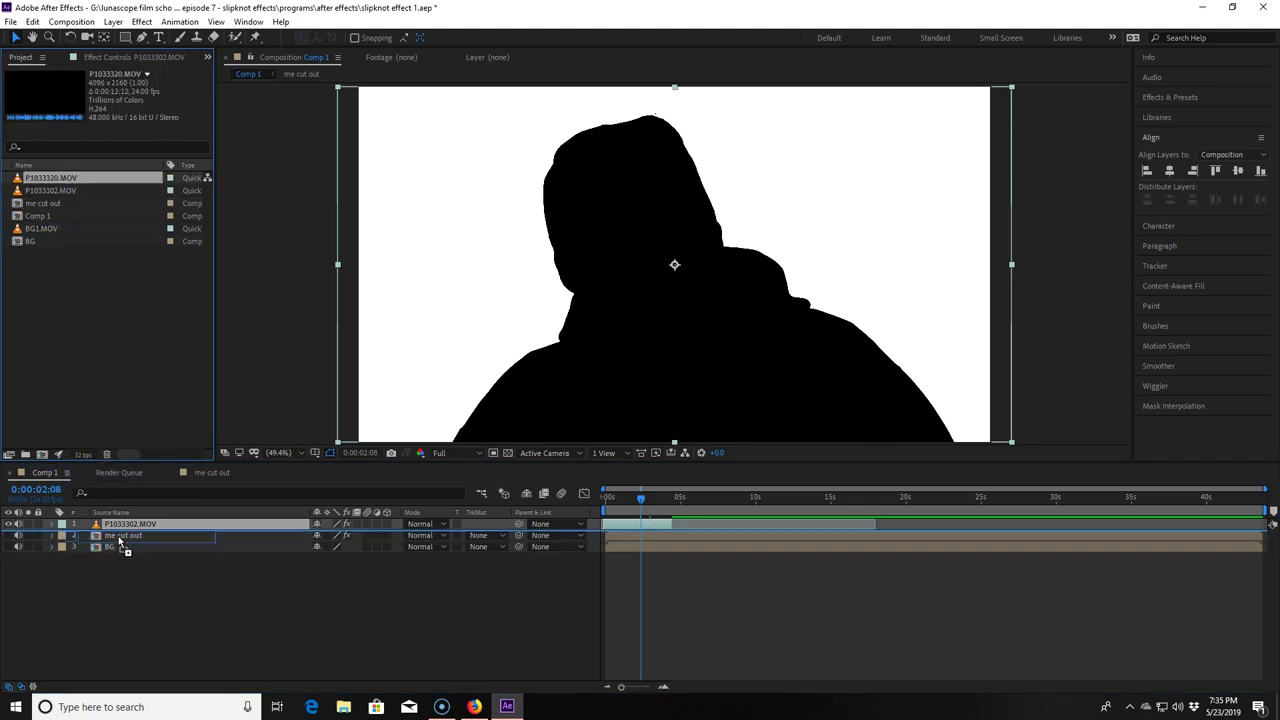
pyautogui.click(503, 535)
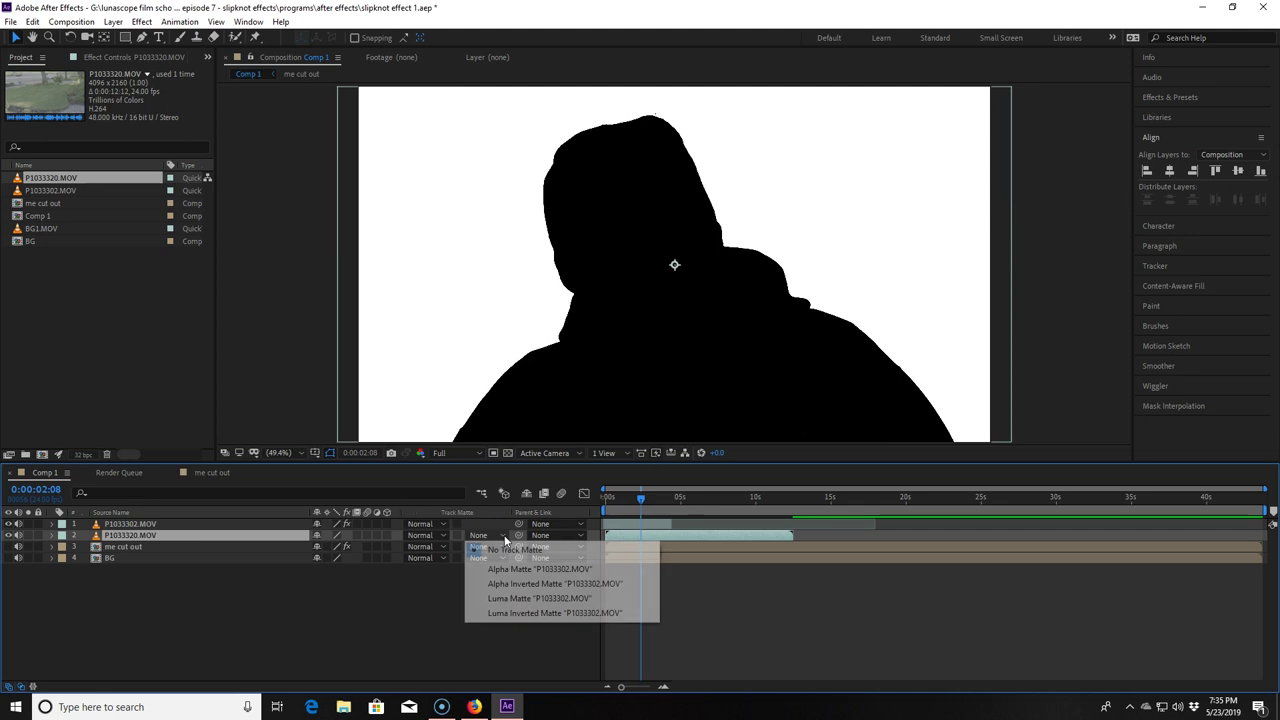
pyautogui.click(540, 612)
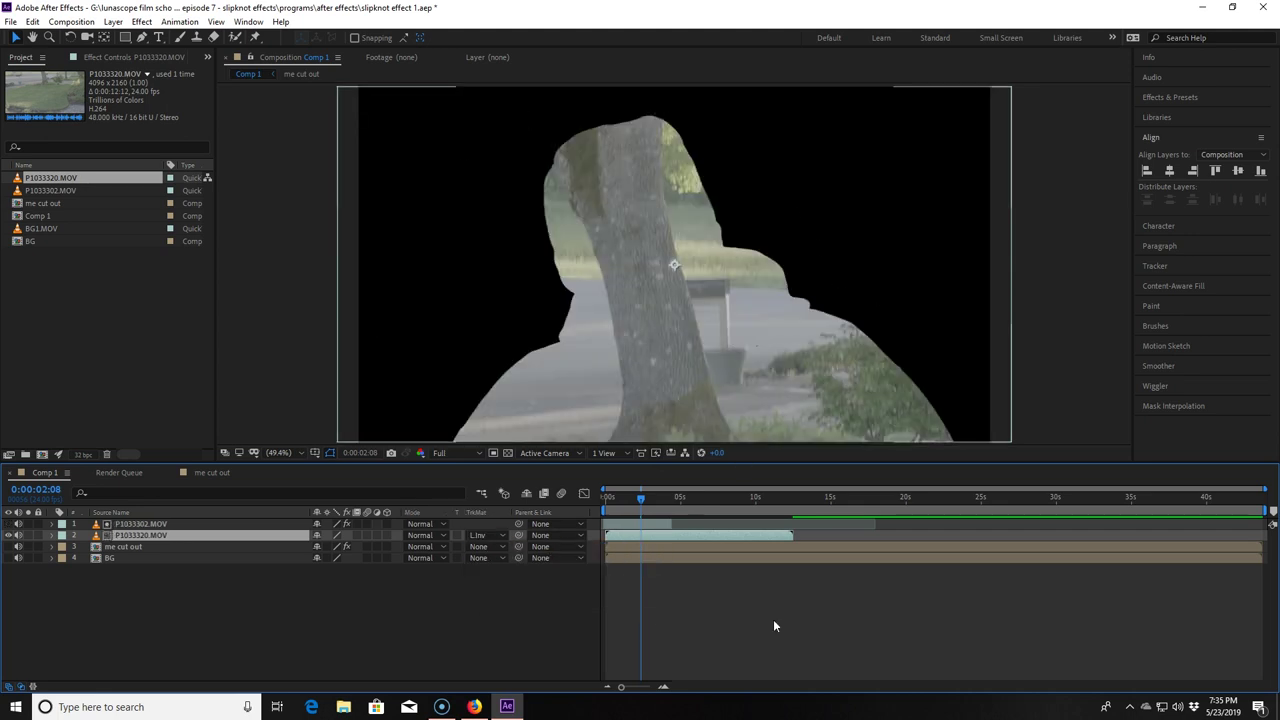
# Step: Apply Curves to the tree clip and bend it into an S-shaped contrast curve
pyautogui.hotkey('ctrl', 'space')
pyautogui.write('curv')
pyautogui.press('Return')
pyautogui.moveTo(143, 188); pyautogui.dragTo(149, 175)
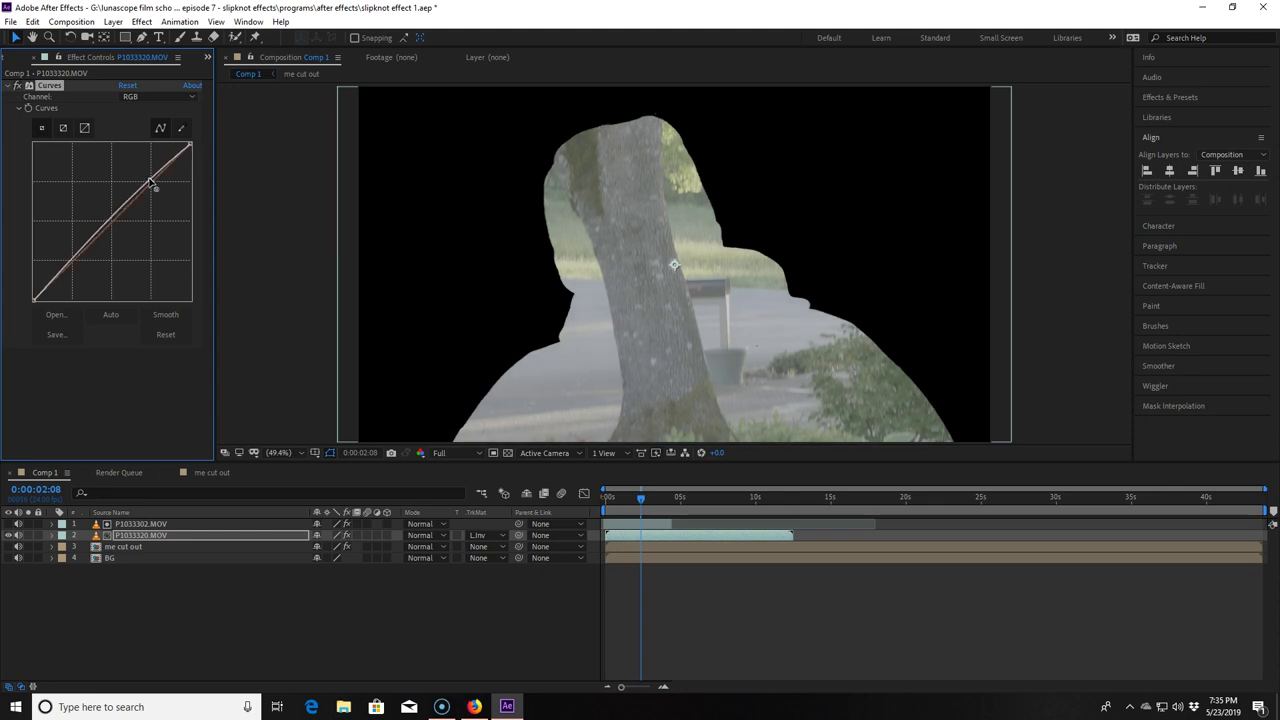
pyautogui.moveTo(88, 258); pyautogui.dragTo(86, 270)
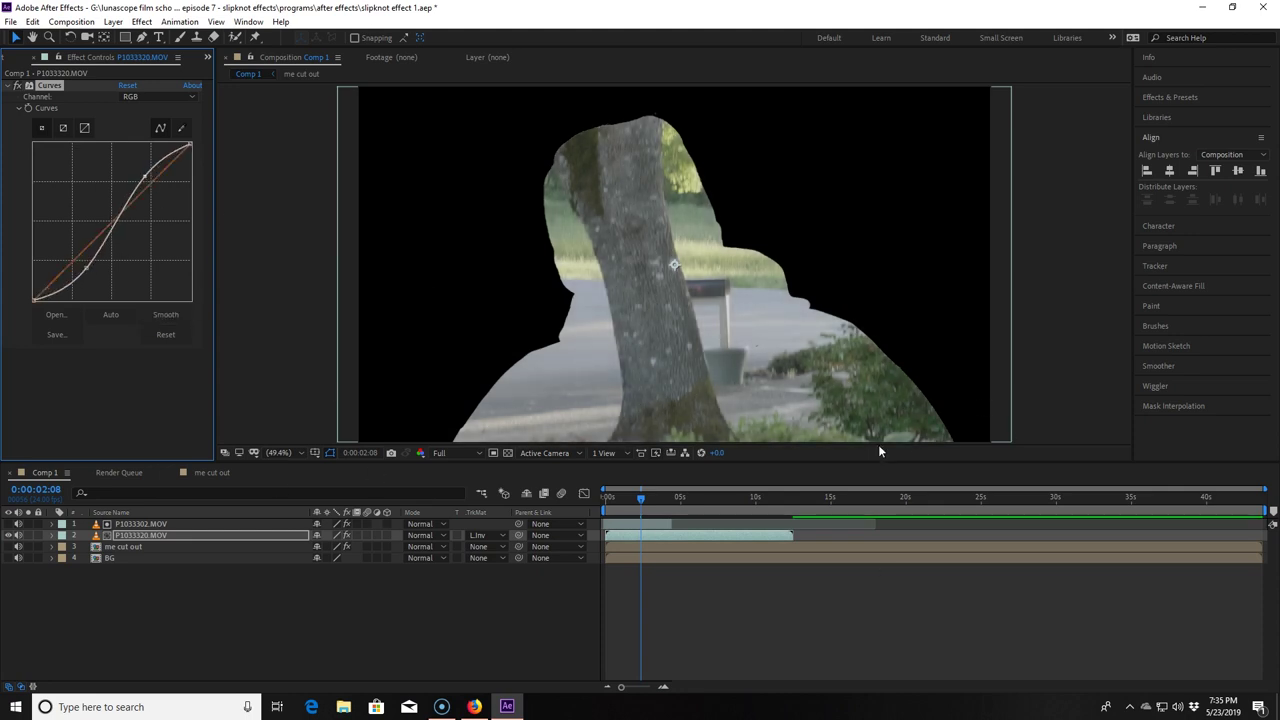
pyautogui.click(142, 536)
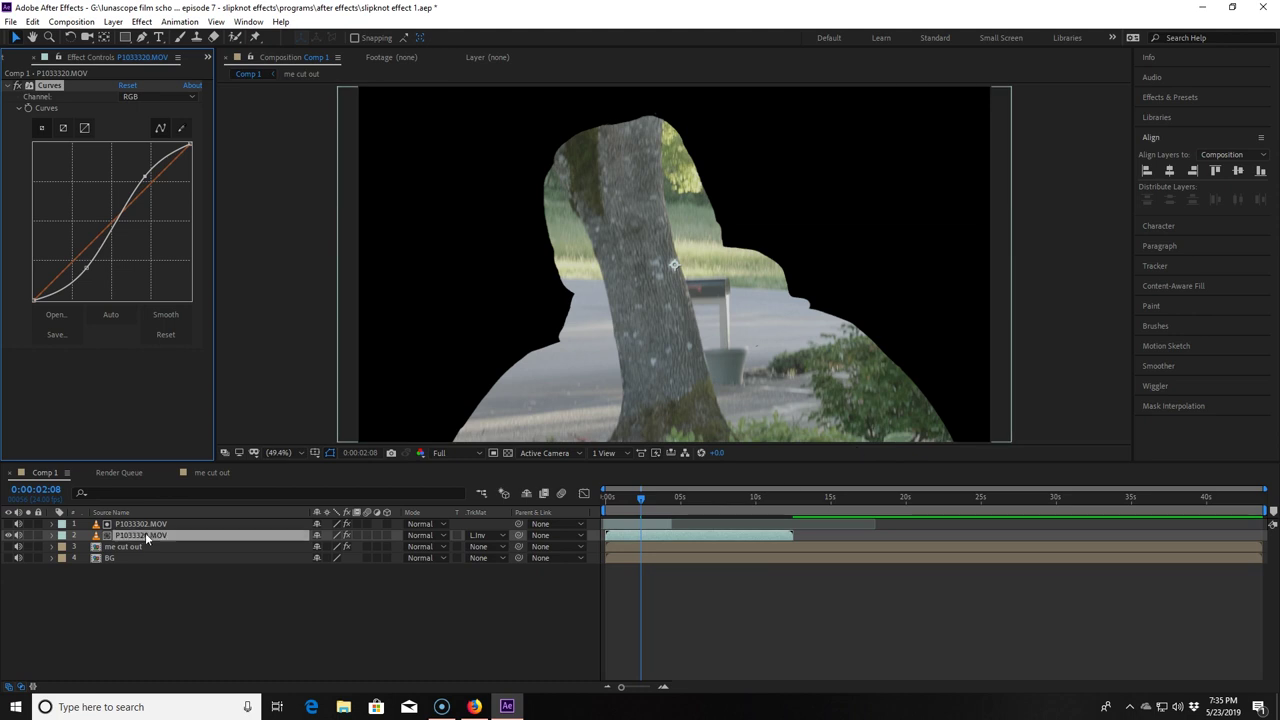
# Step: Pre-compose the silhouette and tree layers as 'inner mask' and set its blend mode to Screen
pyautogui.keyDown('ctrl'); pyautogui.click(140, 524); pyautogui.keyUp('ctrl')
pyautogui.rightClick(150, 526)
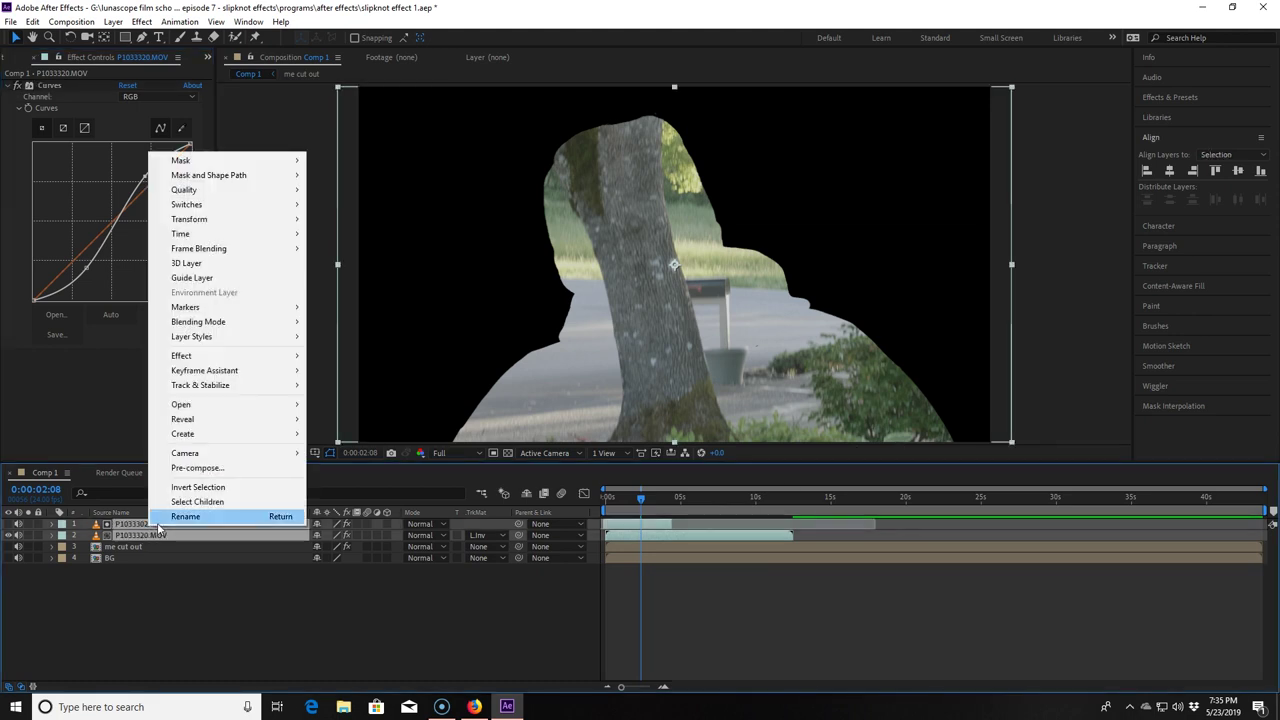
pyautogui.click(197, 467)
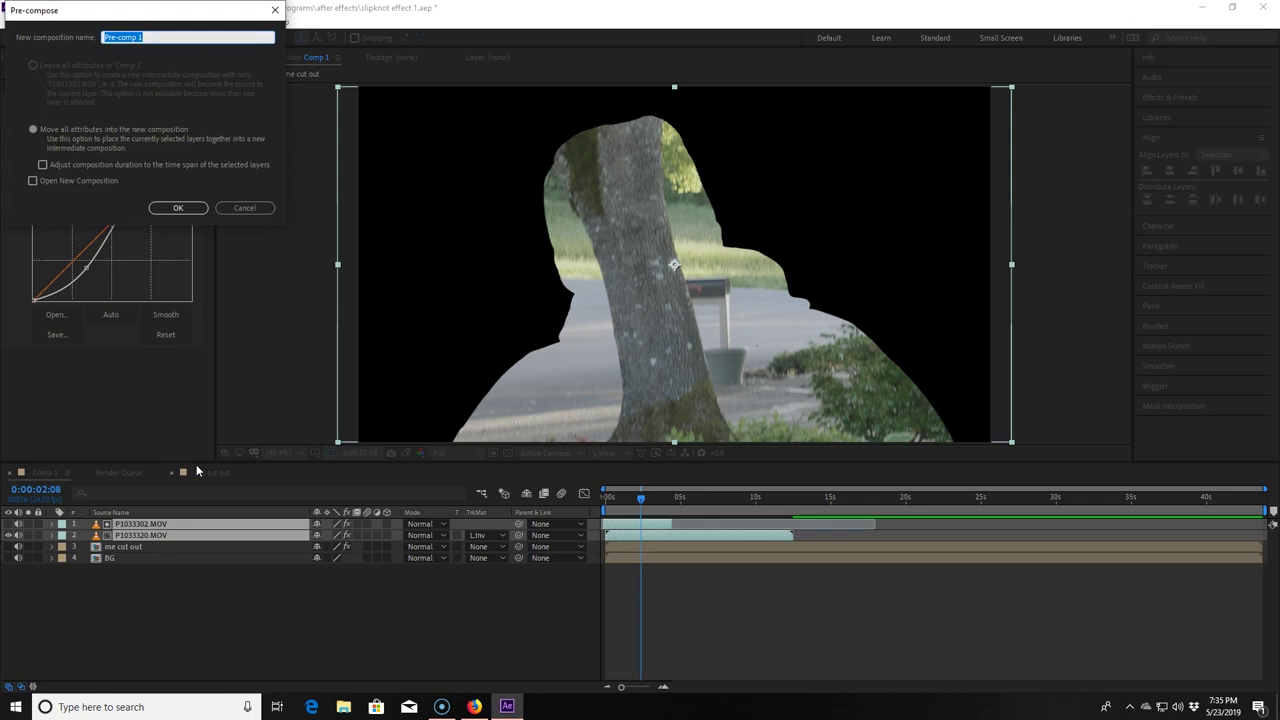
pyautogui.write('im')
pyautogui.press('Return')
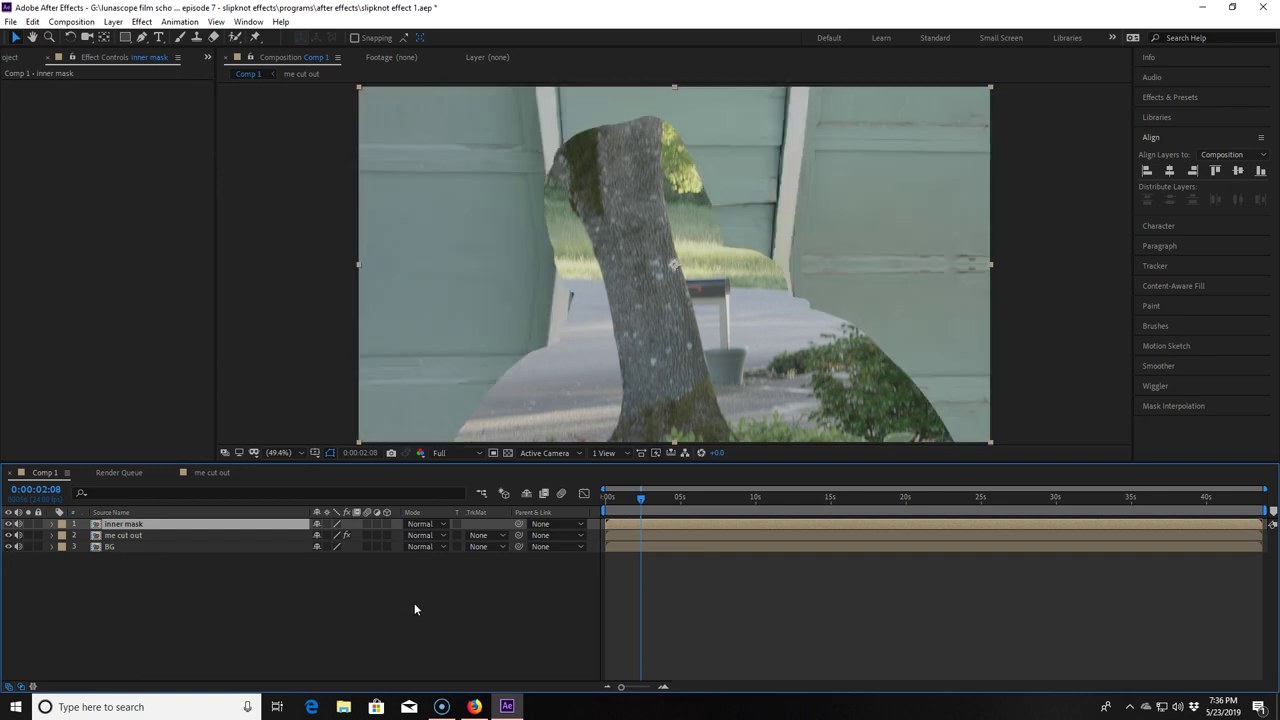
pyautogui.click(443, 525)
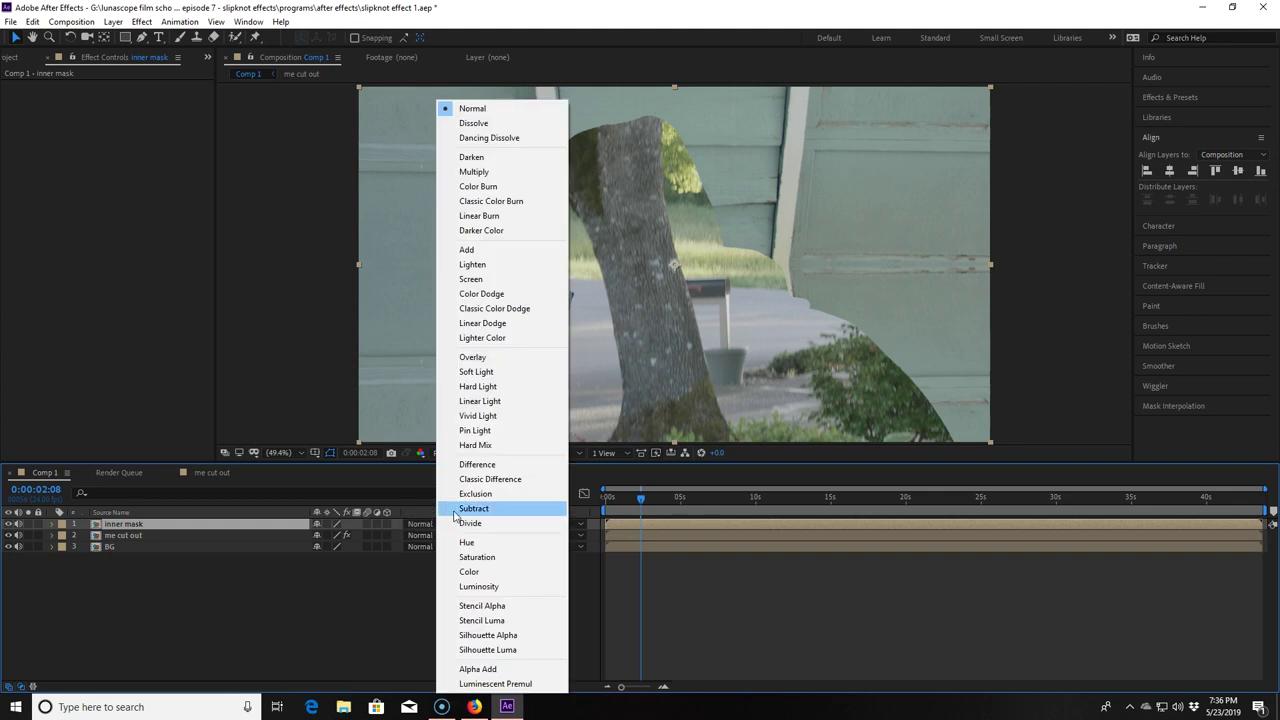
pyautogui.click(470, 279)
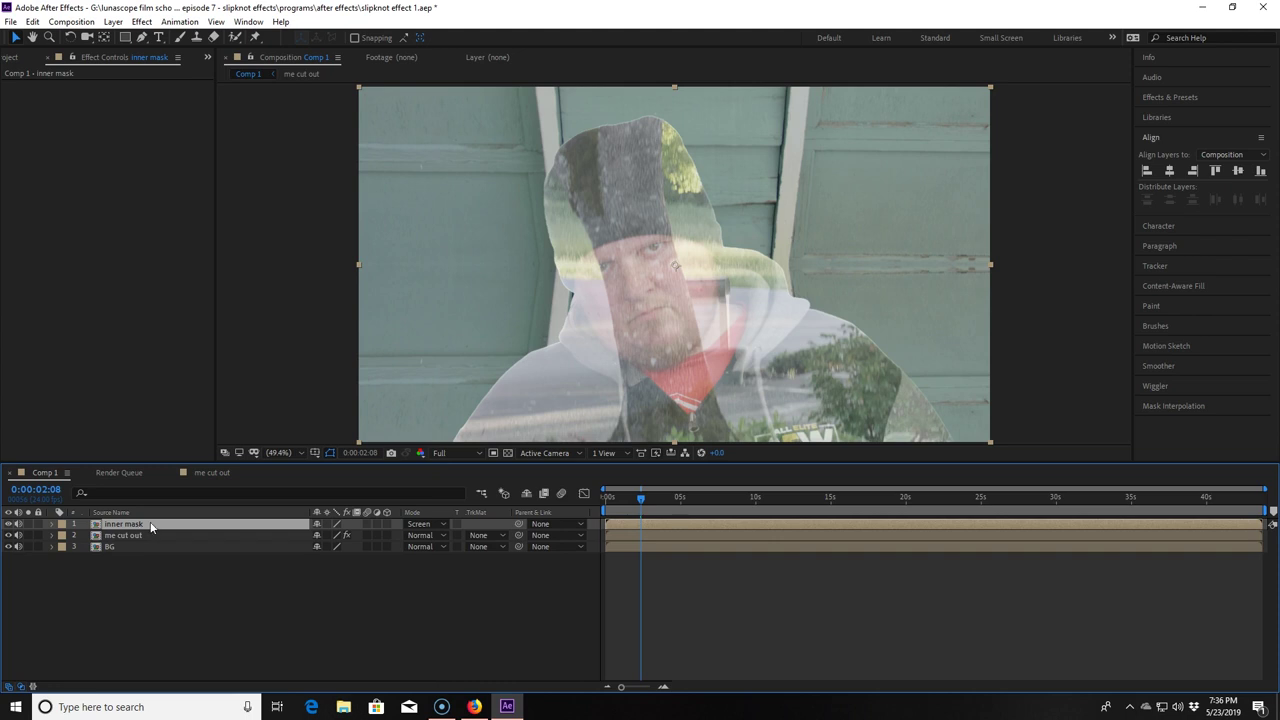
# Step: Copy me cut out's Matte Choker (Geometric Softness 5.0, Choke 100) onto the inner mask layer
pyautogui.click(125, 535)
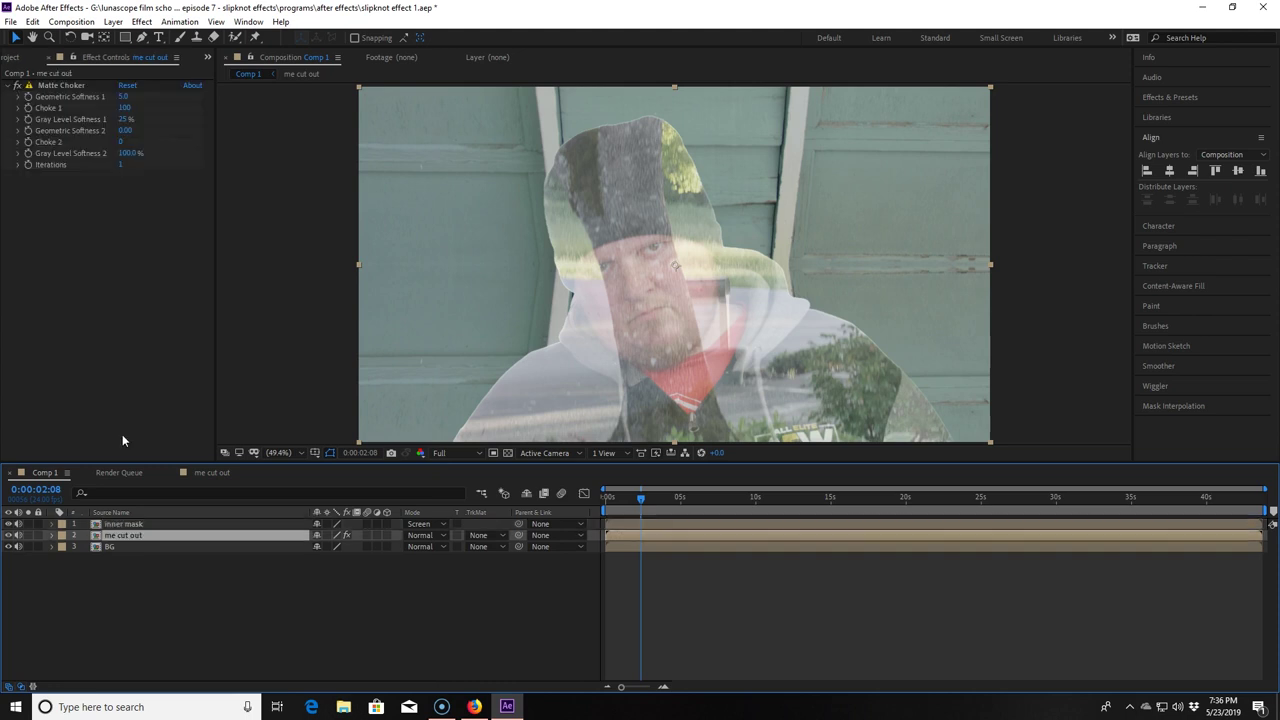
pyautogui.click(53, 86)
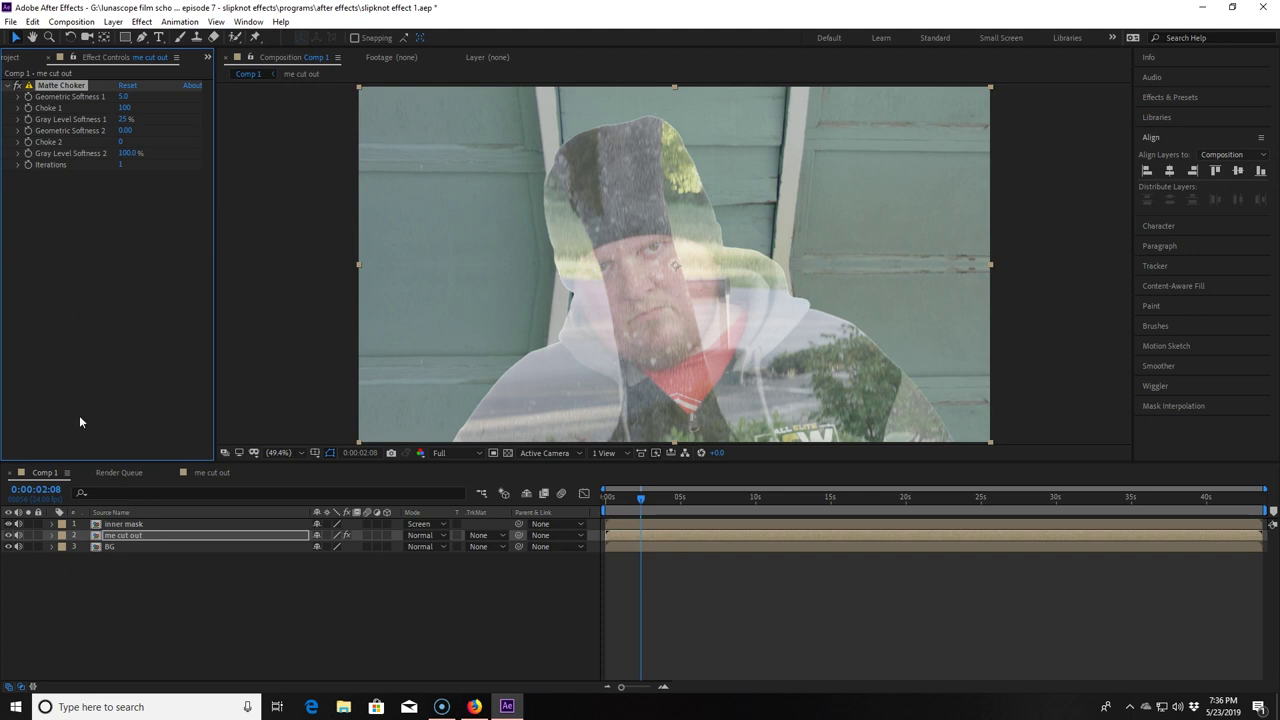
pyautogui.click(124, 524)
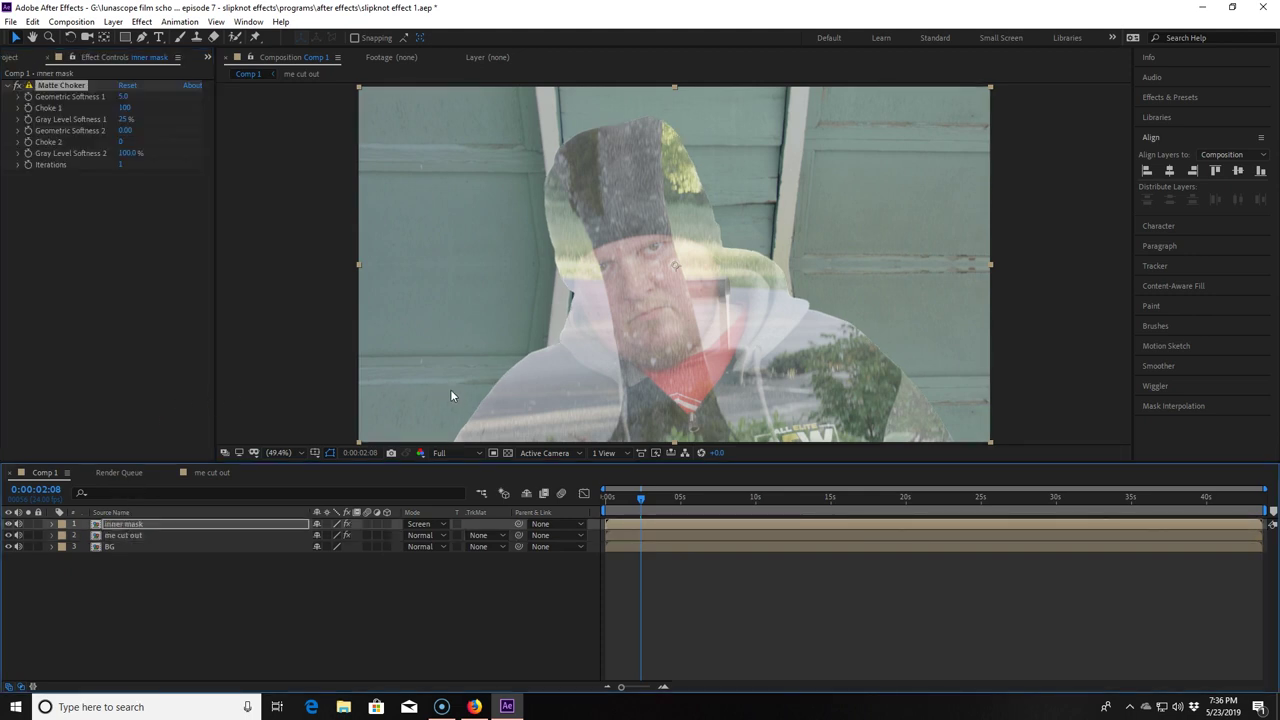
pyautogui.click(202, 526)
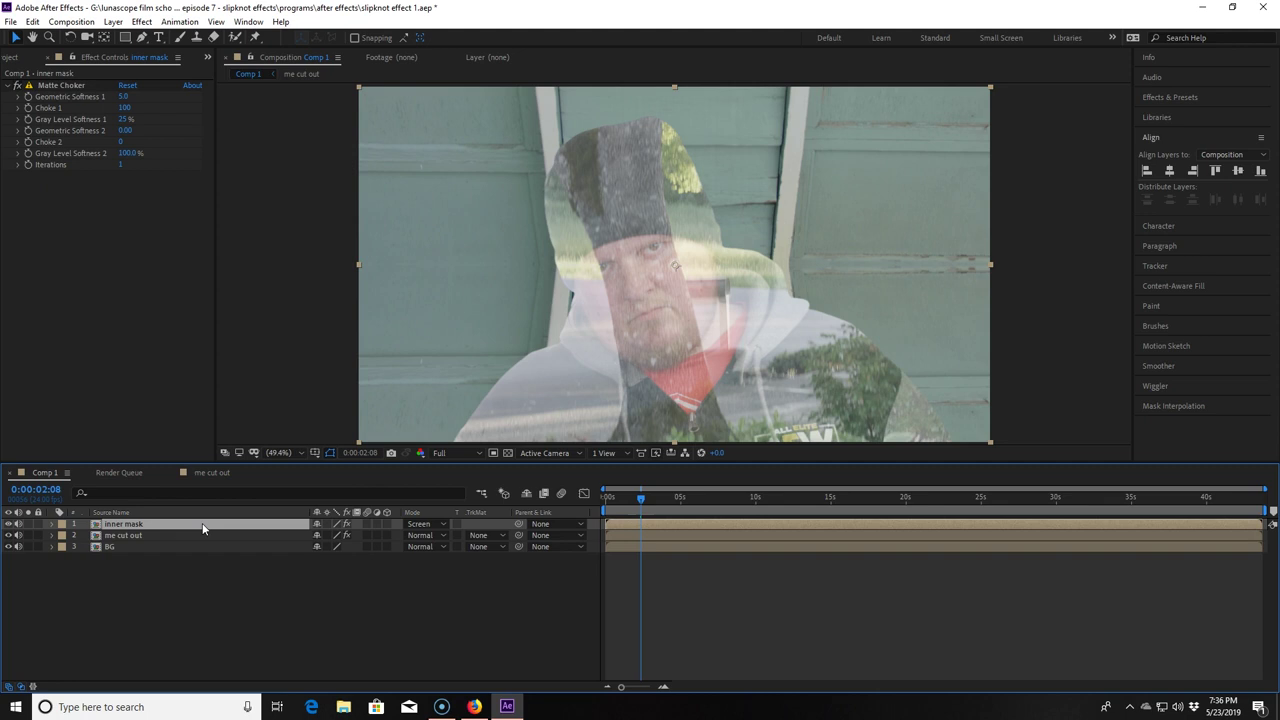
# Step: Set the inner mask layer's opacity to 25% and play back the composite
pyautogui.press('t')
pyautogui.click(322, 535)
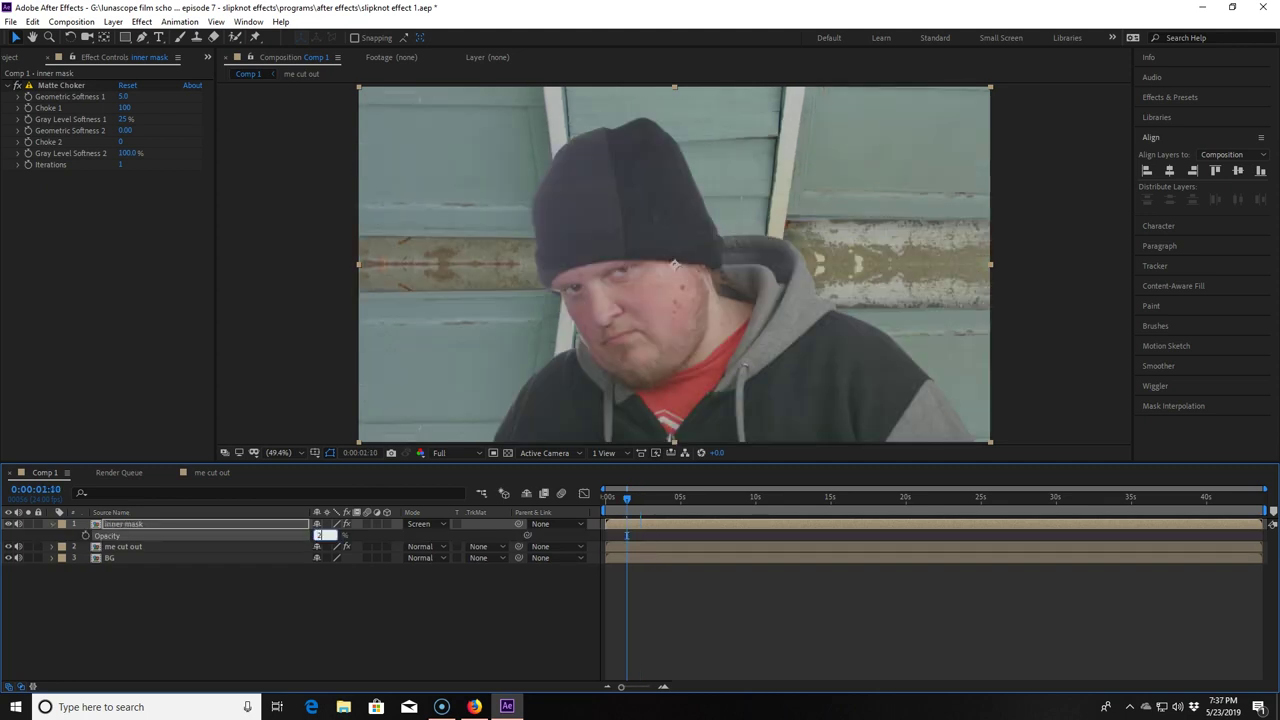
pyautogui.press('Return')
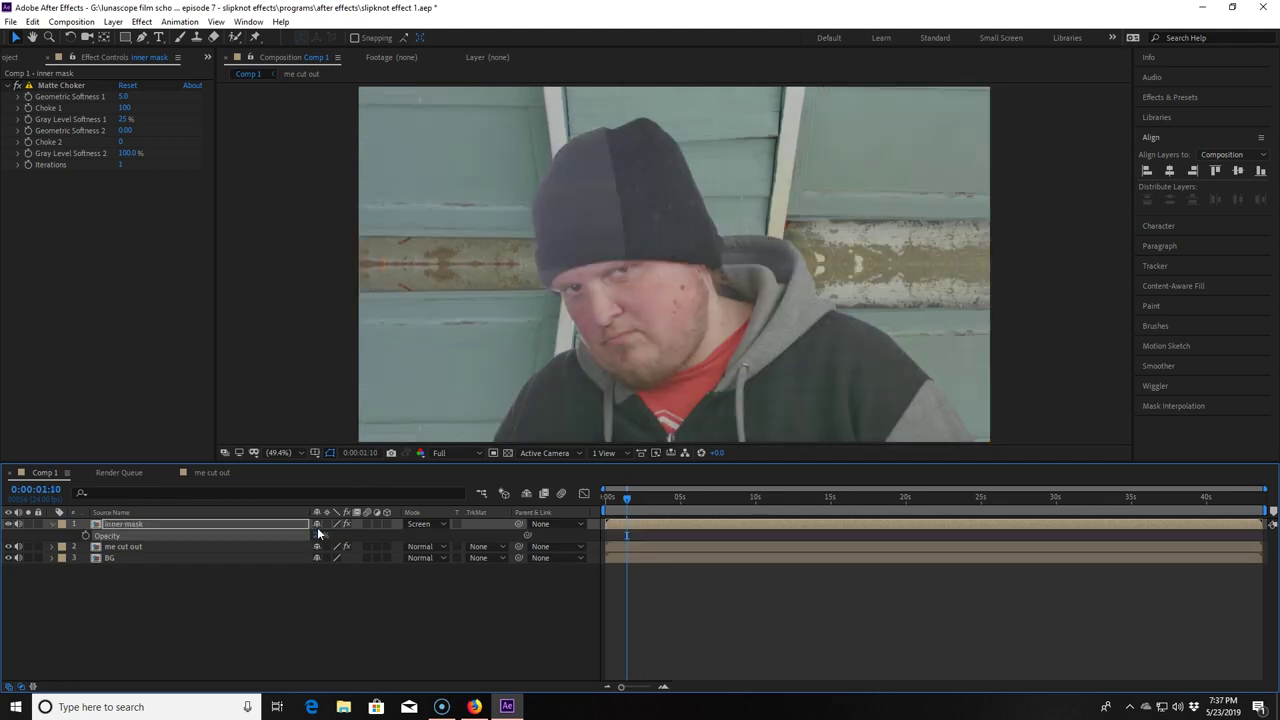
pyautogui.press('space')
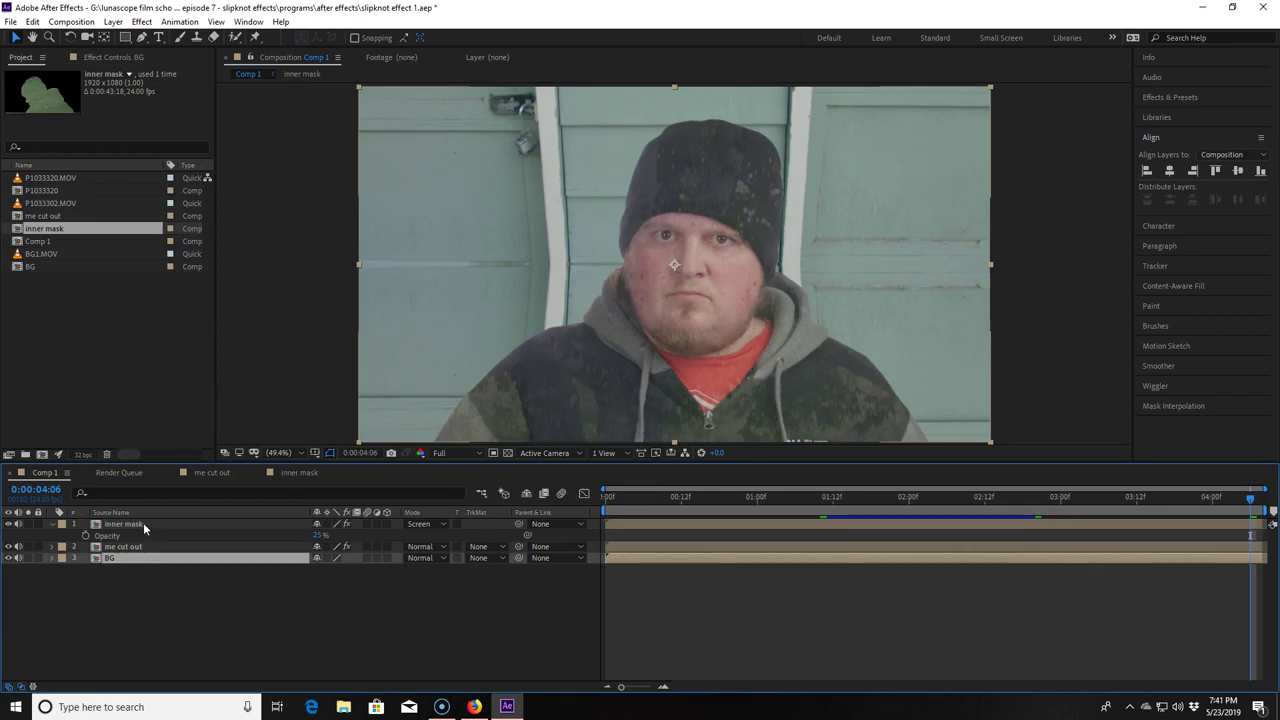
# Step: Nest all three layers into a precomp named 'main comp'
pyautogui.keyDown('shift'); pyautogui.click(143, 522); pyautogui.keyUp('shift')
pyautogui.rightClick(143, 522)
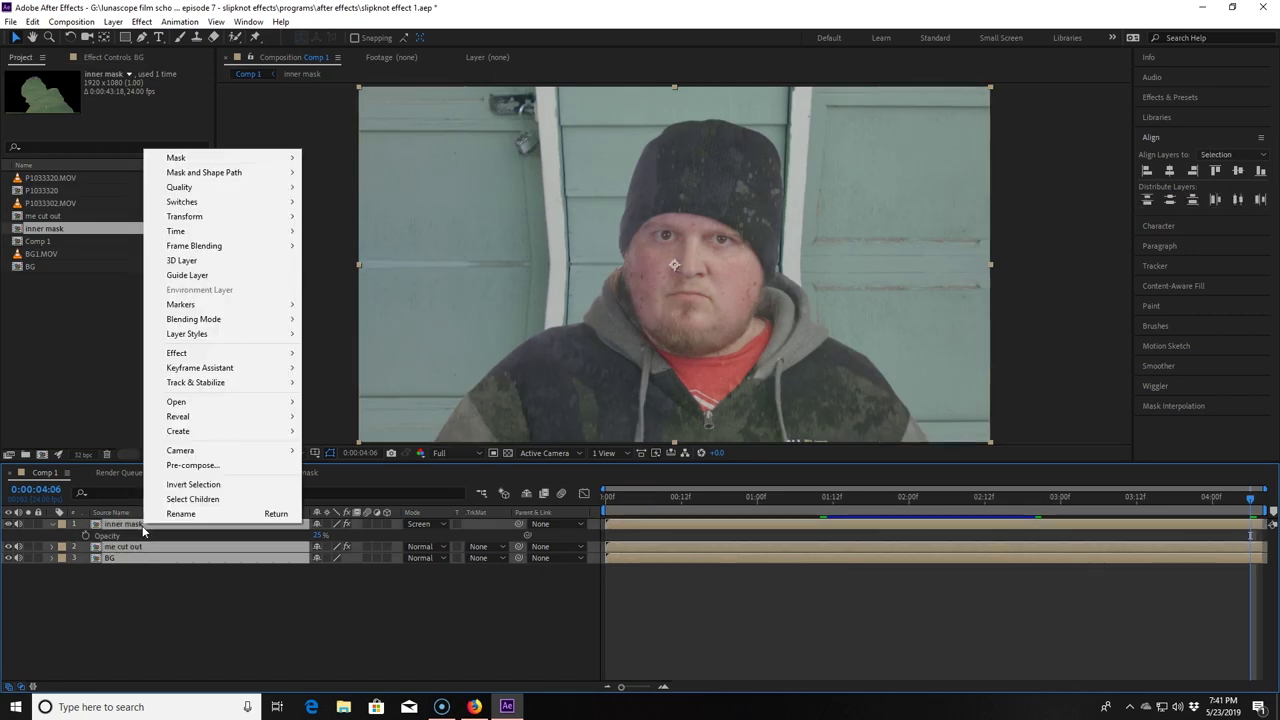
pyautogui.click(193, 466)
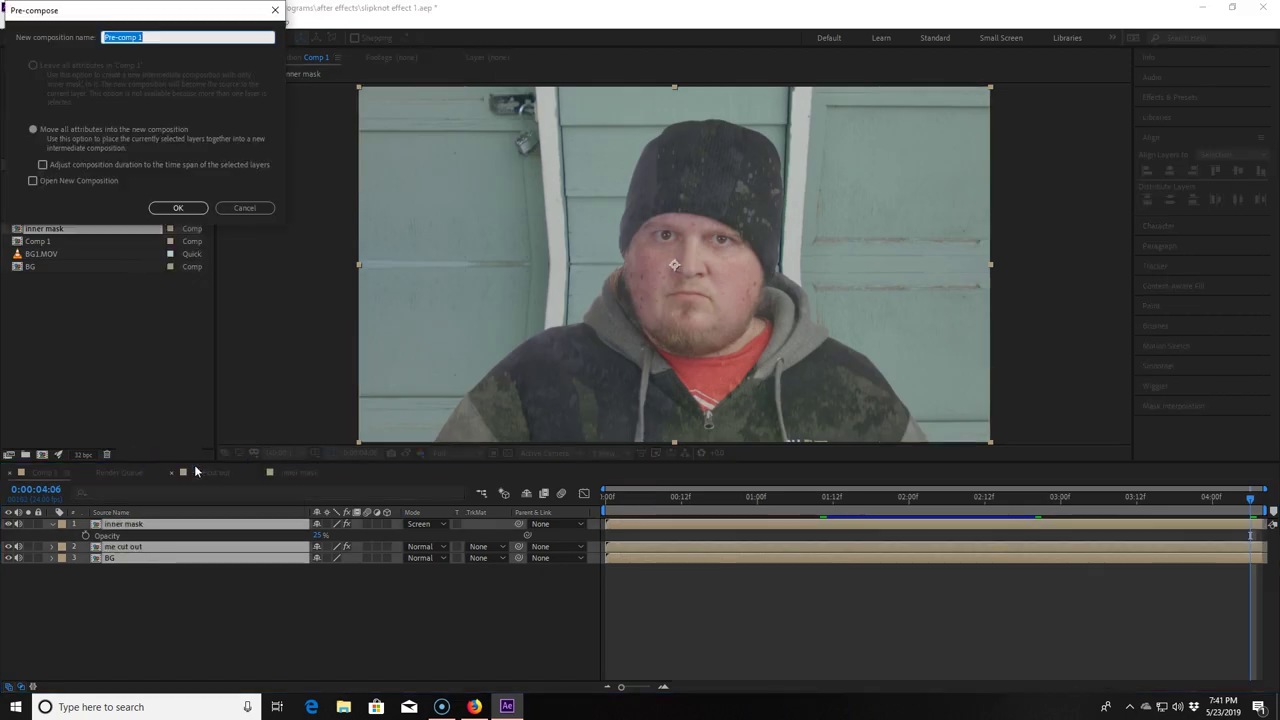
pyautogui.write('main comp')
pyautogui.press('Return')
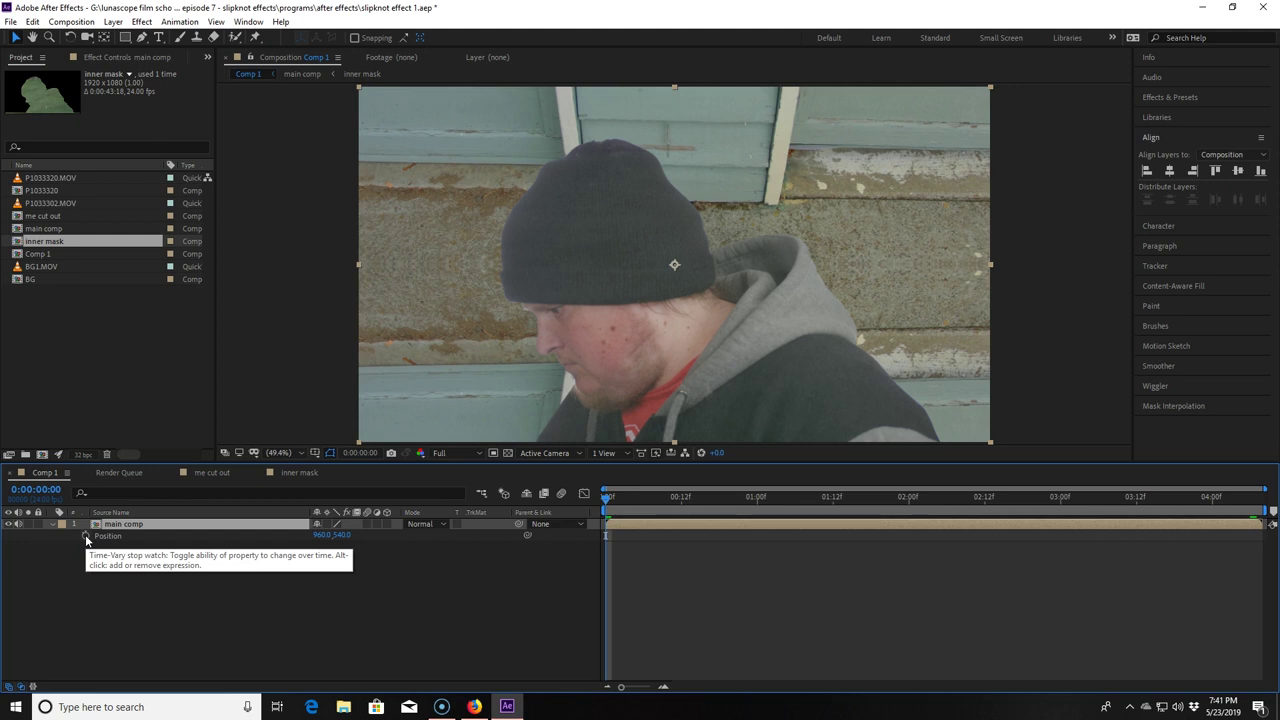
# Step: Keyframe main comp's Scale at the start and enlarge it slightly at the clip's end
pyautogui.press('s')
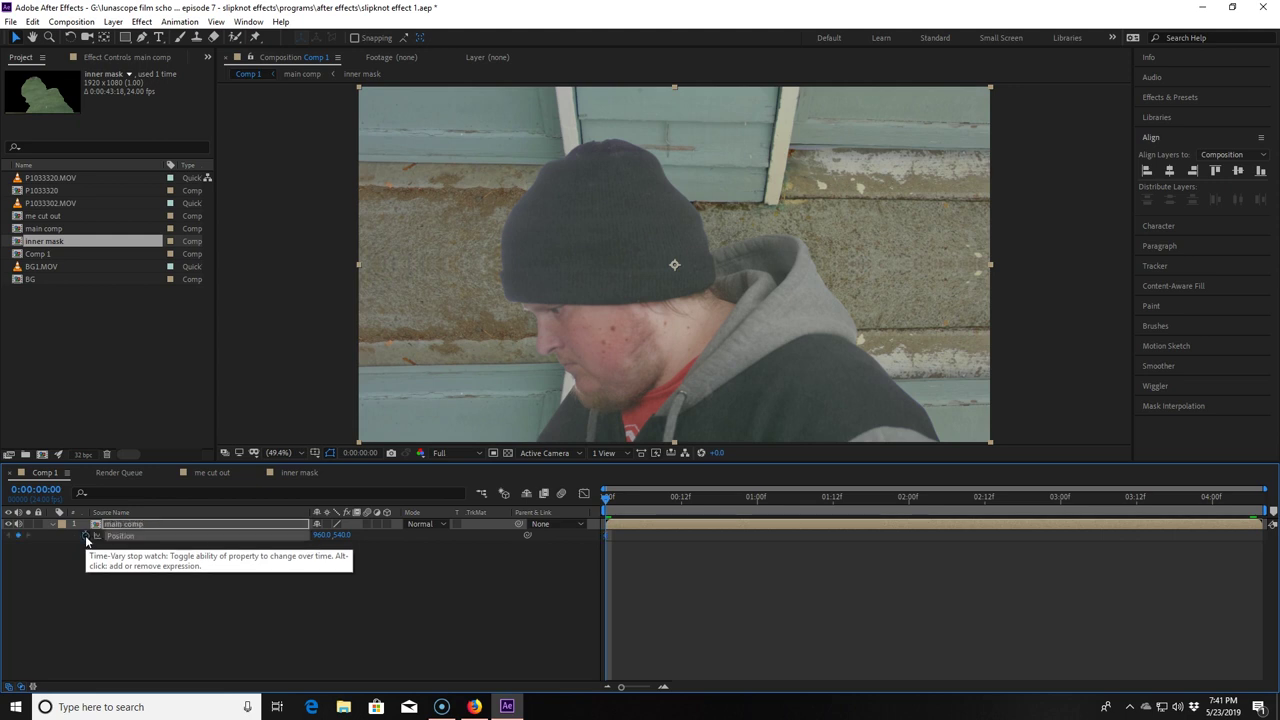
pyautogui.click(85, 536)
pyautogui.click(1256, 497)
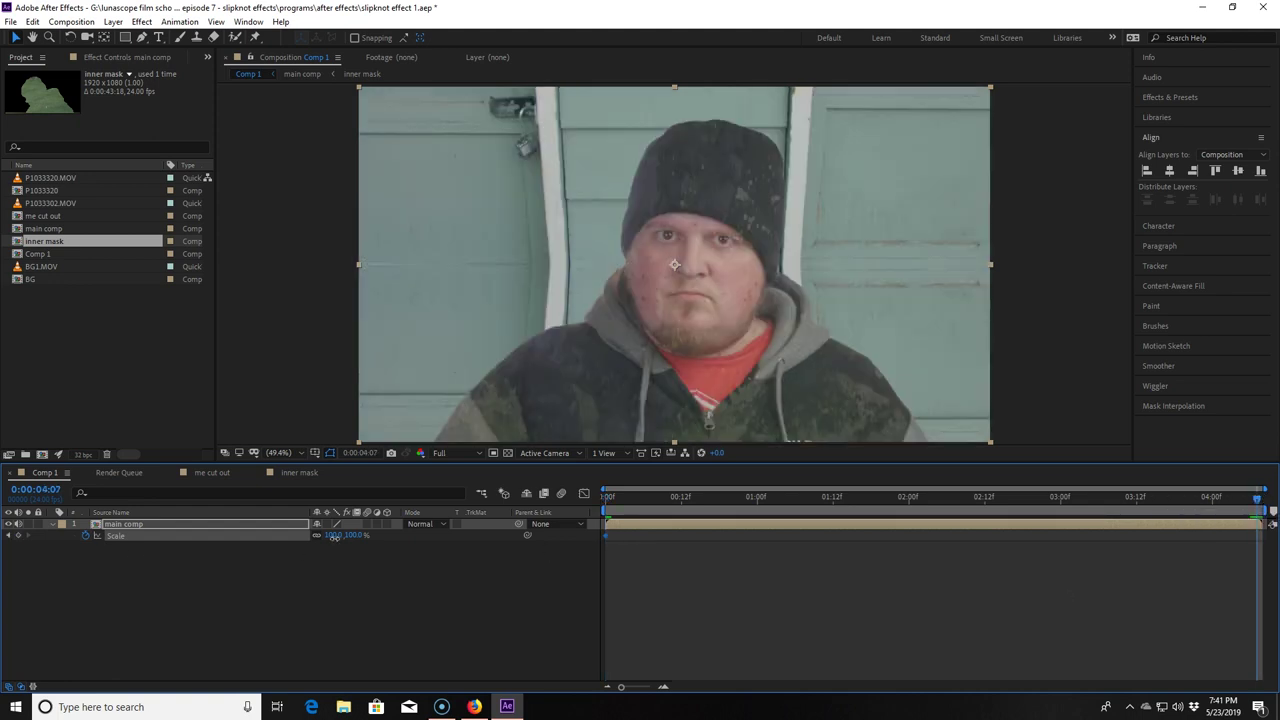
pyautogui.moveTo(335, 536); pyautogui.dragTo(345, 536)
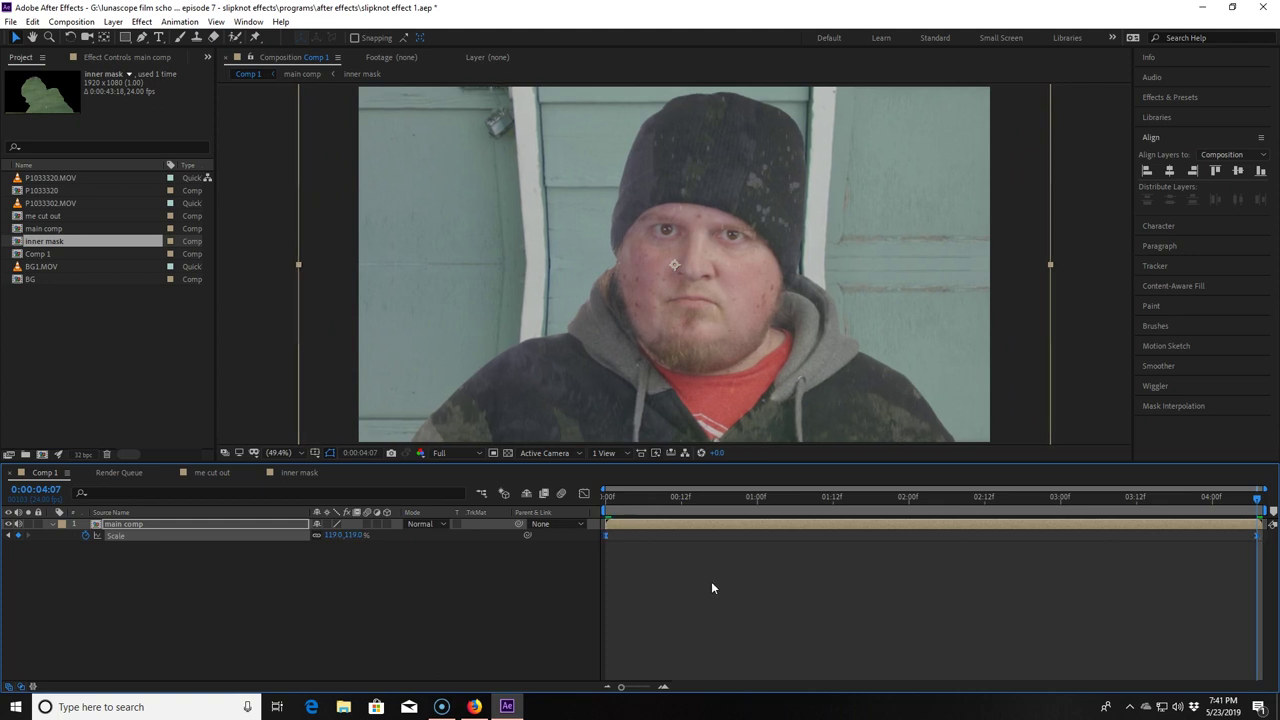
pyautogui.click(608, 500)
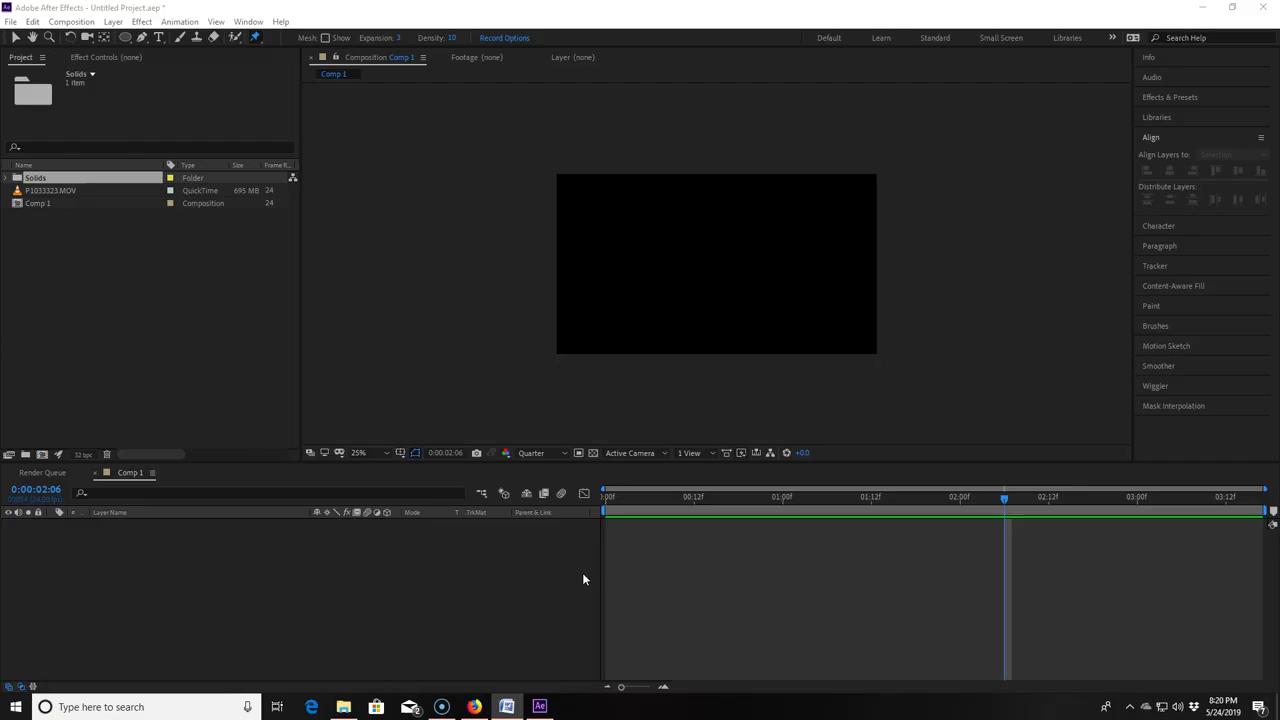
# Step: Add P1033323.MOV to Comp 1, preview it, and apply Curves with a contrast S-curve
pyautogui.moveTo(67, 191); pyautogui.dragTo(170, 552)
pyautogui.click(604, 500)
pyautogui.press('space')
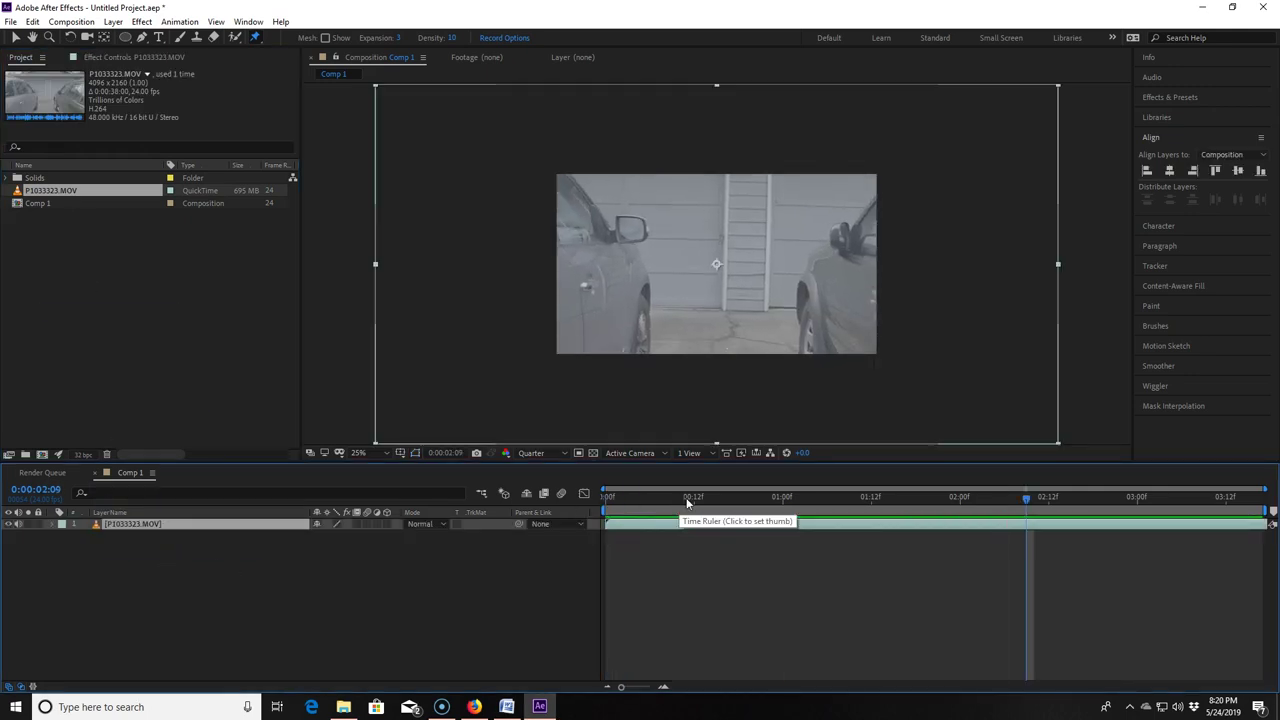
pyautogui.hotkey('ctrl', 'space')
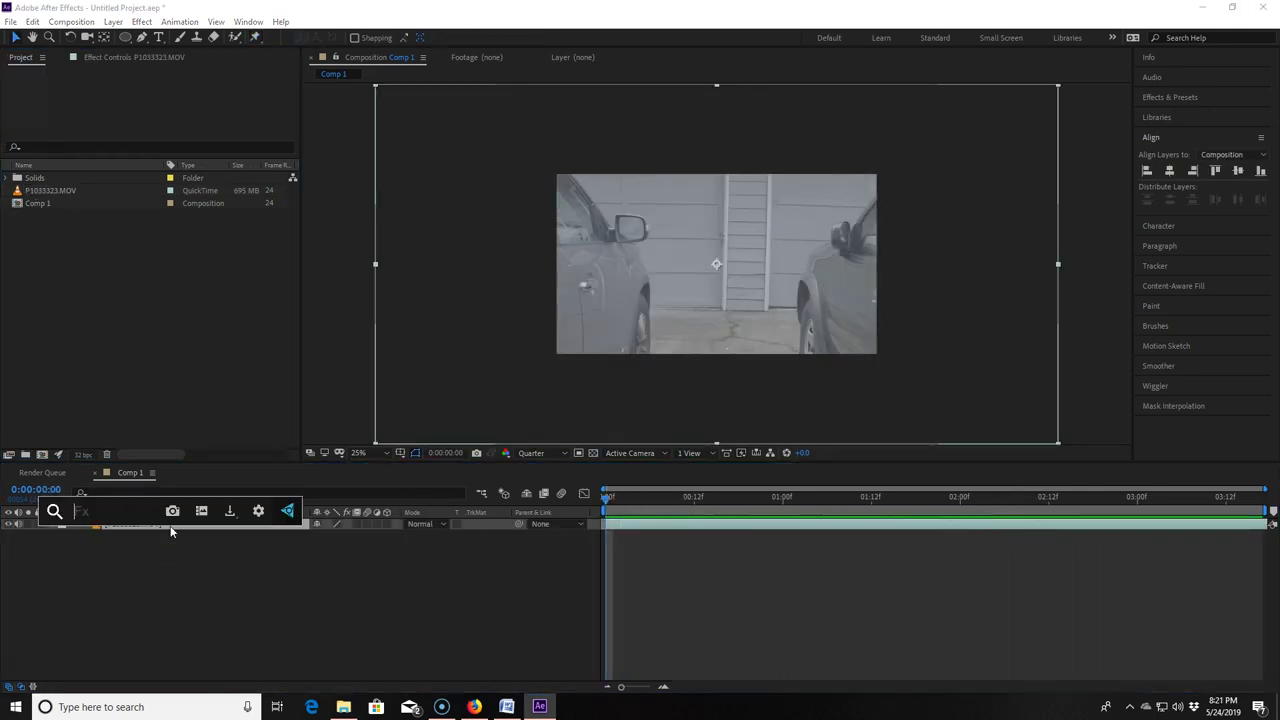
pyautogui.write('curve')
pyautogui.press('Return')
pyautogui.click(148, 178)
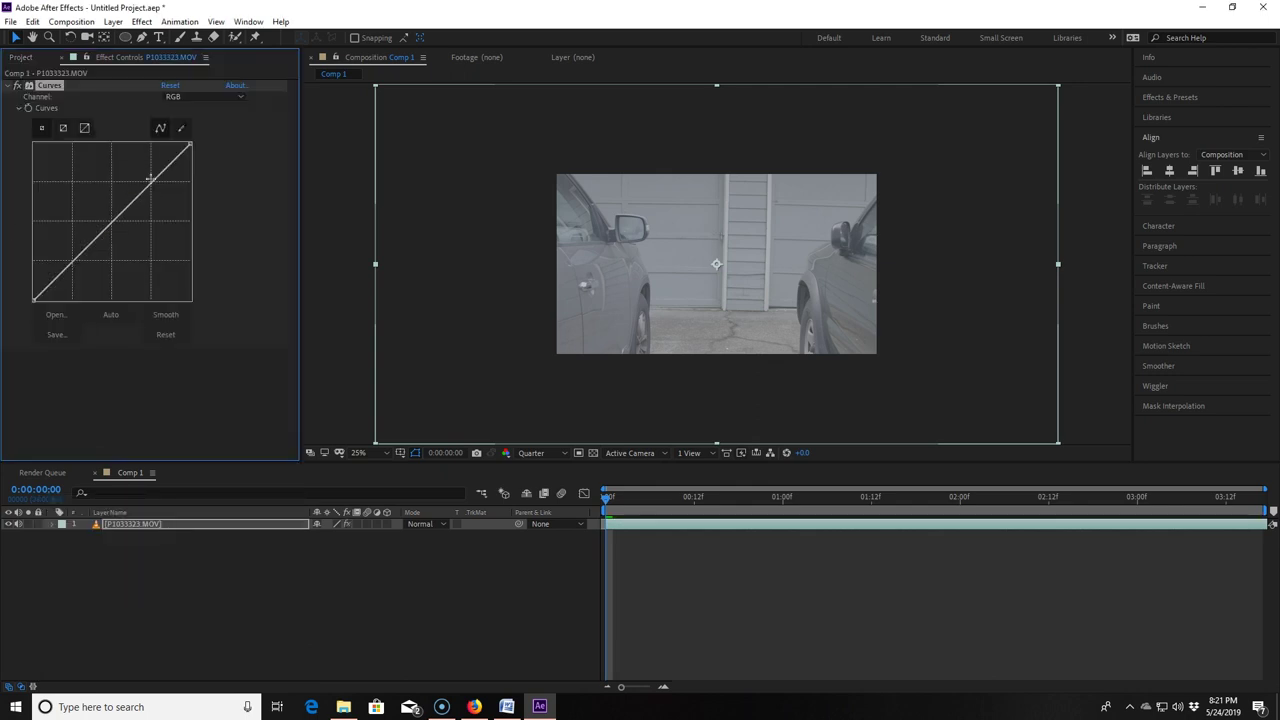
pyautogui.moveTo(80, 250); pyautogui.dragTo(93, 268)
# Step: Apply Hue/Saturation to the car clip with Master Saturation raised to 35
pyautogui.hotkey('ctrl', 'space')
pyautogui.write('sat')
pyautogui.press('Return')
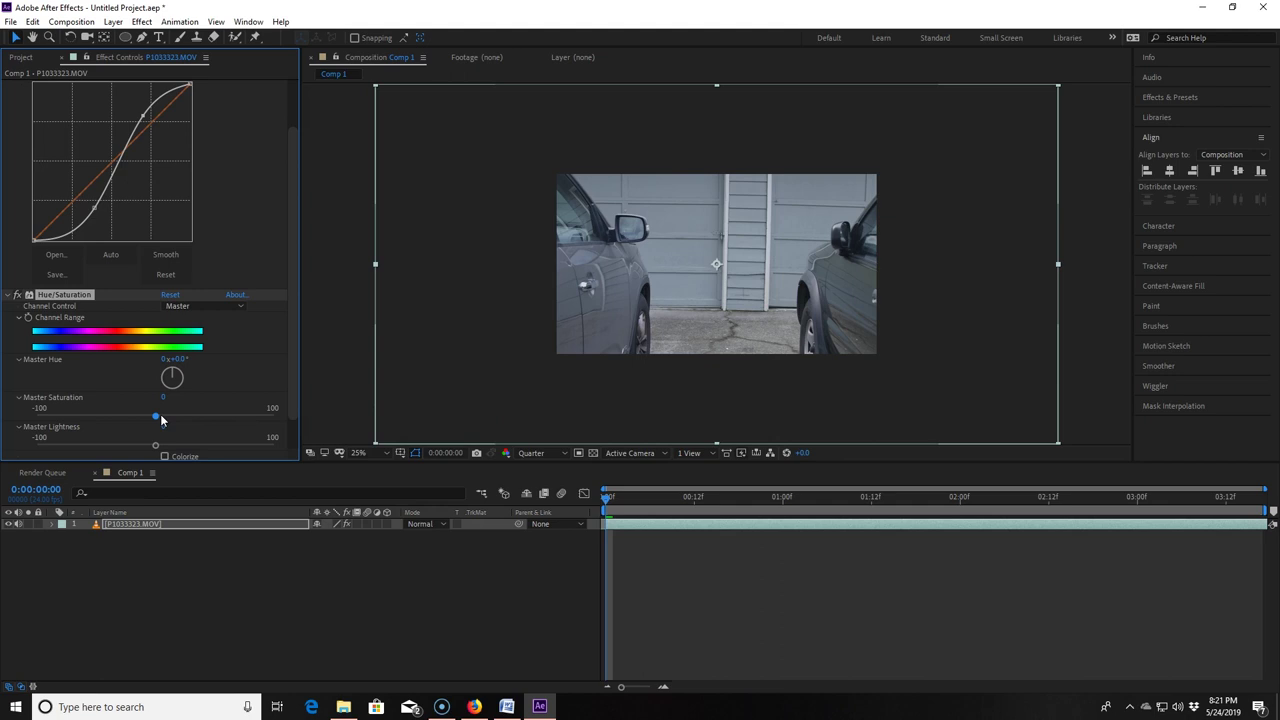
pyautogui.moveTo(157, 416); pyautogui.dragTo(198, 418)
# Step: Set the car footage layer's Scale to 50%
pyautogui.click(268, 524)
pyautogui.press('s')
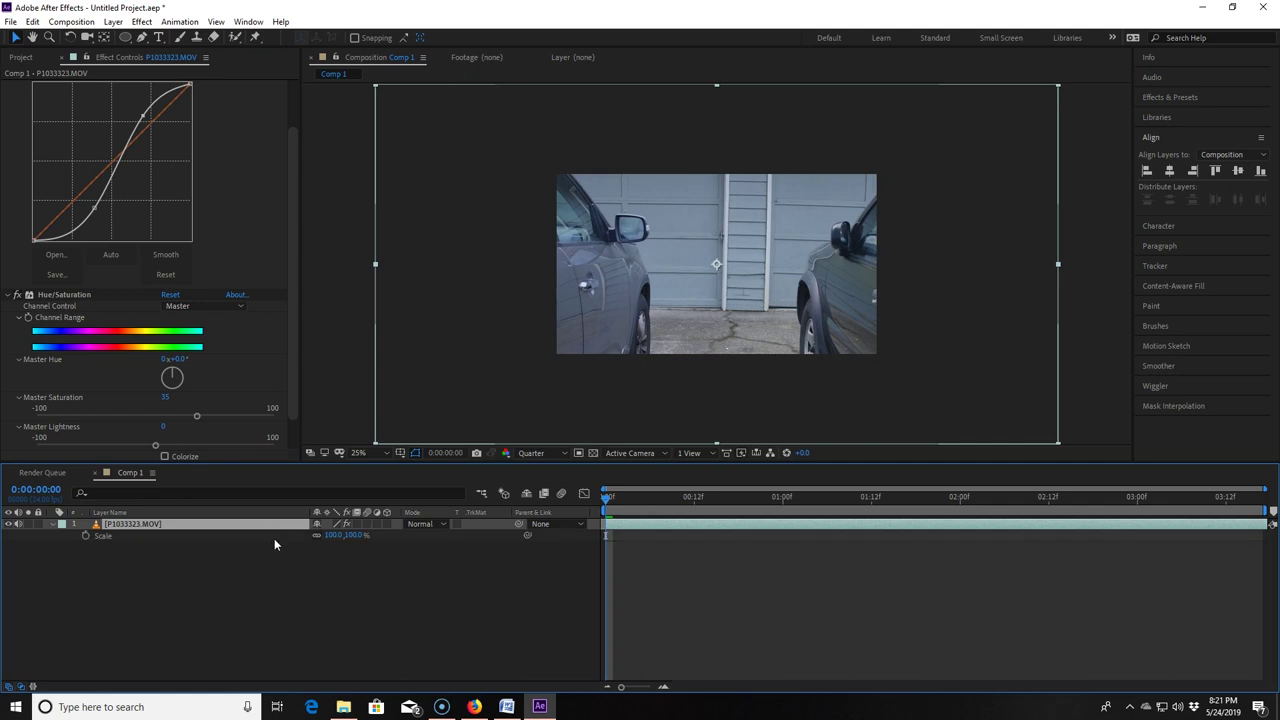
pyautogui.click(325, 535)
pyautogui.write('50')
pyautogui.press('Return')
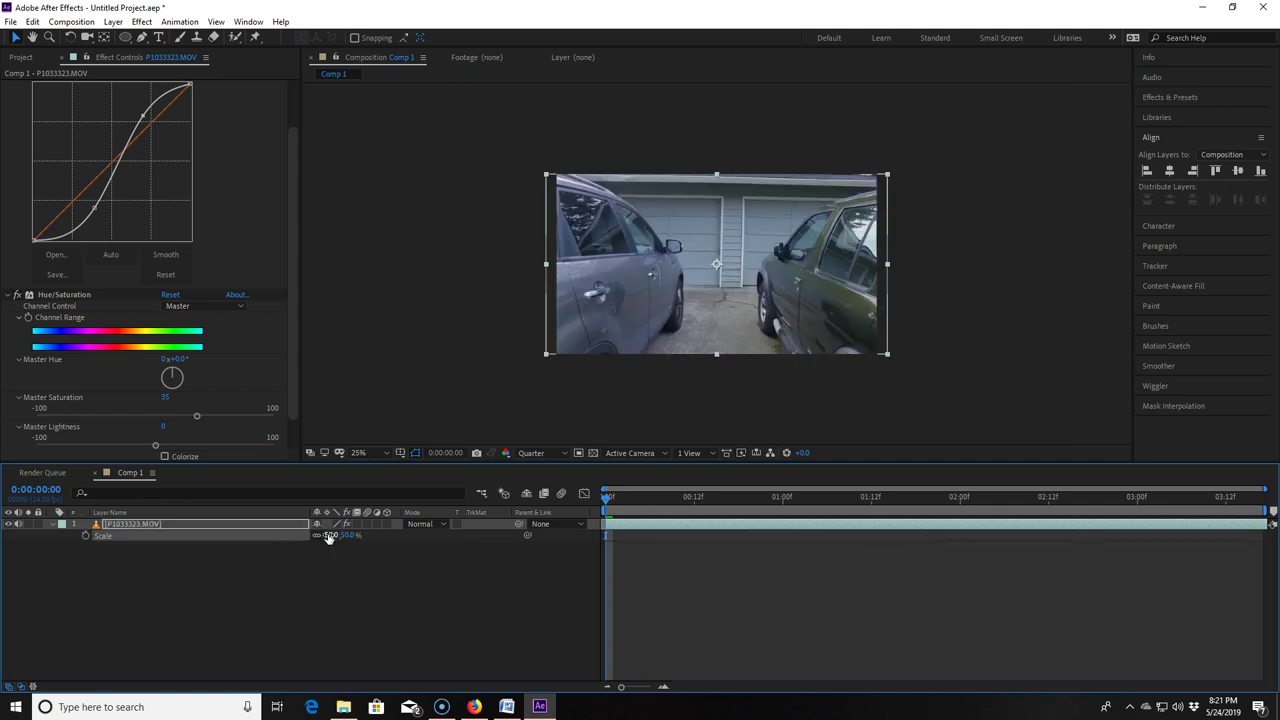
# Step: Add a new adjustment layer to Comp 1
pyautogui.click(113, 21)
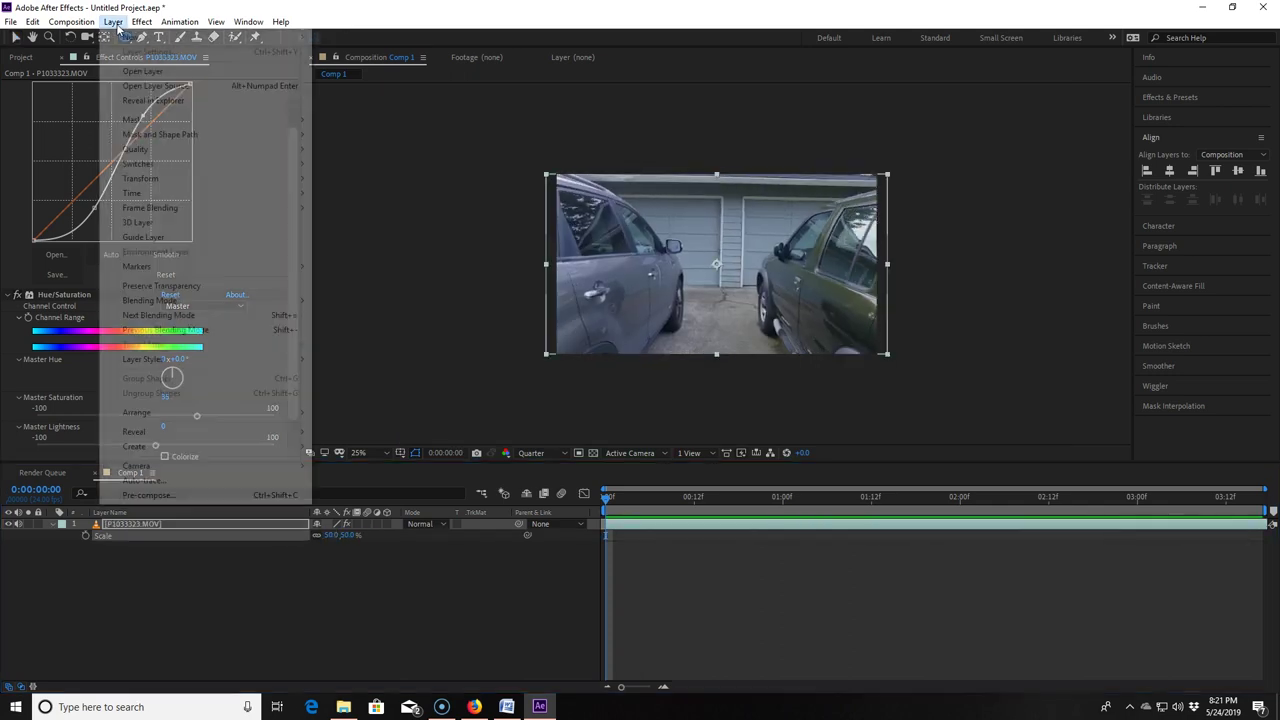
pyautogui.moveTo(168, 38)
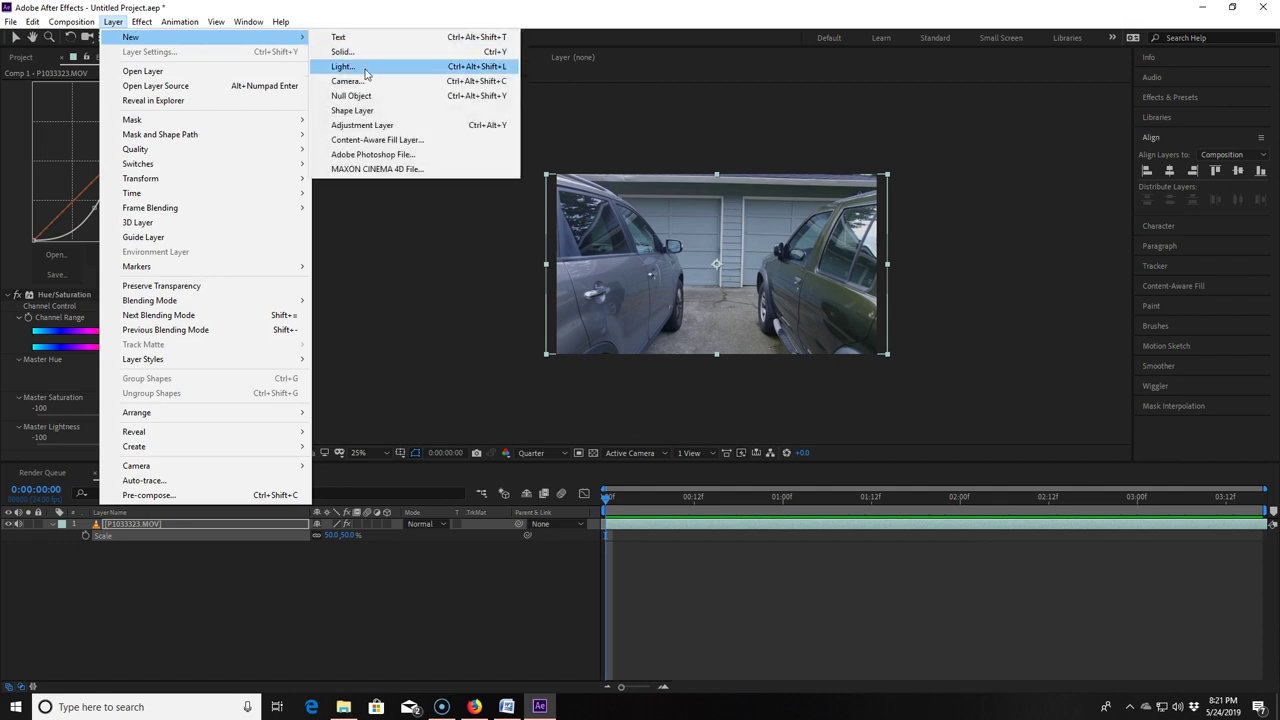
pyautogui.click(365, 125)
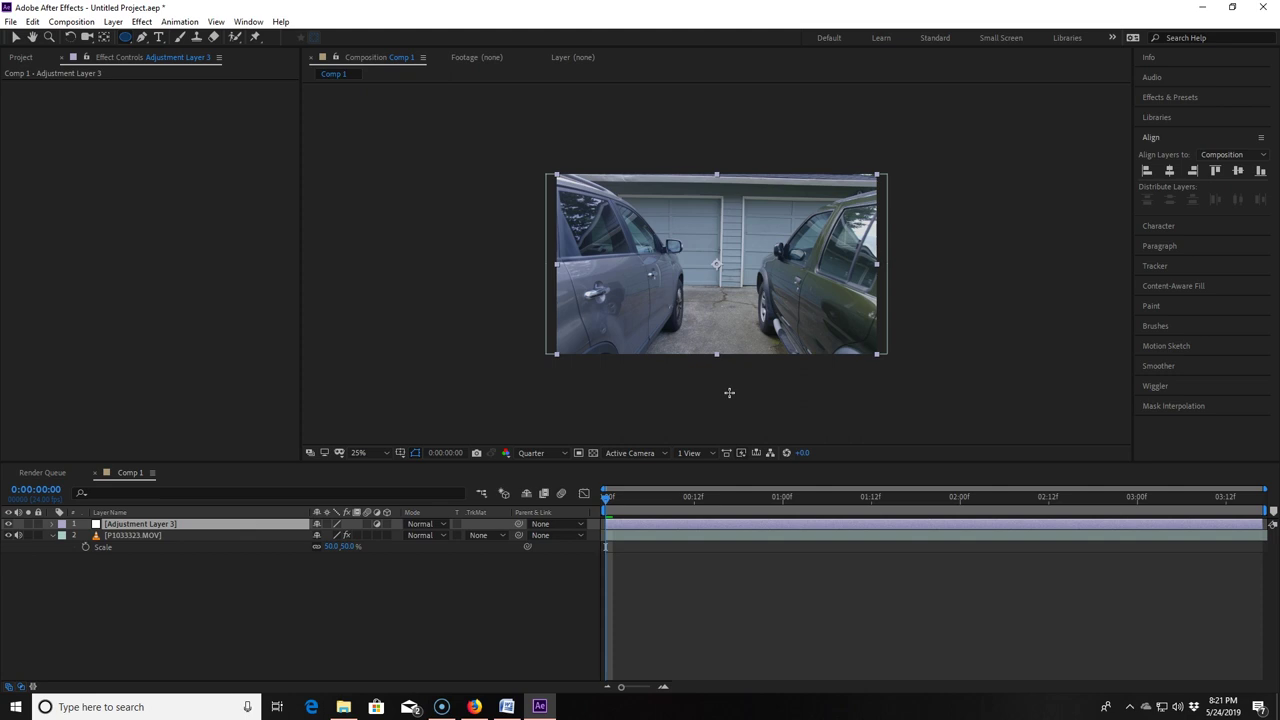
# Step: Draw an elliptical mask at the frame centre and set its mode to Subtract
pyautogui.moveTo(668, 234); pyautogui.dragTo(716, 318)
pyautogui.press('v')
pyautogui.click(330, 546)
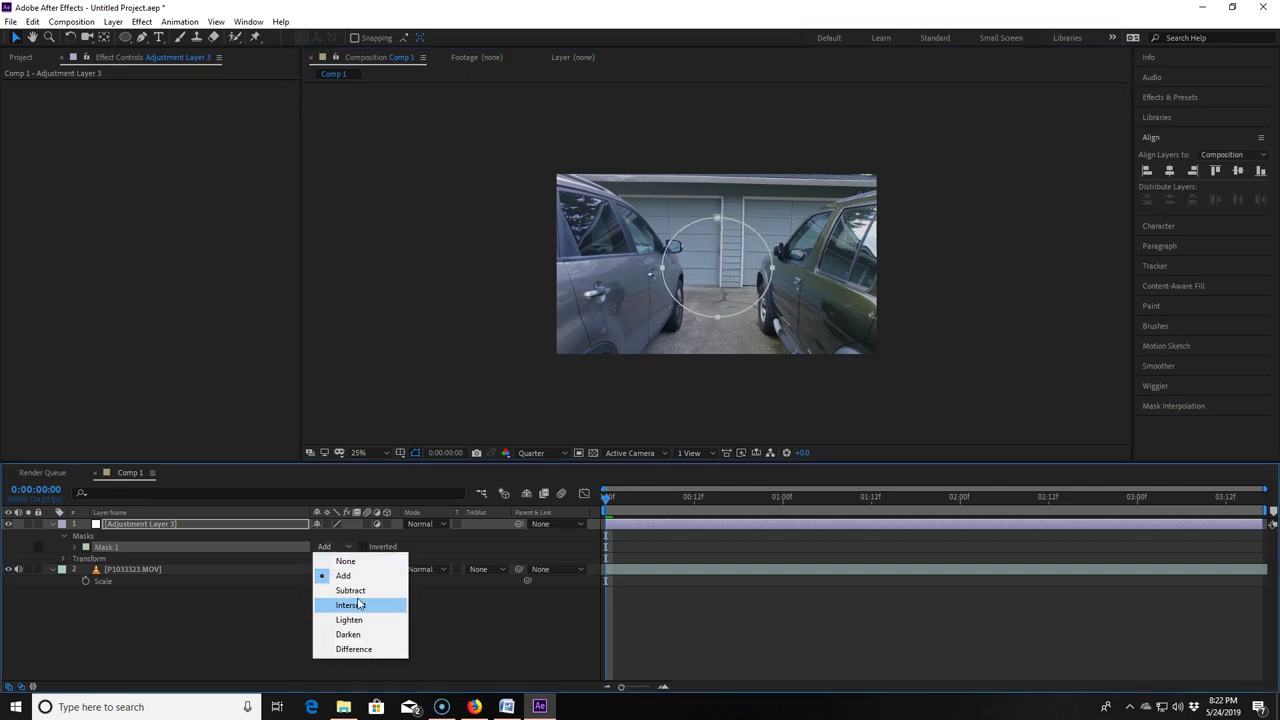
pyautogui.click(365, 590)
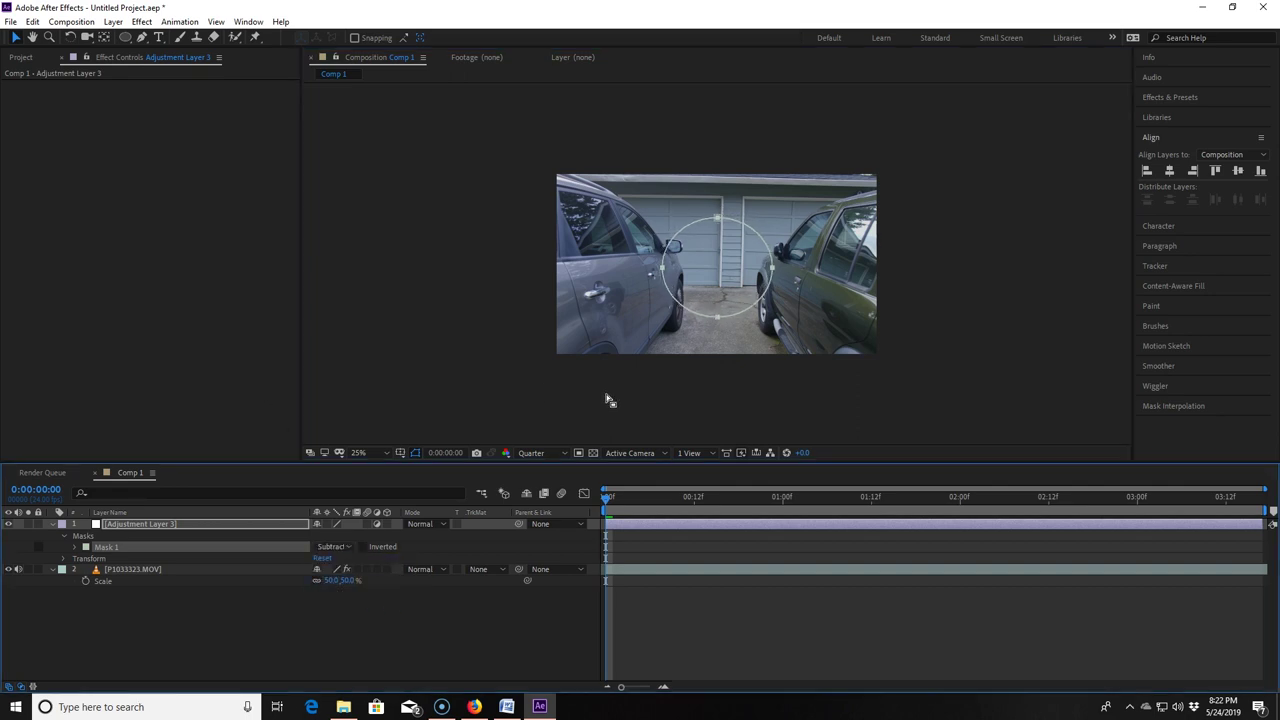
pyautogui.hotkey('ctrl', 'space')
# Step: Apply CC Radial Blur with Straight Zoom type and an Amount of 20, checking it across the clip
pyautogui.write('cc radi')
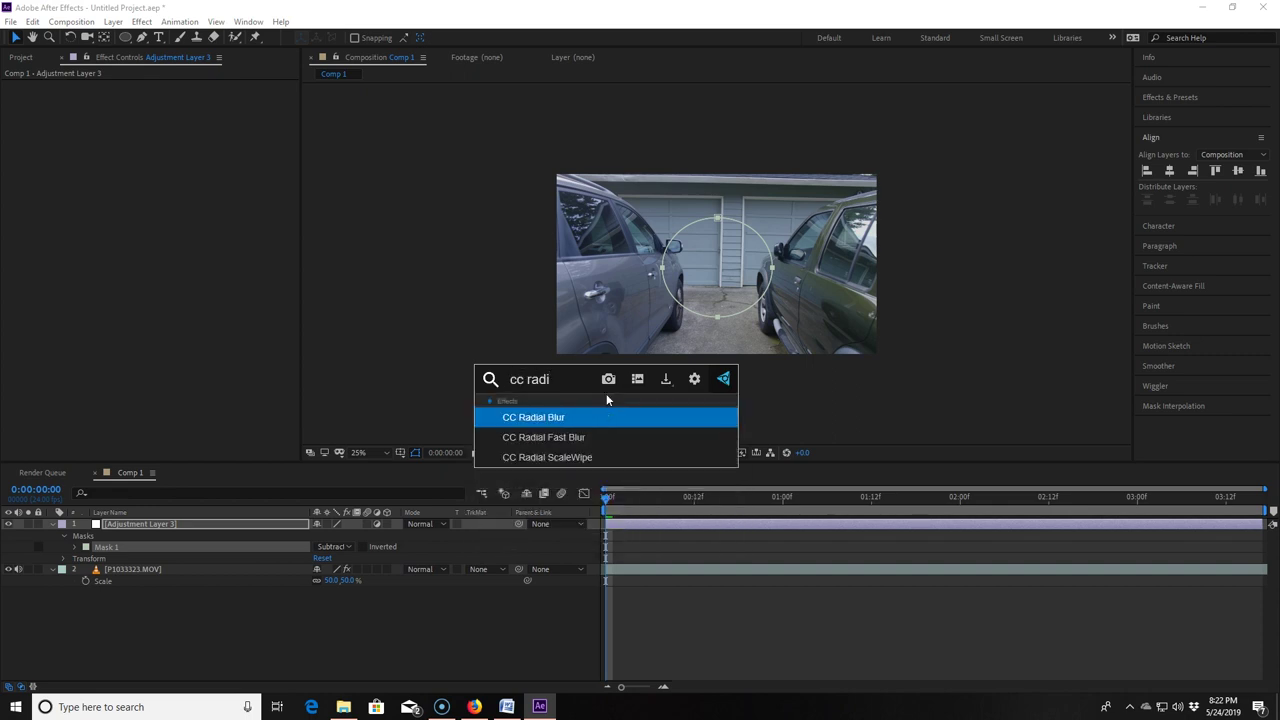
pyautogui.press('Return')
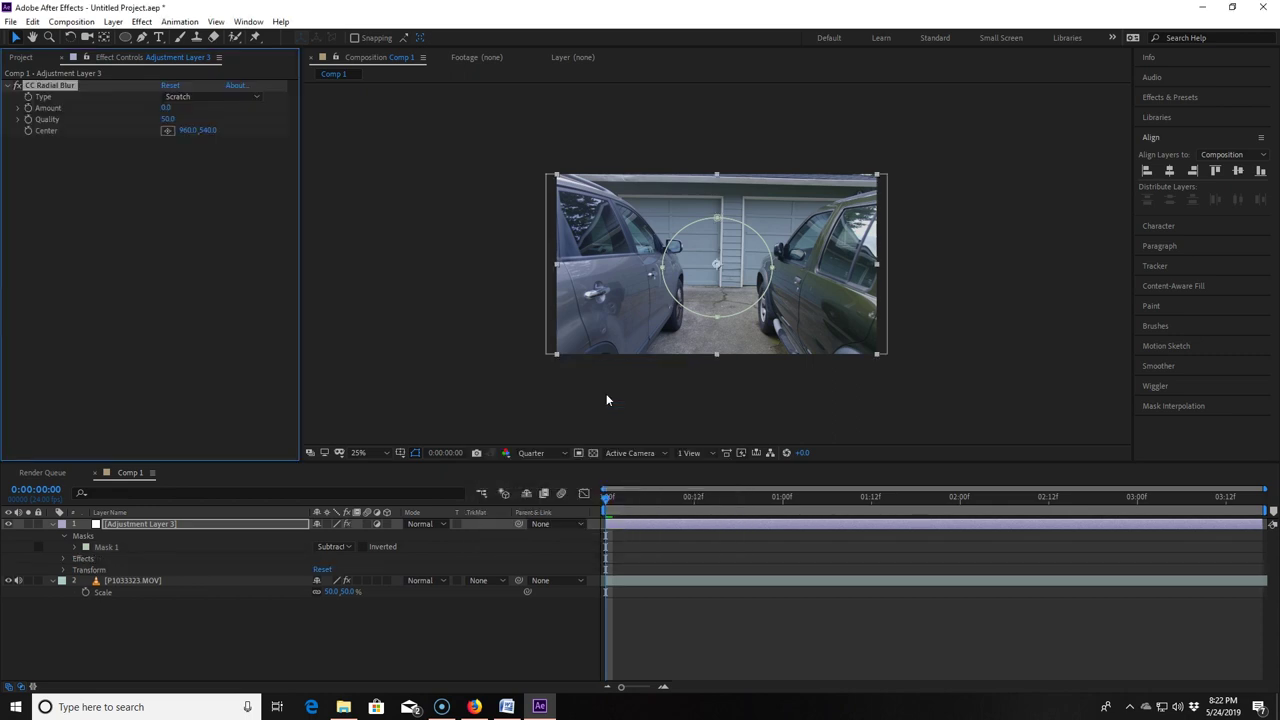
pyautogui.hotkey('shift', '/')
pyautogui.click(213, 96)
pyautogui.click(180, 109)
pyautogui.write('0')
pyautogui.press('Return')
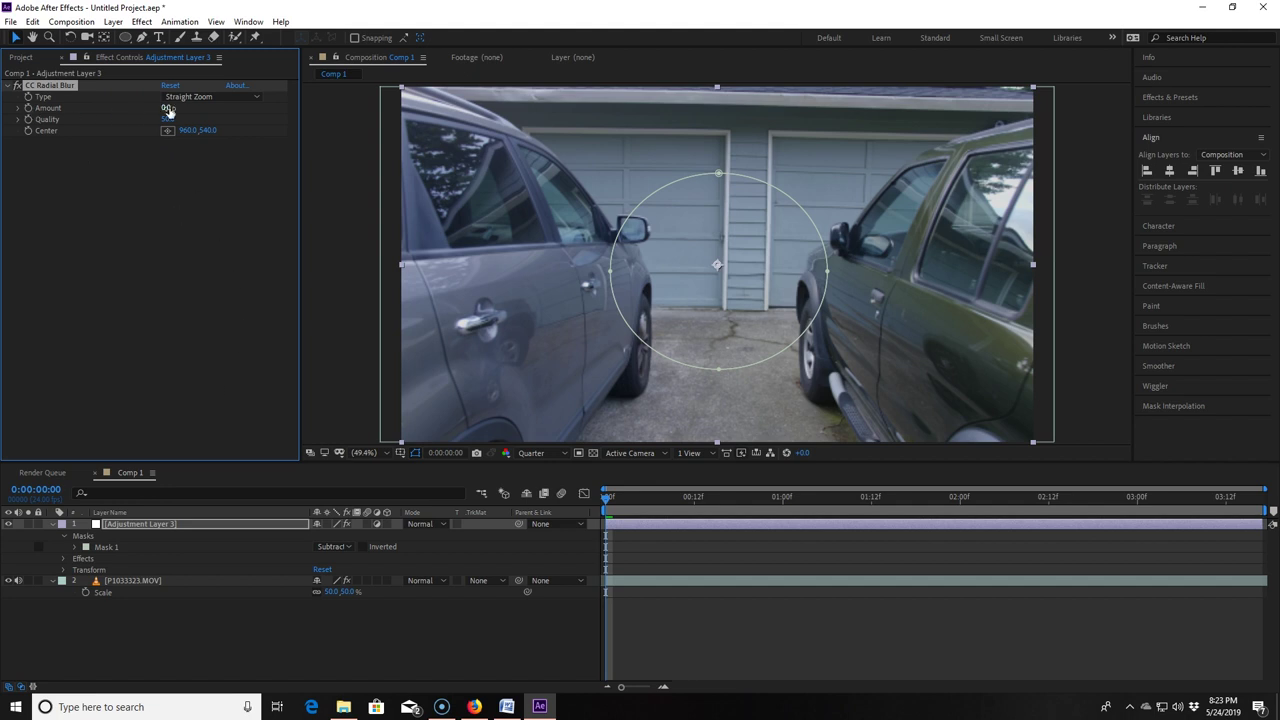
pyautogui.moveTo(166, 112); pyautogui.dragTo(173, 104)
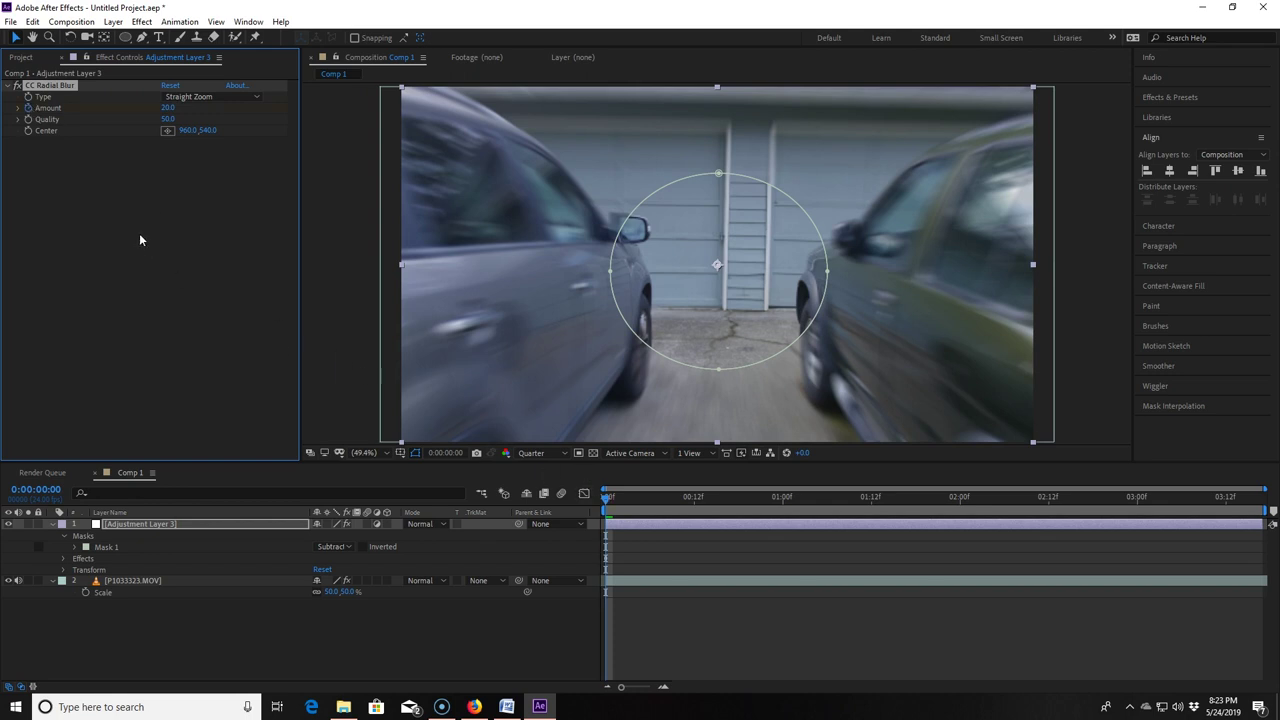
pyautogui.moveTo(604, 497); pyautogui.dragTo(1255, 497)
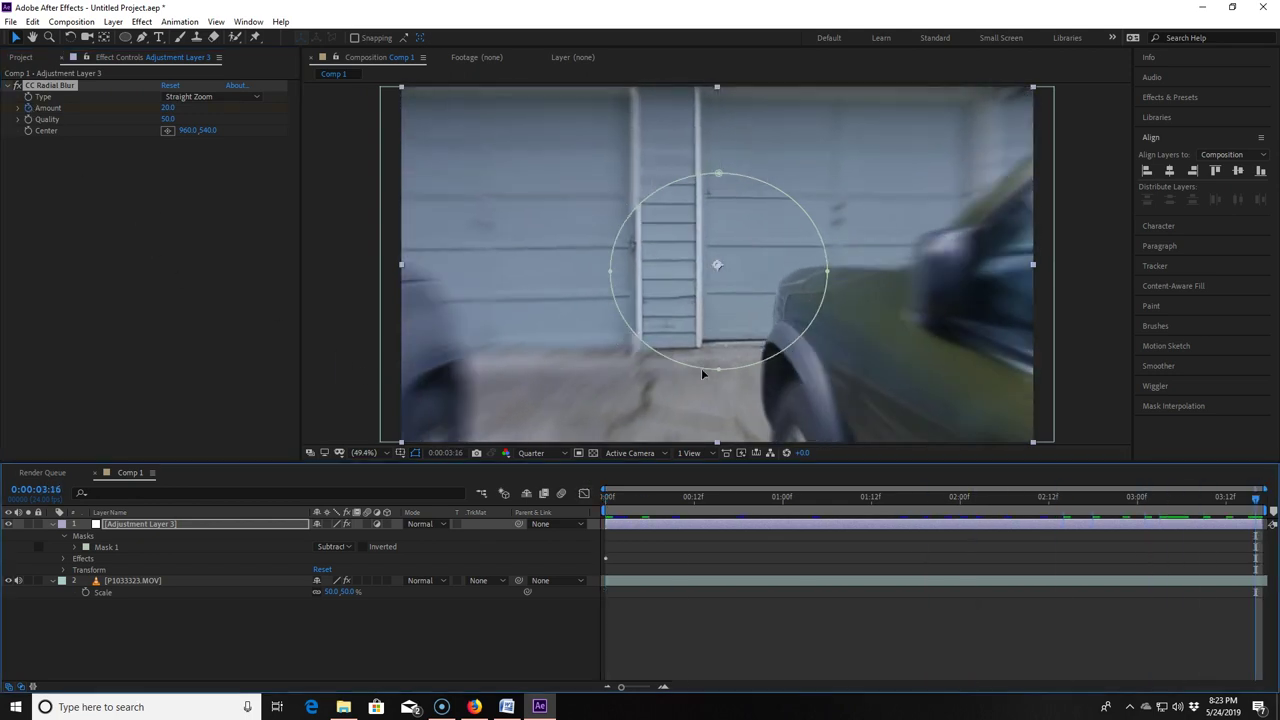
pyautogui.moveTo(168, 107); pyautogui.dragTo(227, 106)
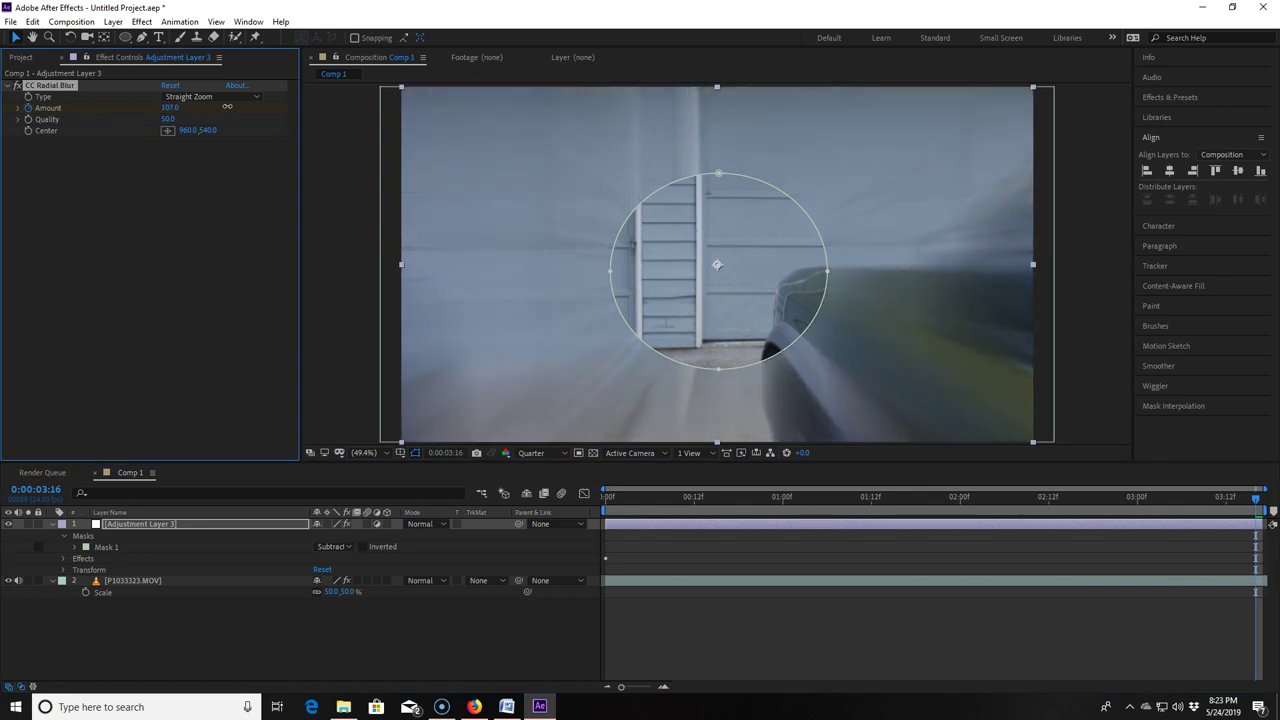
# Step: Feather the adjustment layer's mask to about 298 pixels and fit the comp to the viewer
pyautogui.click(228, 525)
pyautogui.press('f')
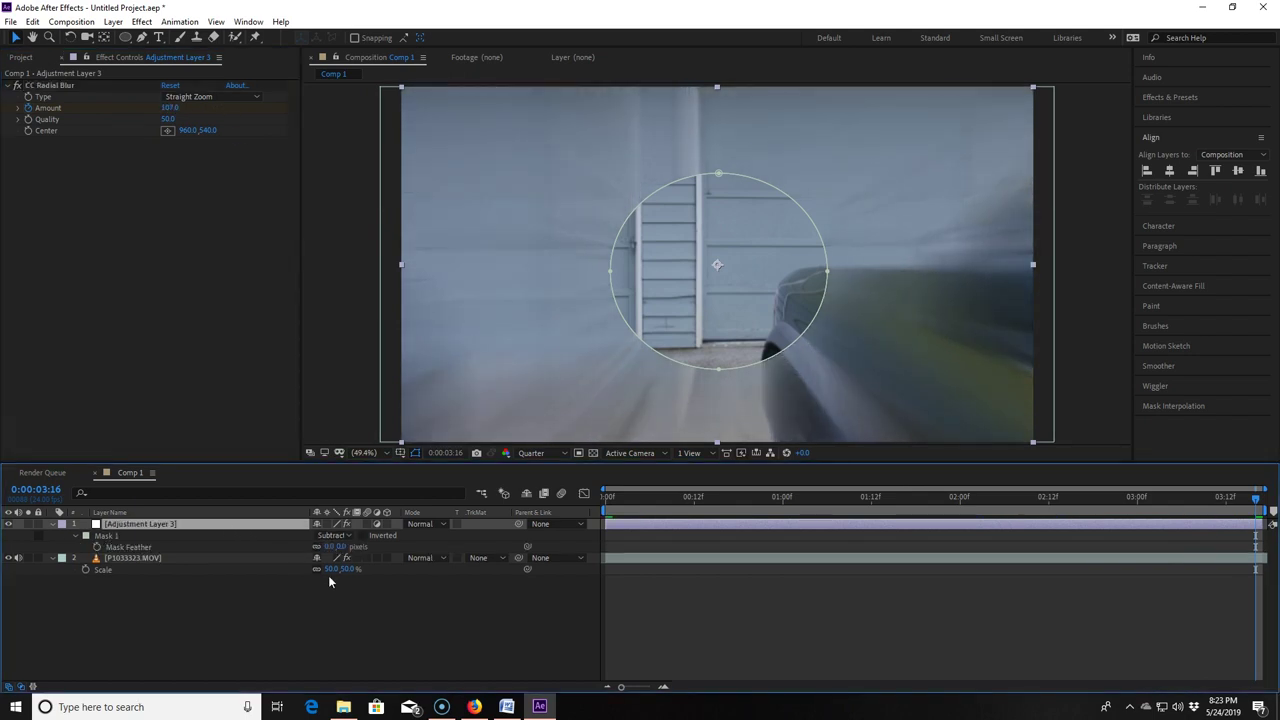
pyautogui.moveTo(329, 548); pyautogui.dragTo(402, 545)
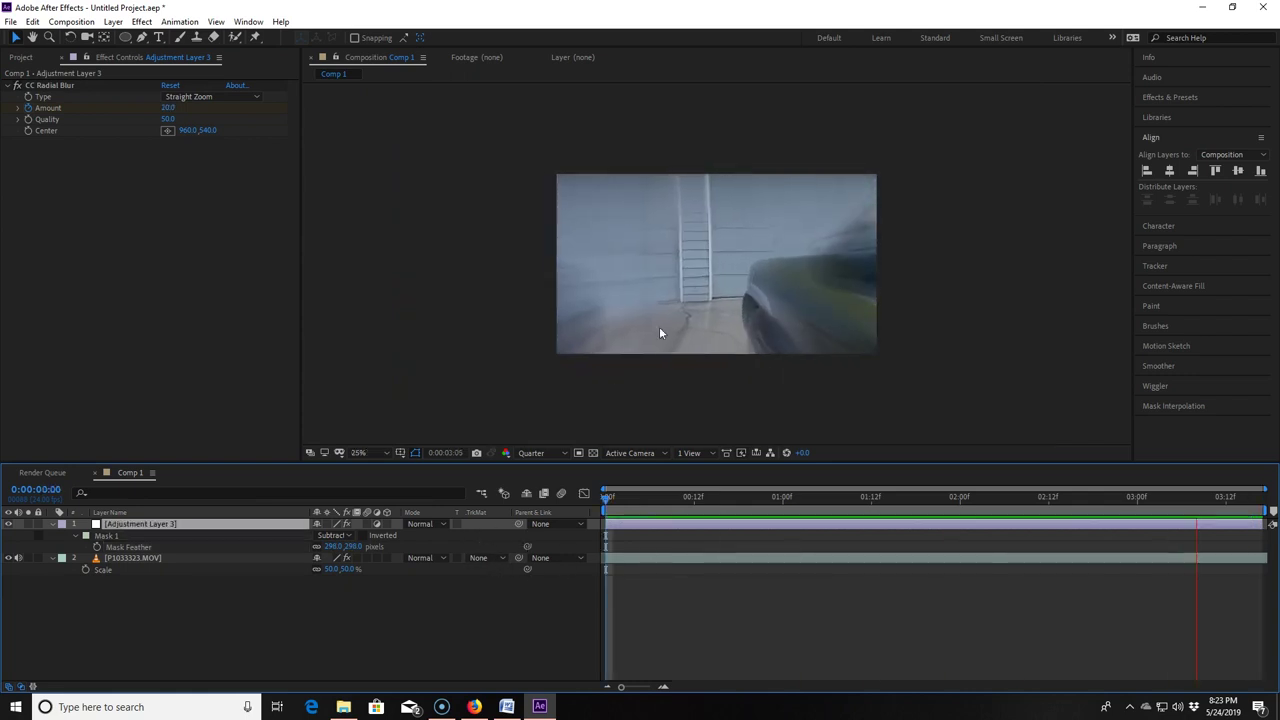
pyautogui.click(380, 453)
pyautogui.click(388, 231)
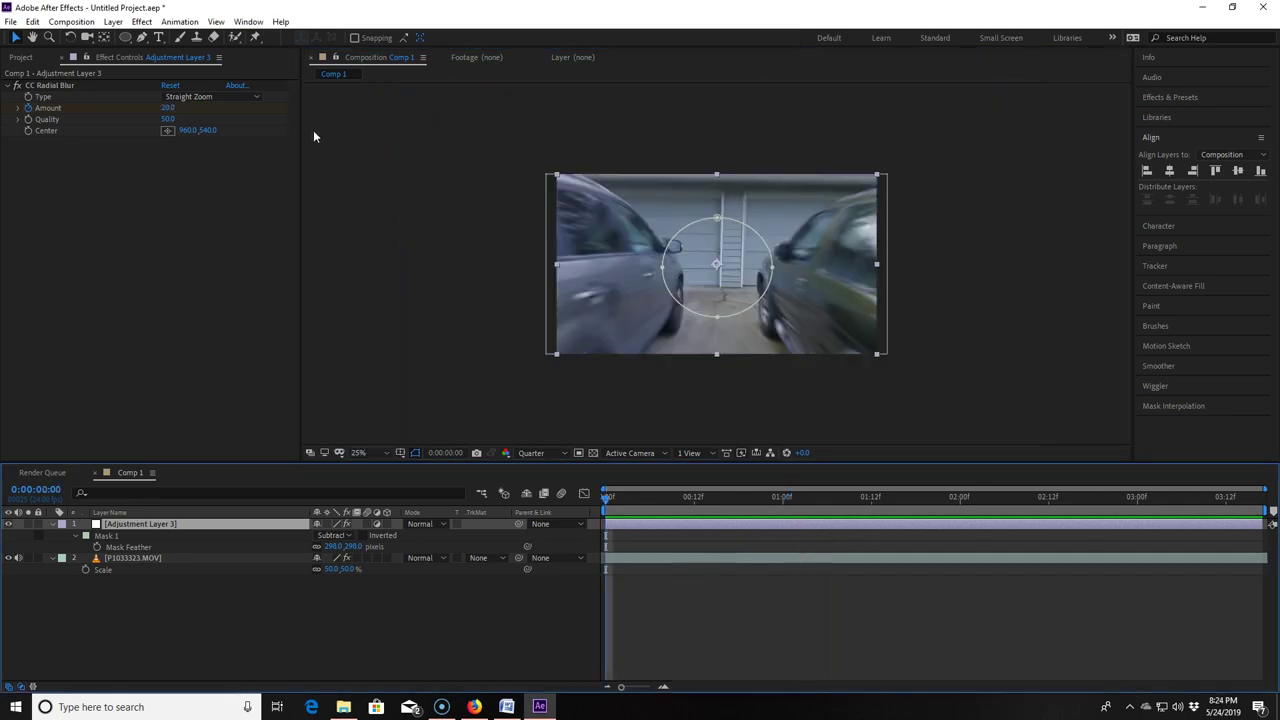
# Step: Place twelve puppet pins on the car clip: its four corners plus eight around the cars
pyautogui.click(255, 38)
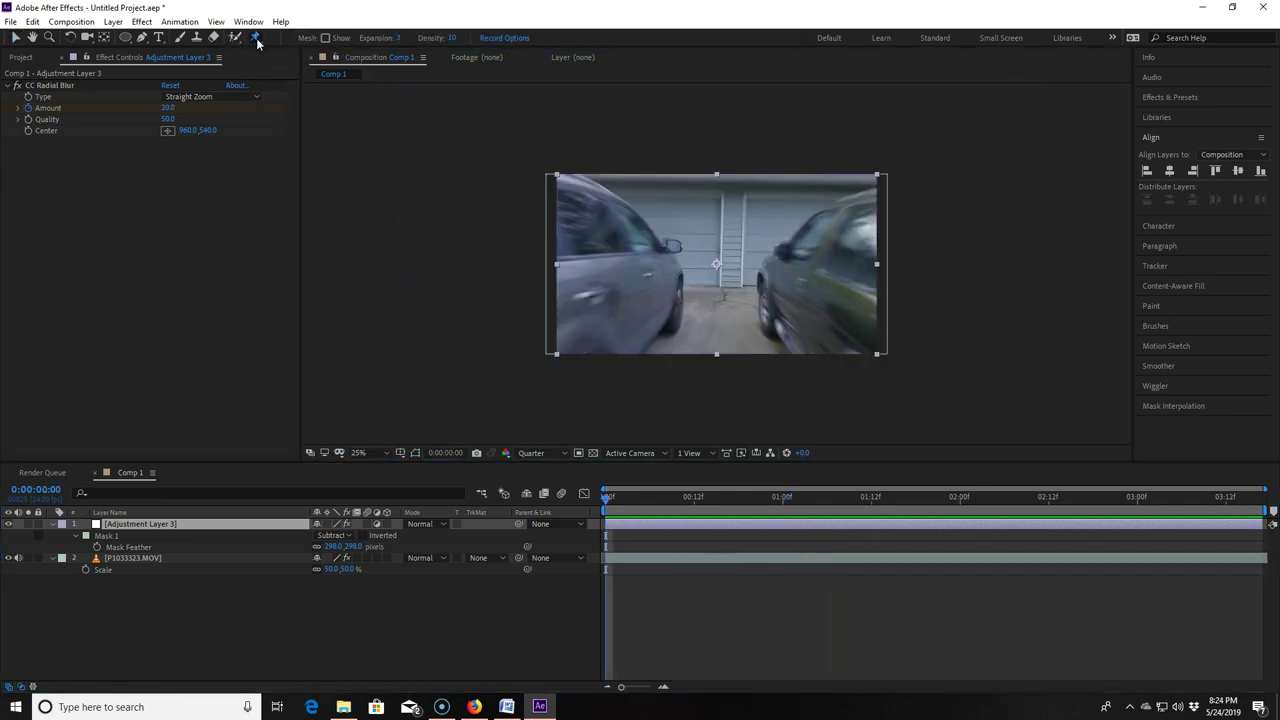
pyautogui.click(600, 193)
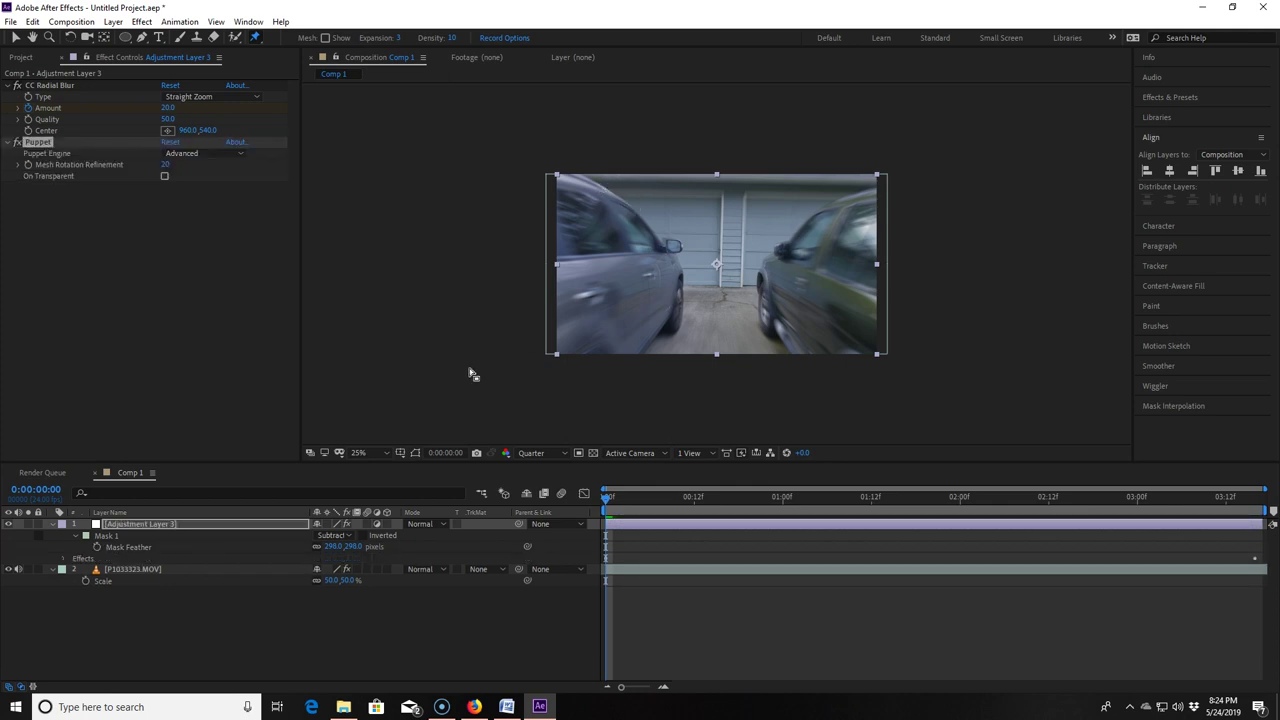
pyautogui.click(160, 571)
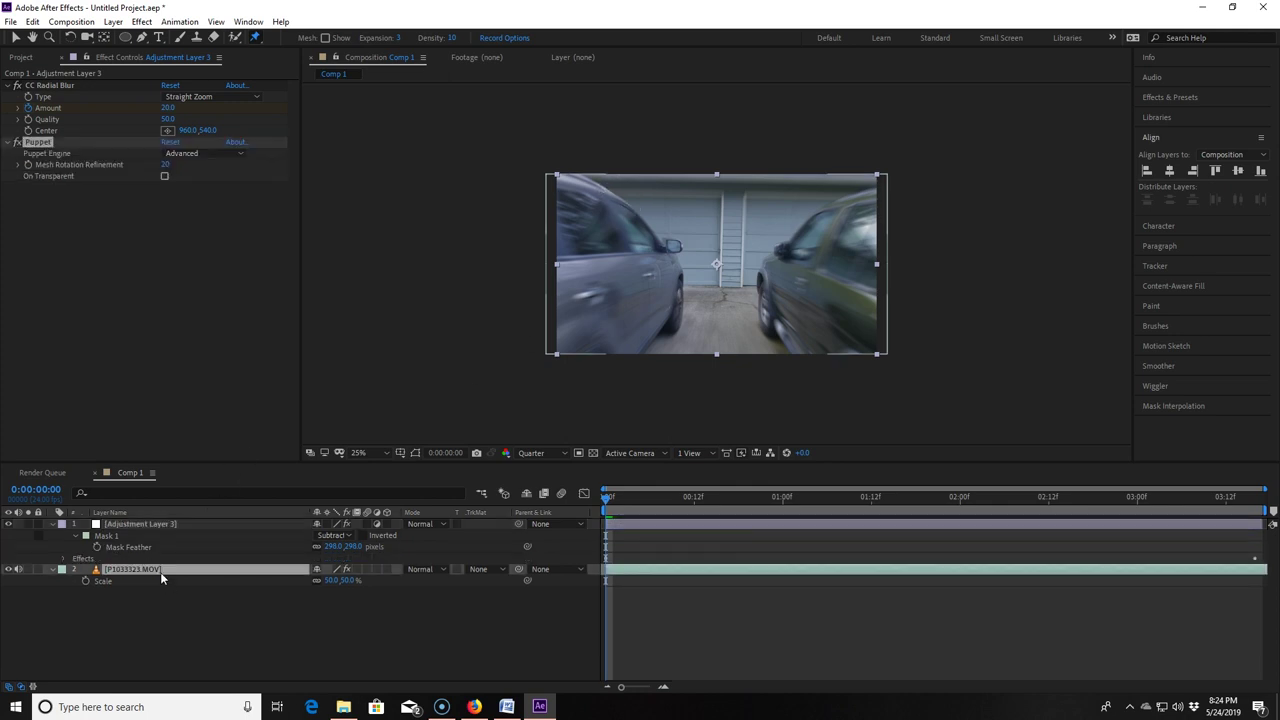
pyautogui.click(575, 184)
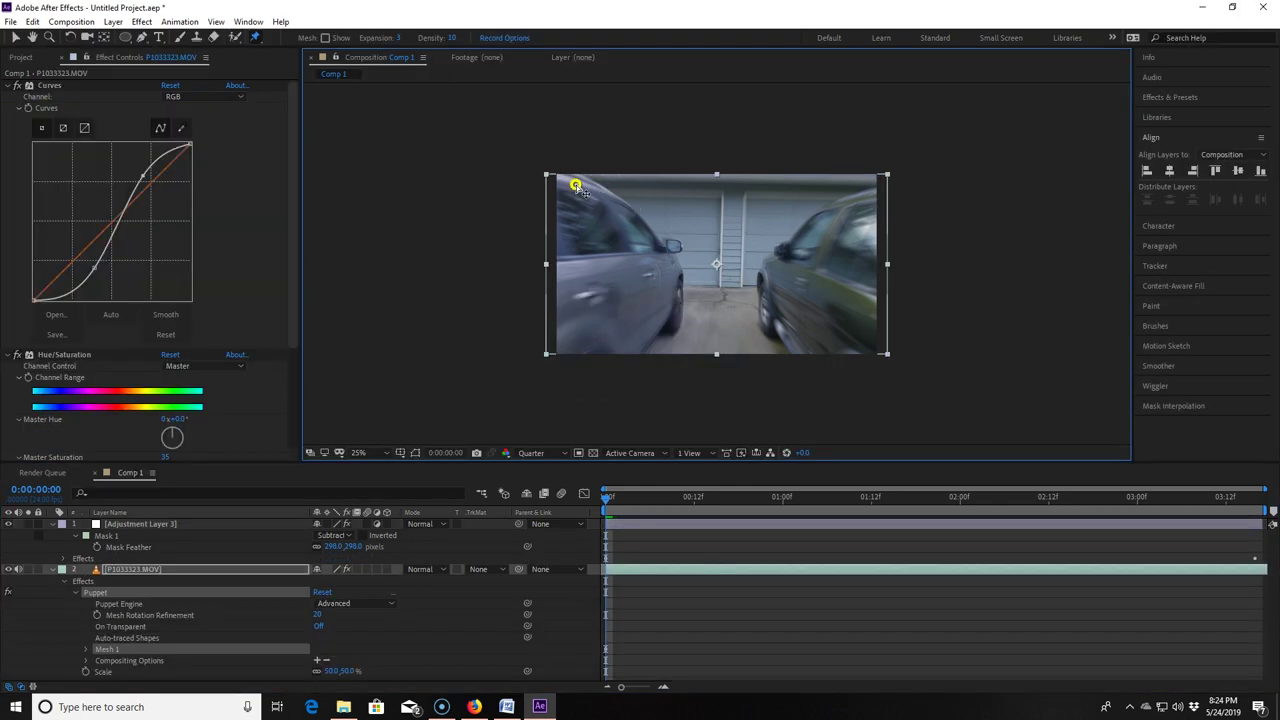
pyautogui.click(580, 344)
pyautogui.click(864, 344)
pyautogui.click(868, 192)
pyautogui.click(724, 233)
pyautogui.click(688, 244)
pyautogui.click(675, 275)
pyautogui.click(690, 308)
pyautogui.click(734, 315)
pyautogui.click(763, 292)
pyautogui.click(768, 267)
pyautogui.click(756, 242)
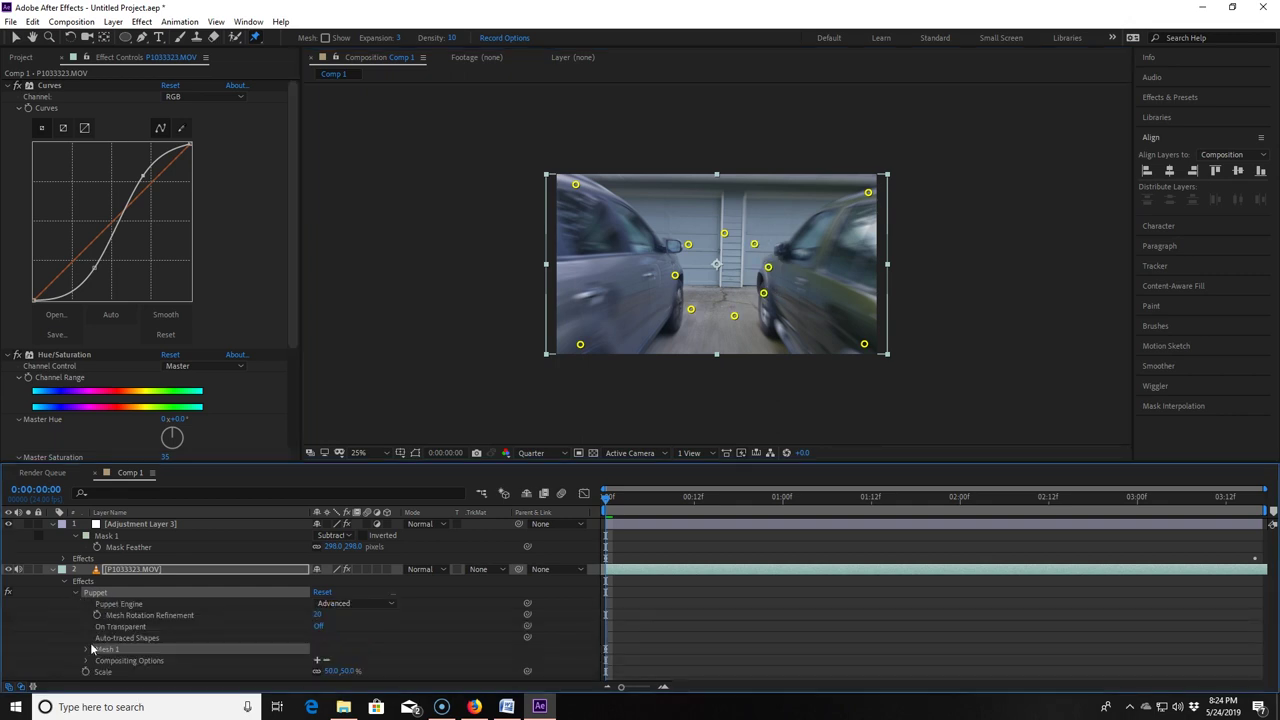
# Step: Expand the Puppet pins list, select all twelve pins and preview the clip
pyautogui.click(86, 649)
pyautogui.scroll(-1, 120, 648)
pyautogui.click(98, 652)
pyautogui.scroll(-3, 120, 640)
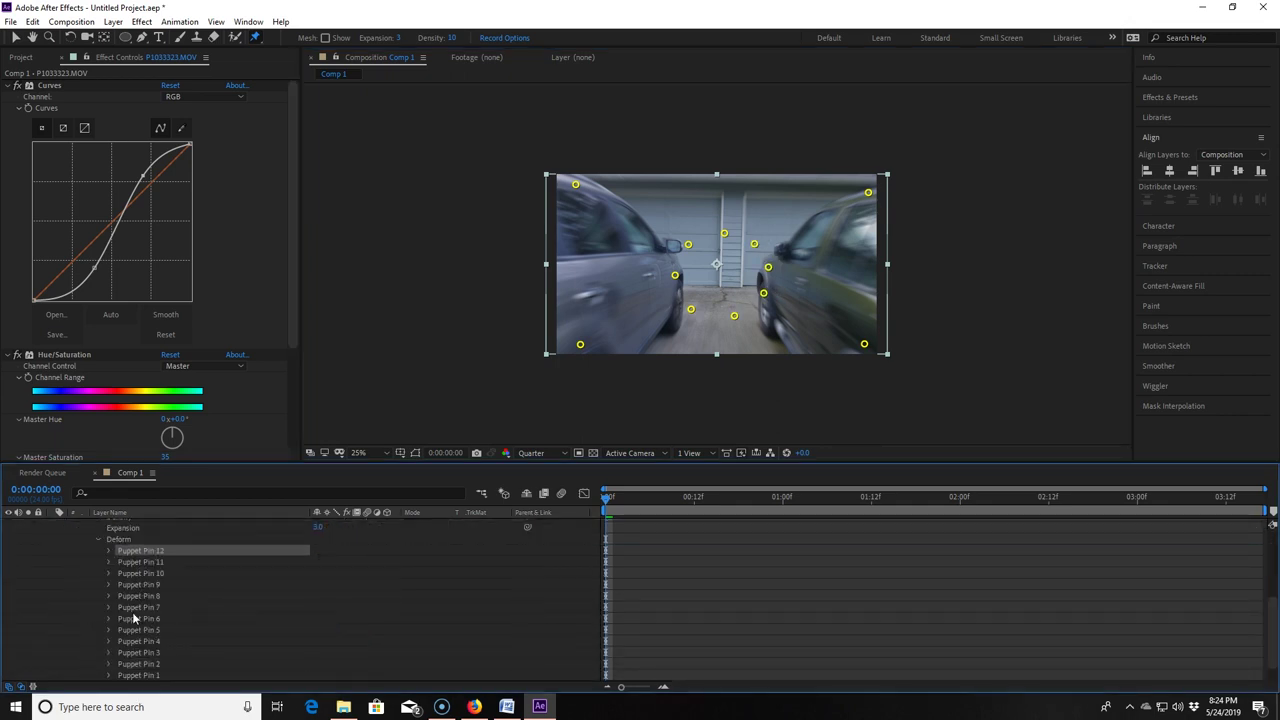
pyautogui.keyDown('shift'); pyautogui.click(152, 677); pyautogui.keyUp('shift')
pyautogui.click(110, 551)
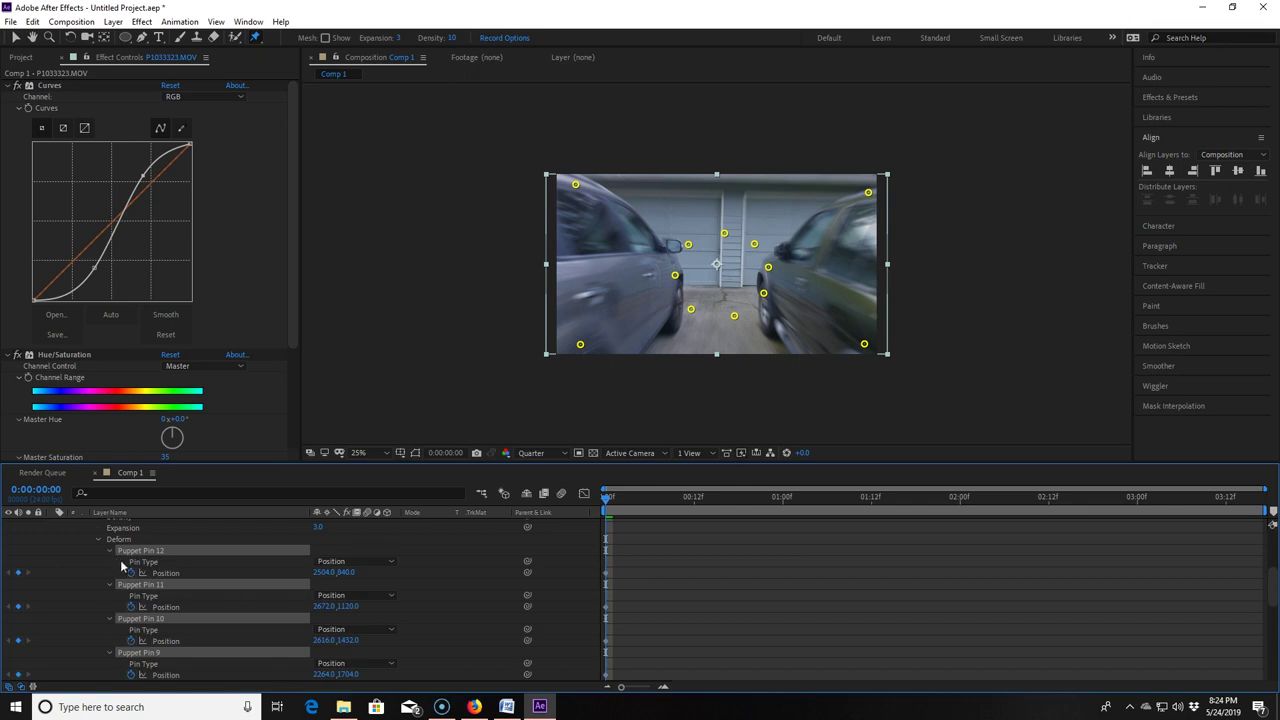
pyautogui.press('space')
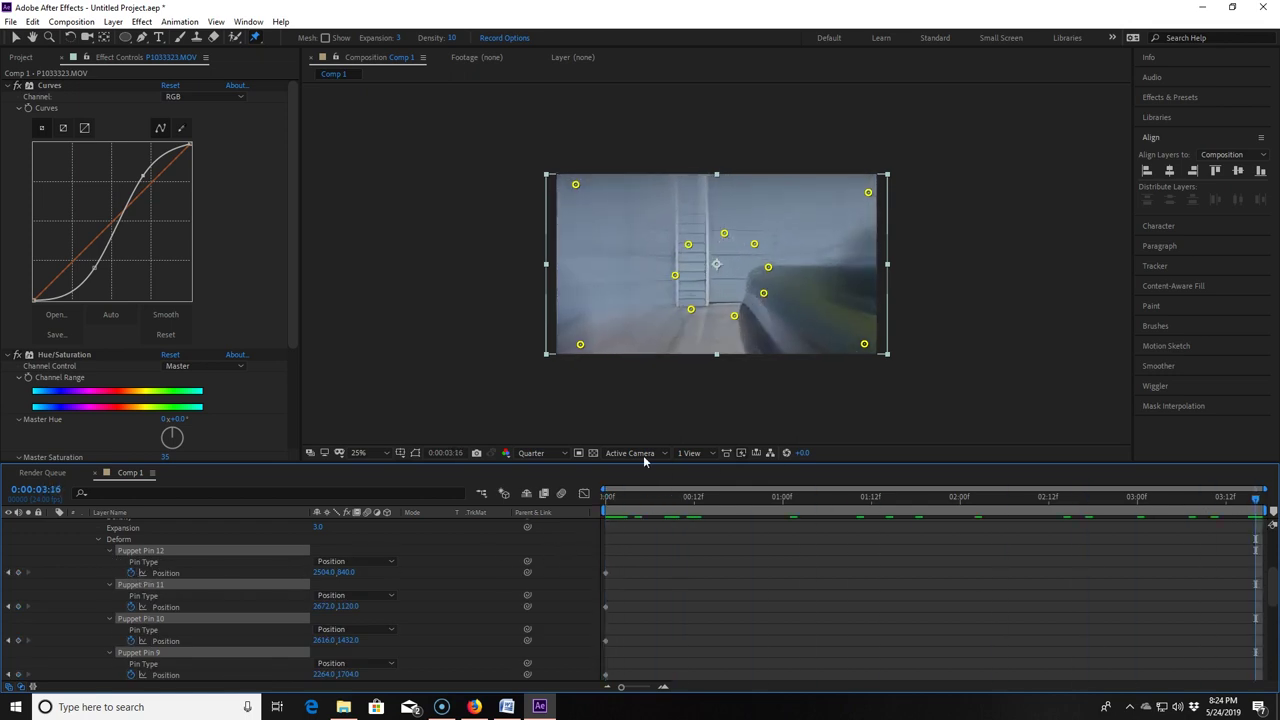
# Step: Pull the bottom-left, top-left and bottom-right corner pins outward beyond the frame
pyautogui.moveTo(580, 345); pyautogui.dragTo(458, 410)
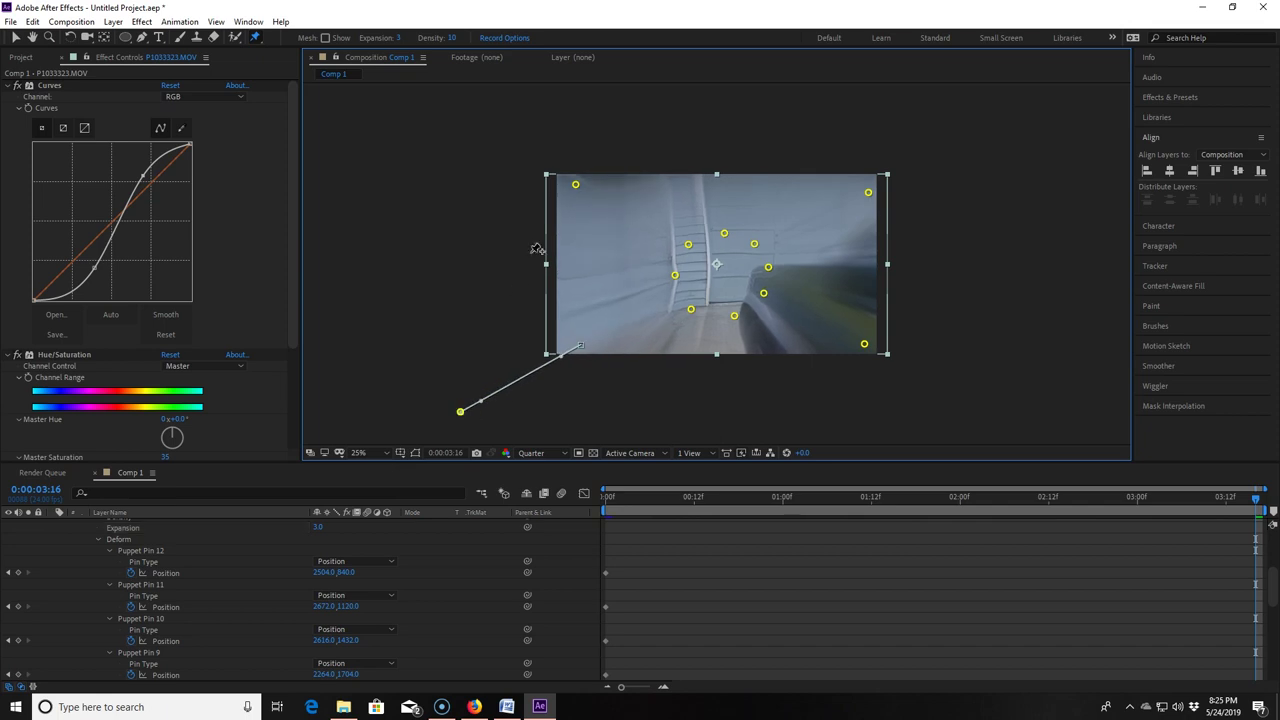
pyautogui.moveTo(575, 184); pyautogui.dragTo(380, 91)
pyautogui.moveTo(864, 344); pyautogui.dragTo(1049, 440)
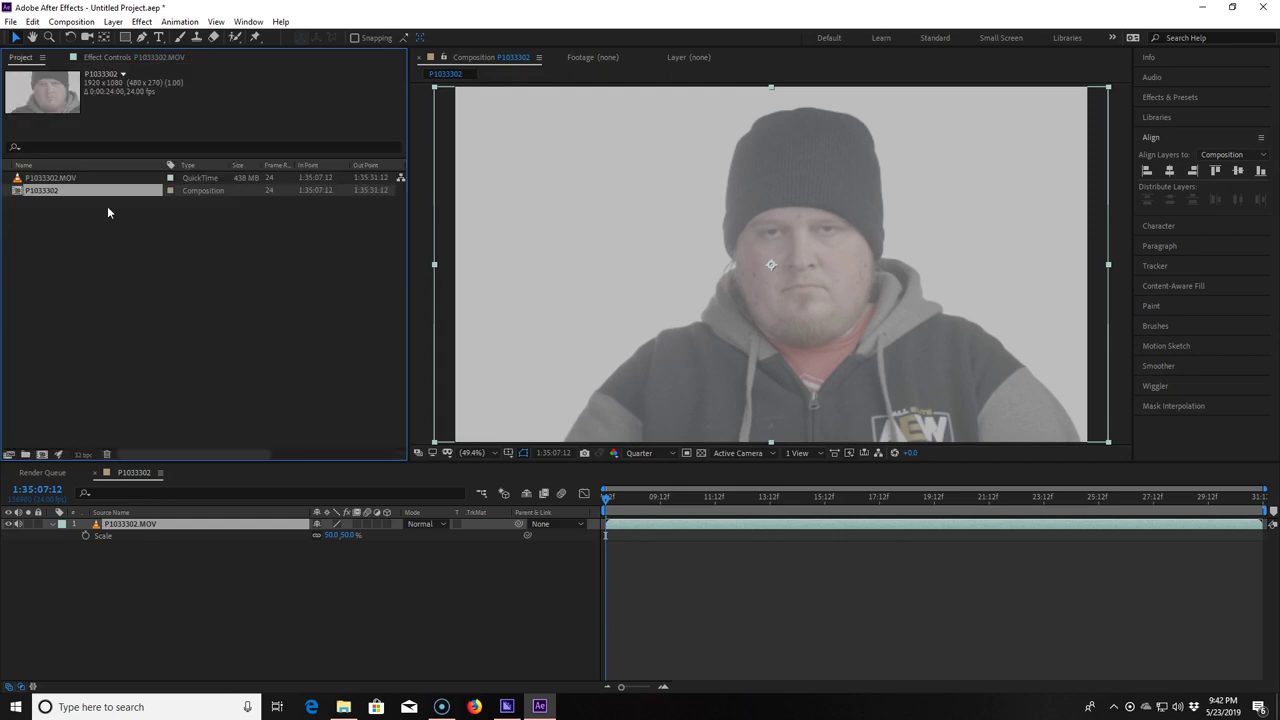
# Step: Apply uni.Chromatic Aberration to the performer clip via a 'chromatic' search and go to 1:35:09:03
pyautogui.click(213, 525)
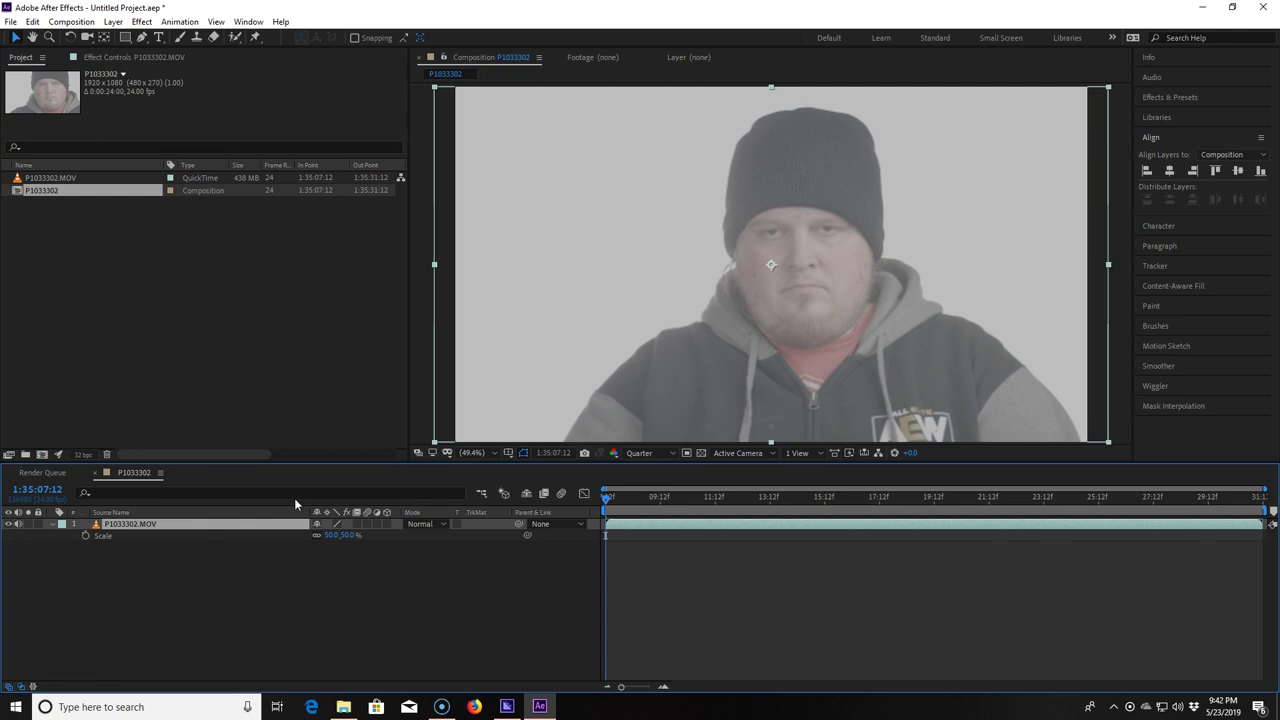
pyautogui.hotkey('ctrl', 'space')
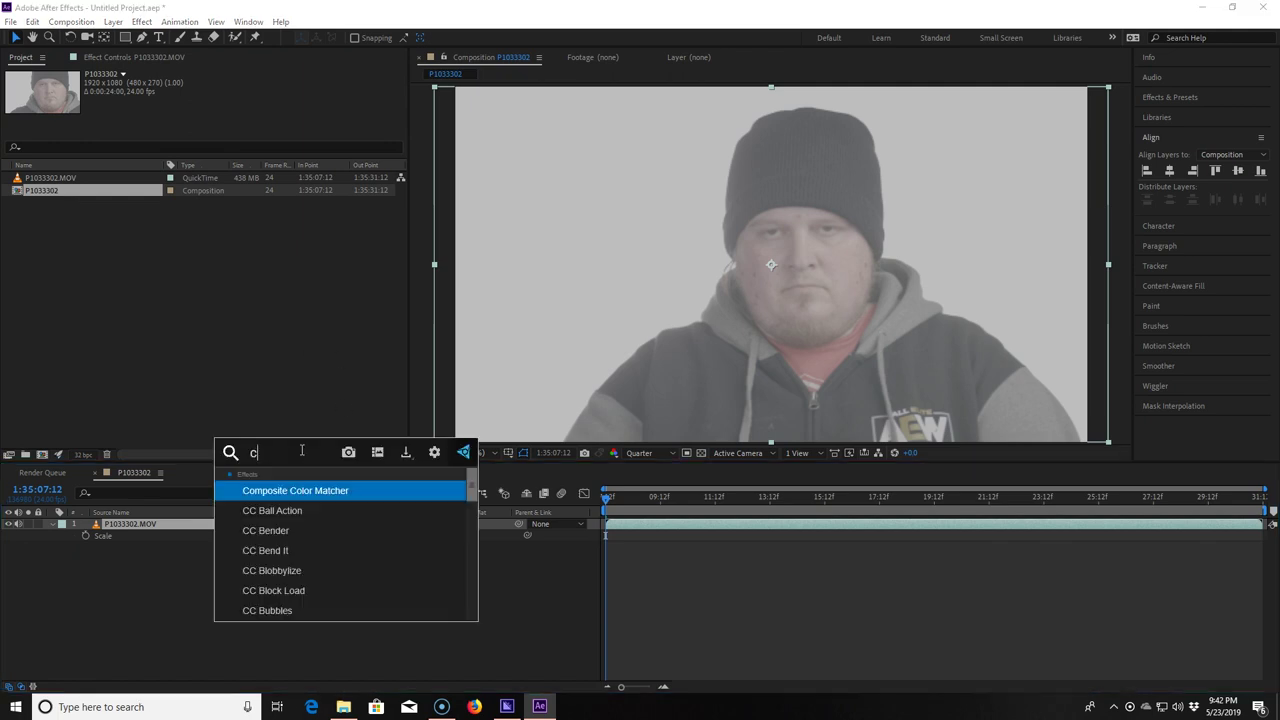
pyautogui.write('chromatic')
pyautogui.press('Return')
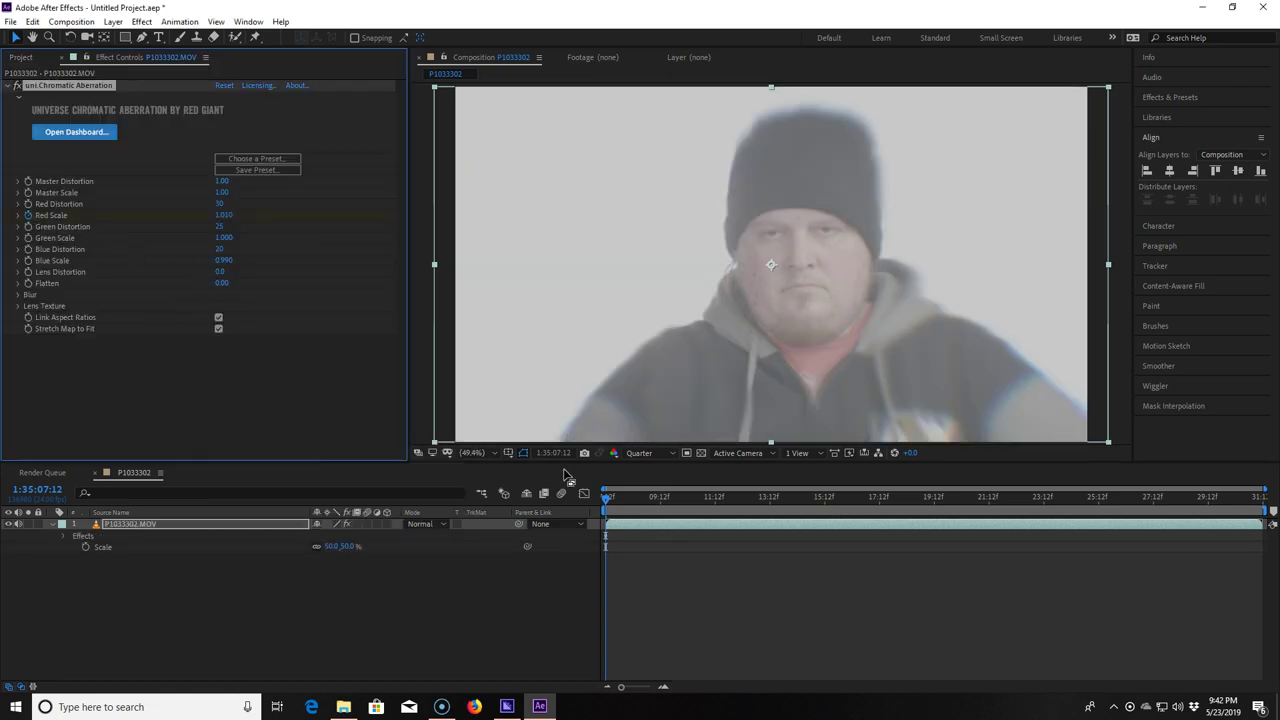
pyautogui.click(650, 502)
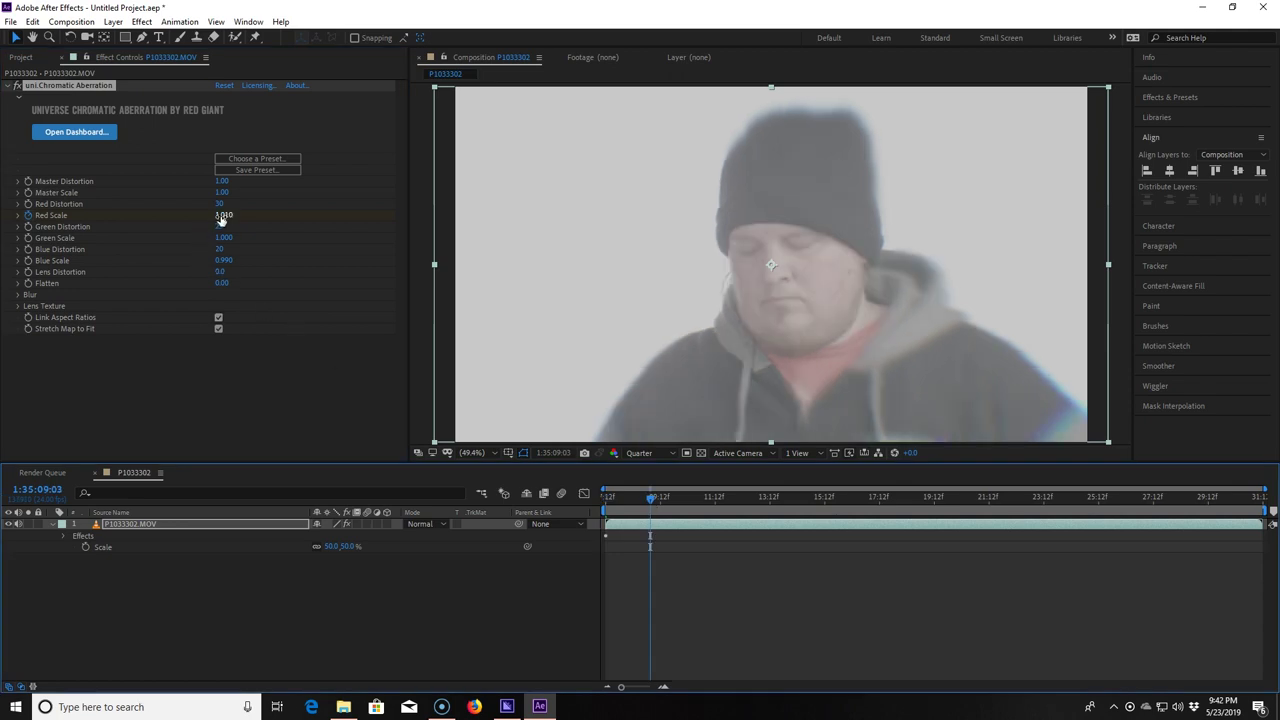
# Step: Raise Red Scale to 1.490 and pre-compose the layer as P1033302.MOV Comp 1
pyautogui.moveTo(224, 215); pyautogui.dragTo(249, 212)
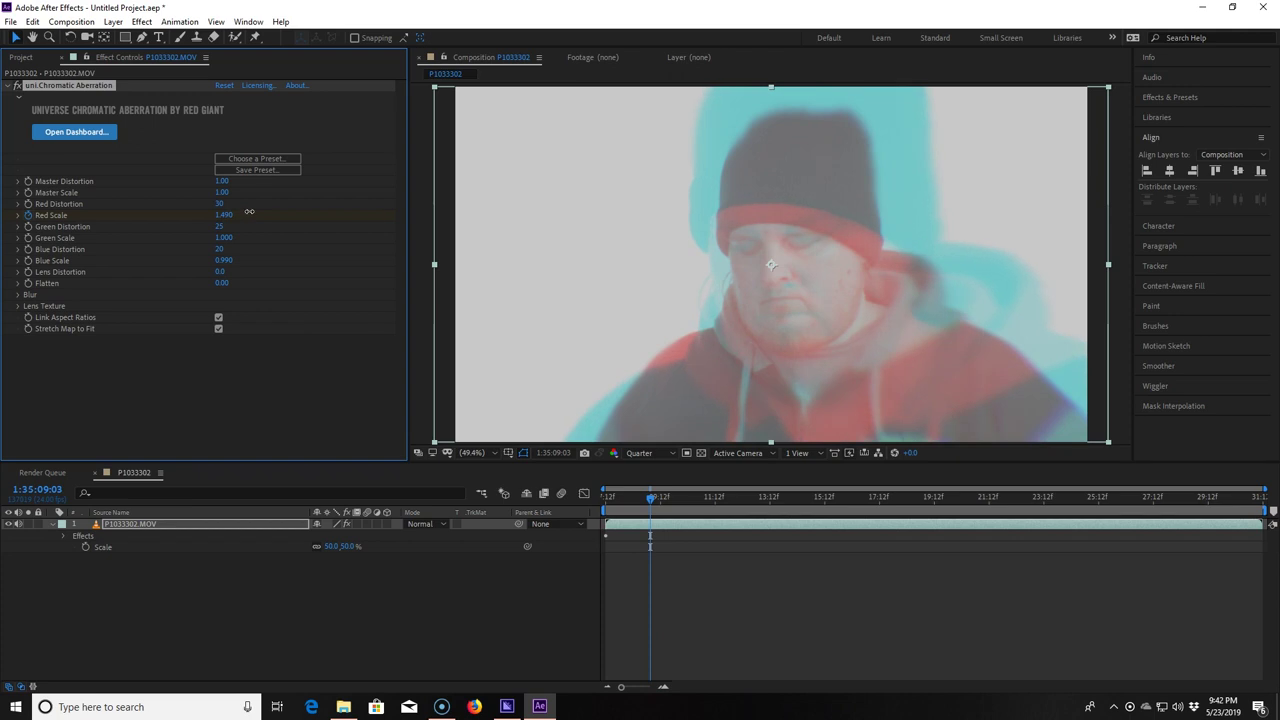
pyautogui.rightClick(165, 526)
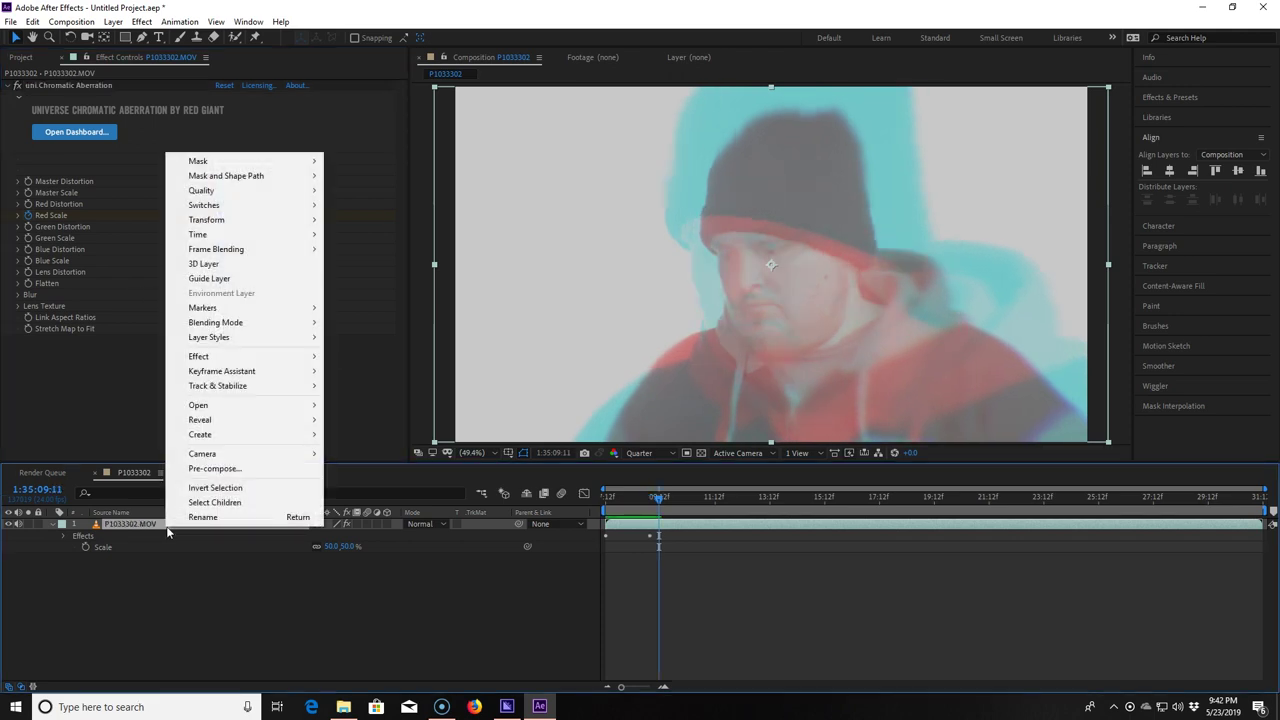
pyautogui.click(210, 469)
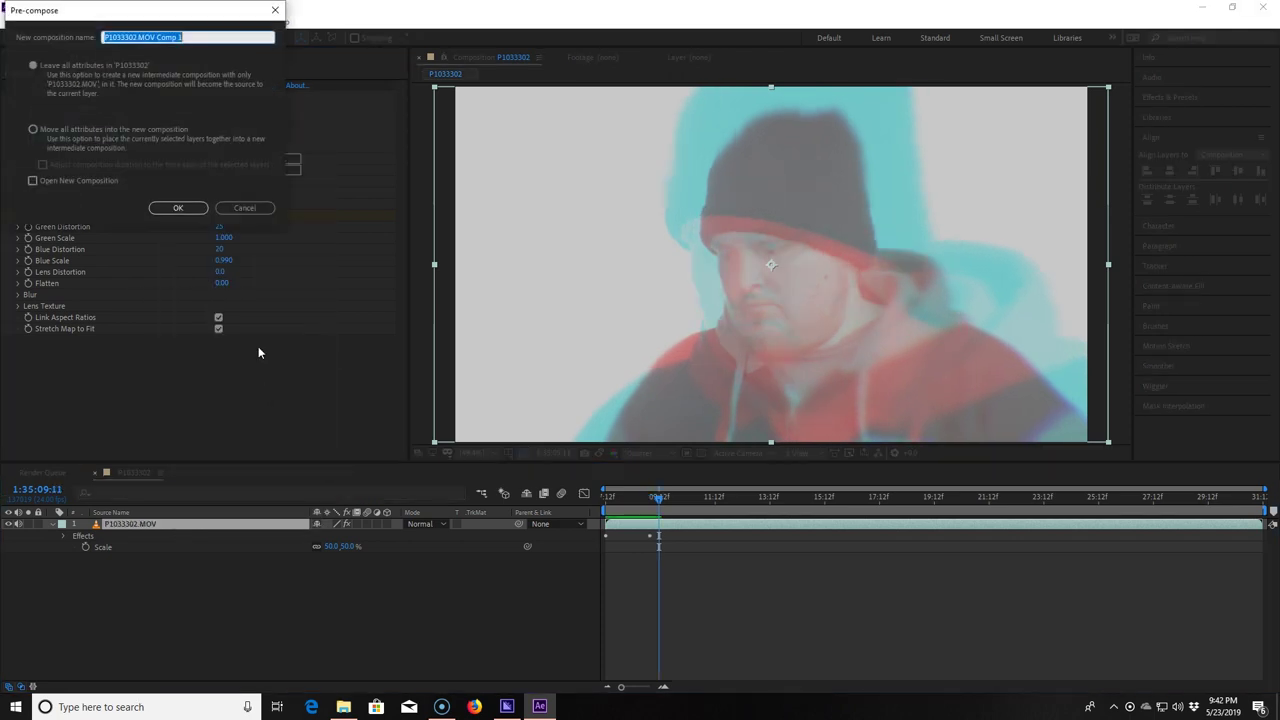
pyautogui.click(178, 209)
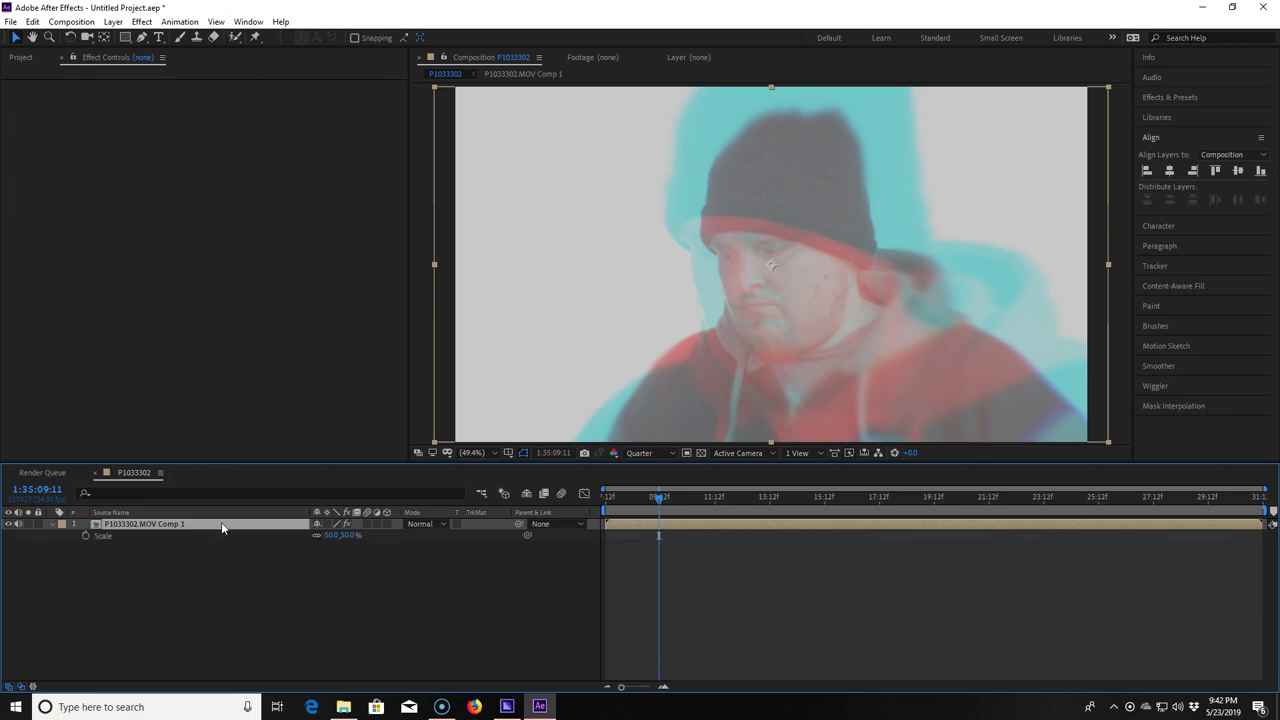
# Step: Keyframe Scale at the start and at 69% at 1:35:09:10, then preview
pyautogui.press('Home')
pyautogui.click(85, 535)
pyautogui.moveTo(608, 500); pyautogui.dragTo(661, 501)
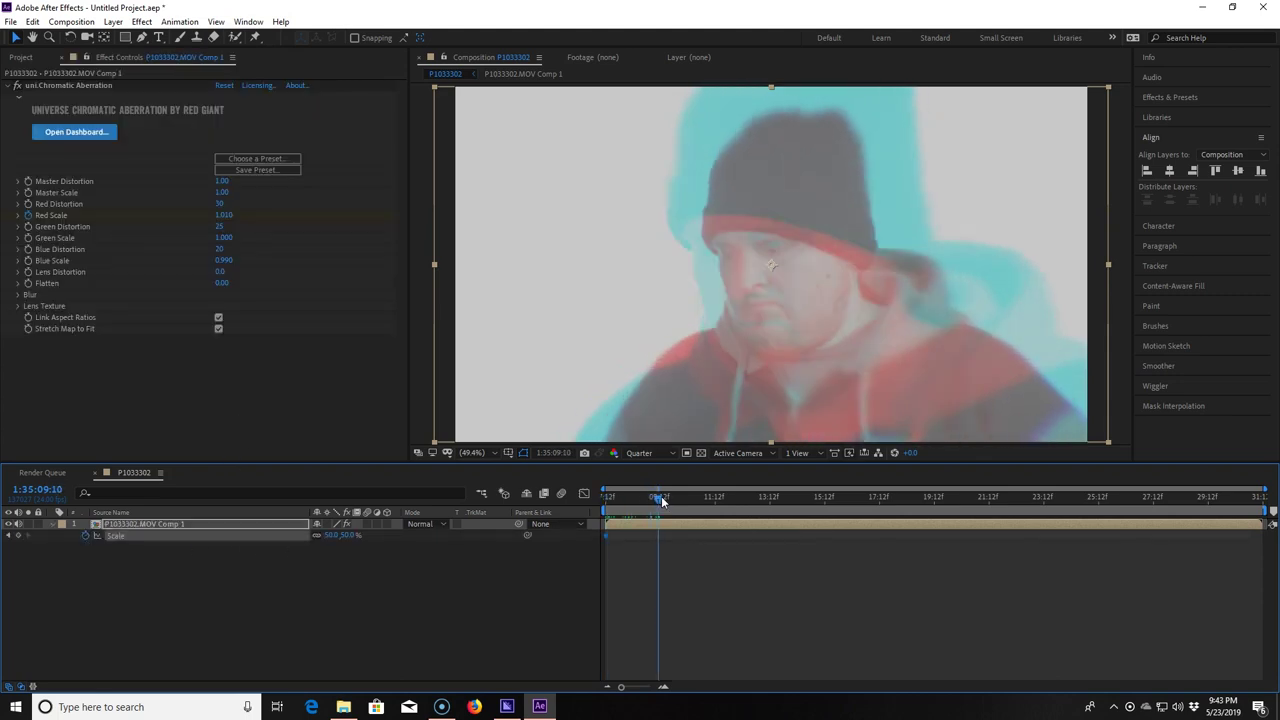
pyautogui.moveTo(333, 536); pyautogui.dragTo(624, 515)
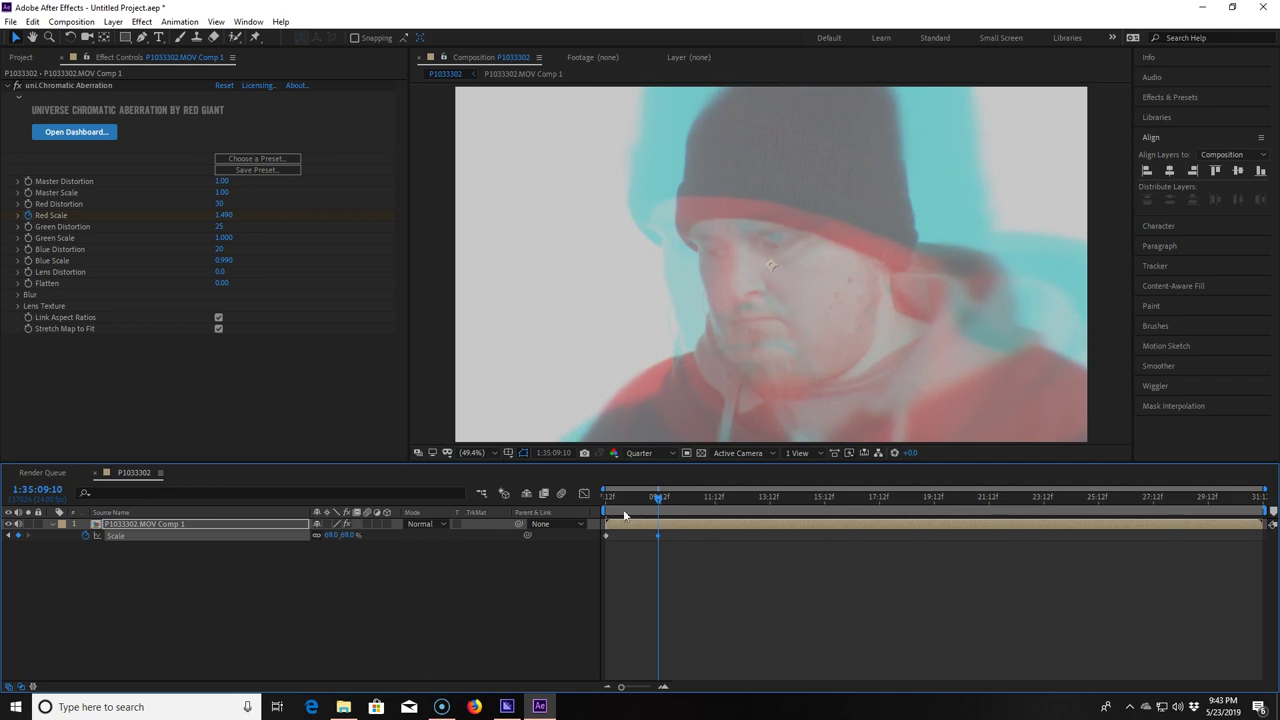
pyautogui.click(673, 533)
pyautogui.press('space')
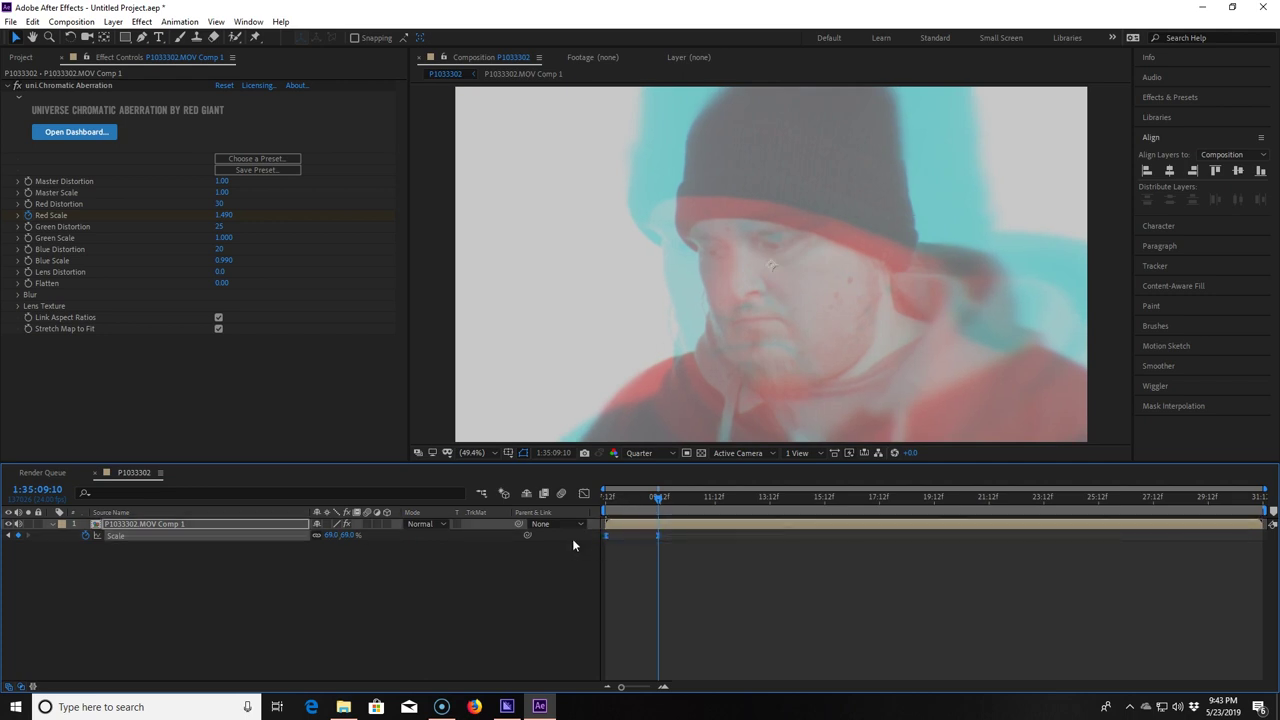
# Step: Add Curves above uni.Chromatic Aberration and bend it into a contrast S-curve
pyautogui.click(183, 392)
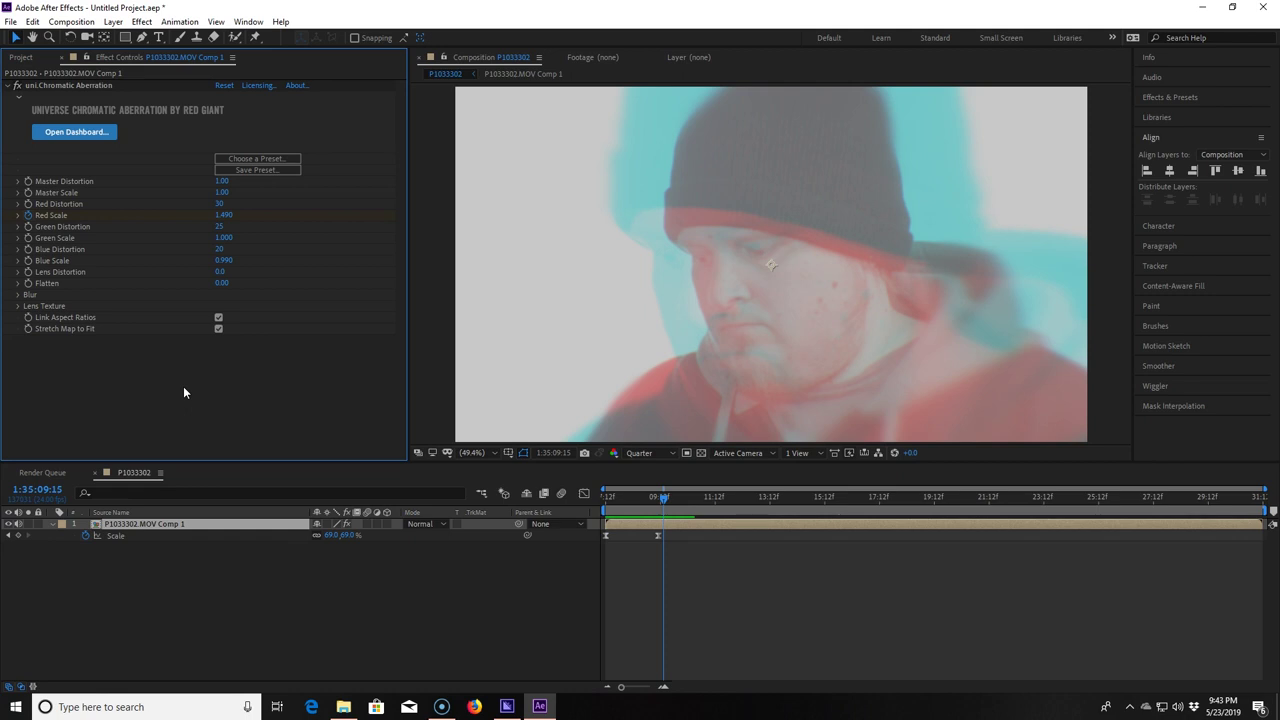
pyautogui.hotkey('ctrl', 'space')
pyautogui.write('curve')
pyautogui.press('Return')
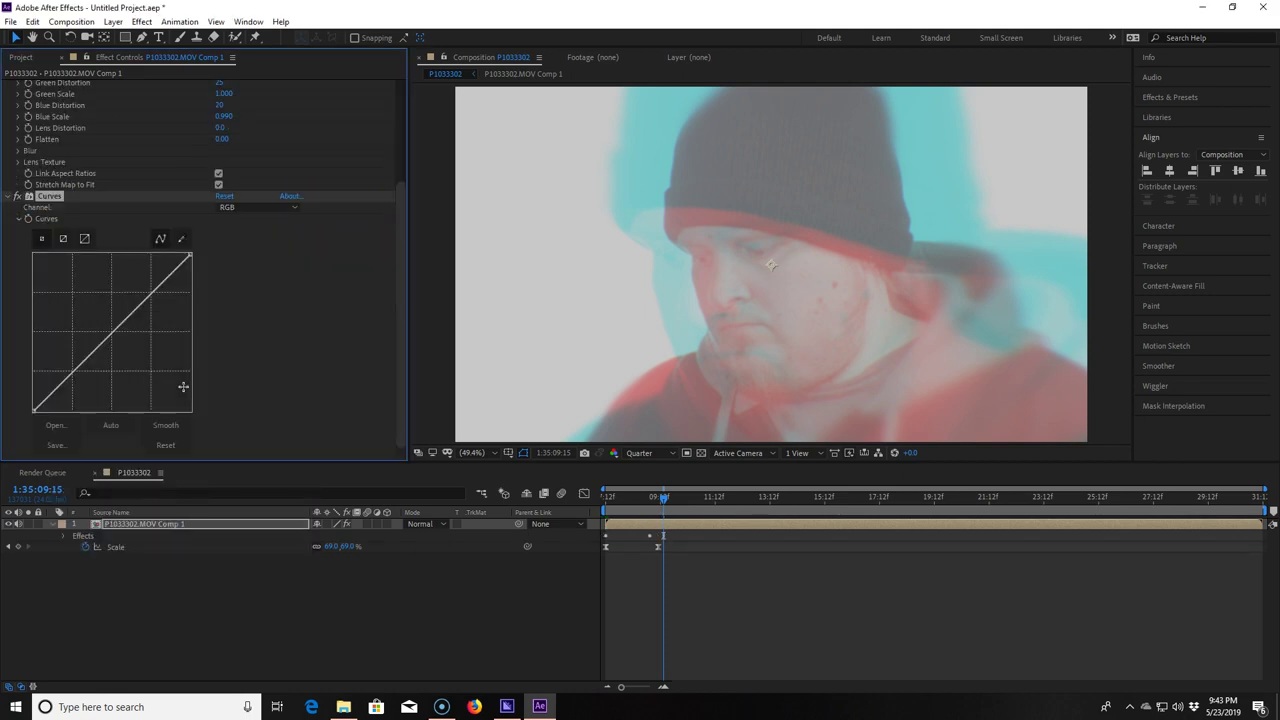
pyautogui.moveTo(390, 310); pyautogui.dragTo(396, 193)
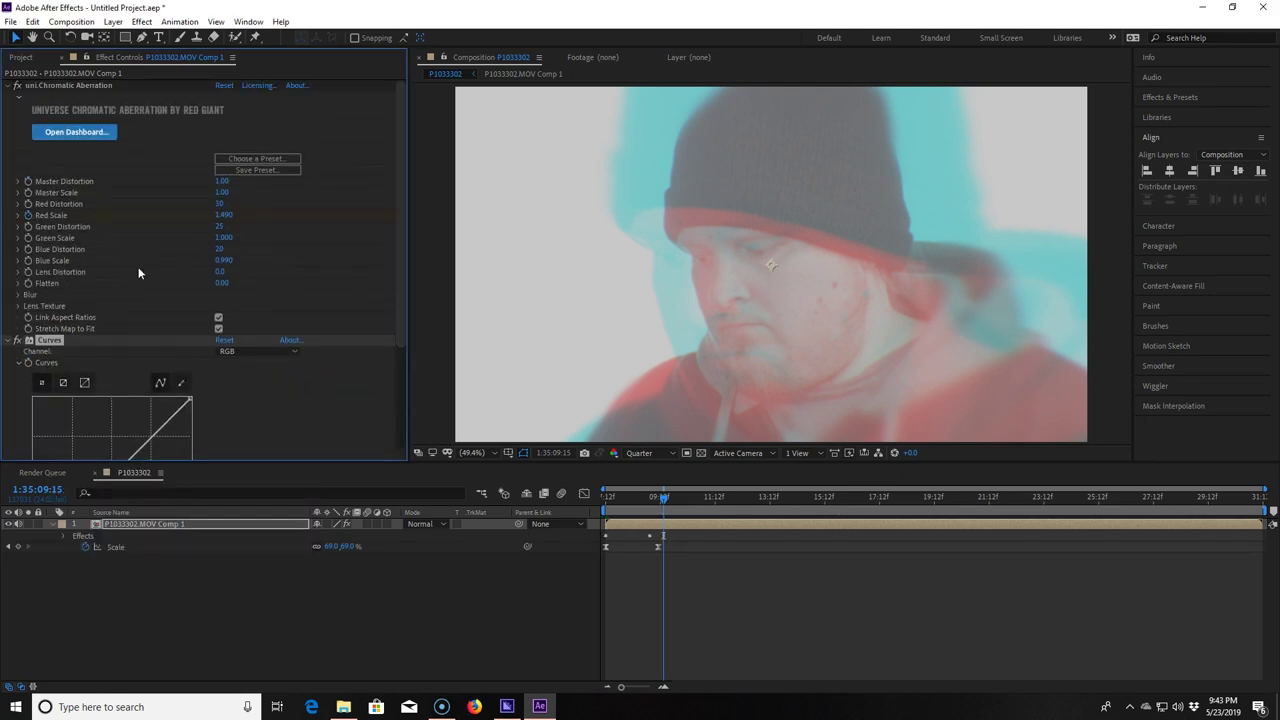
pyautogui.moveTo(48, 343); pyautogui.dragTo(104, 83)
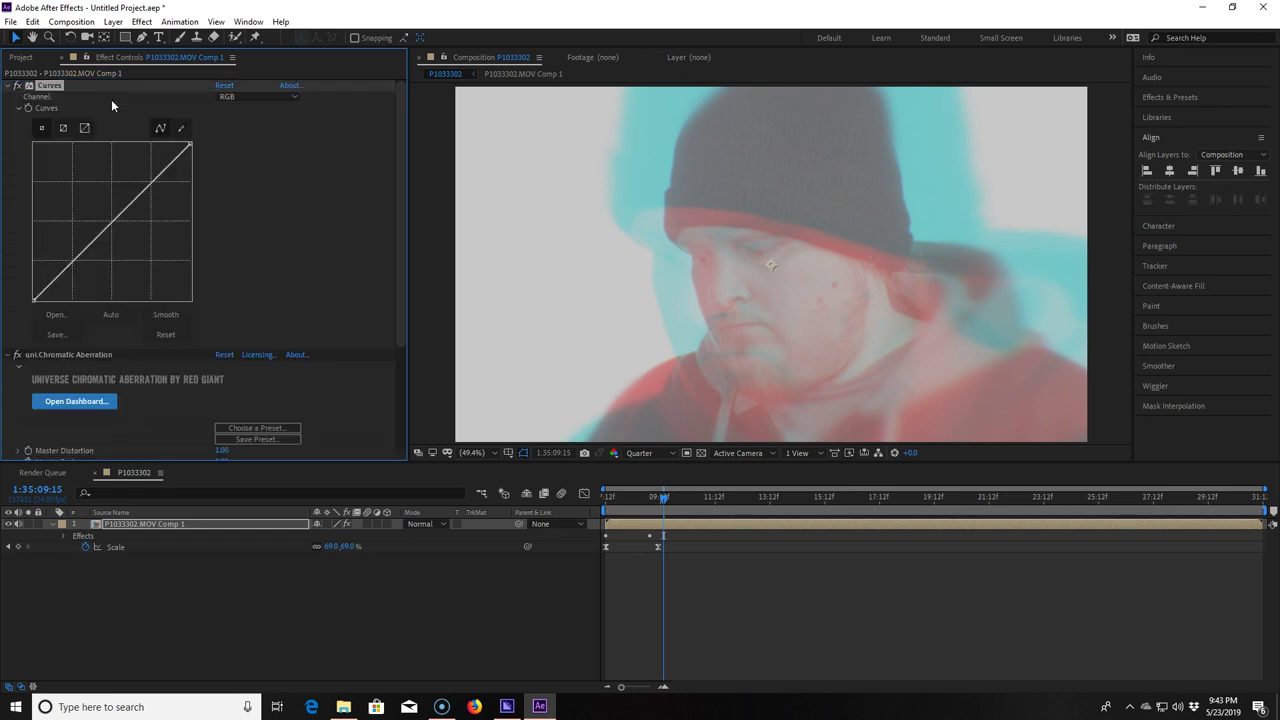
pyautogui.moveTo(74, 262); pyautogui.dragTo(88, 272)
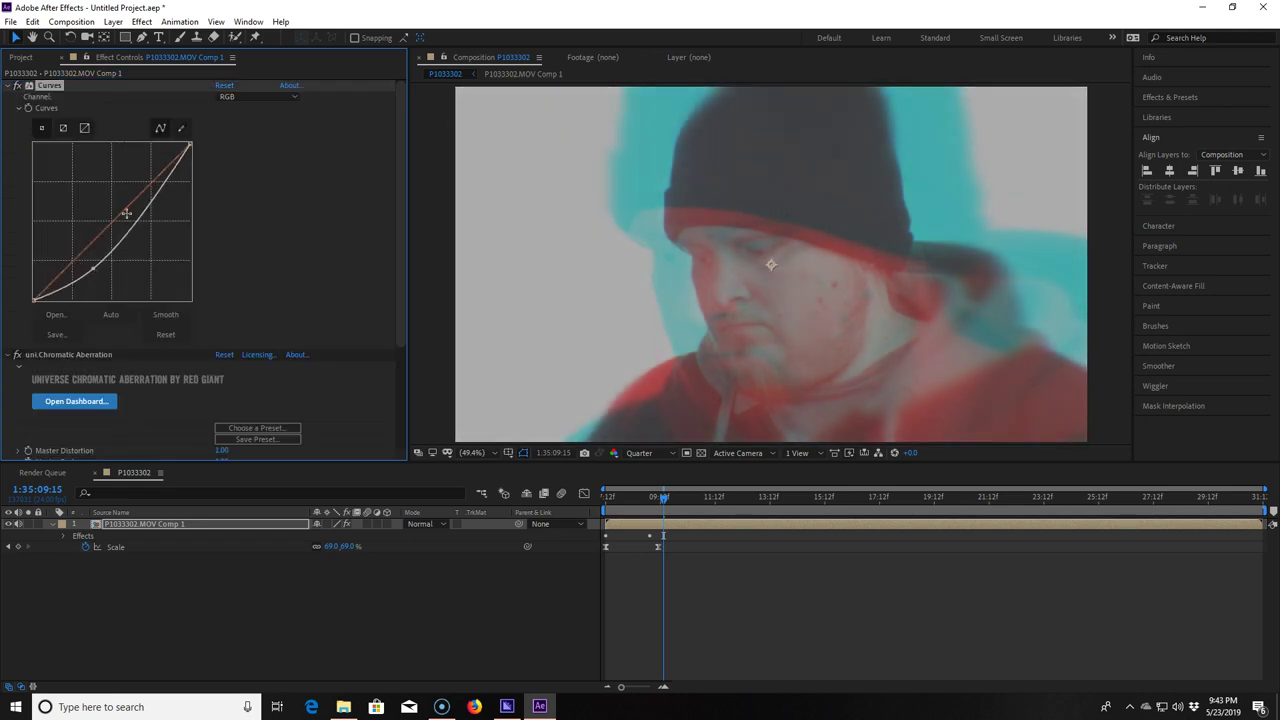
pyautogui.moveTo(161, 189); pyautogui.dragTo(155, 186)
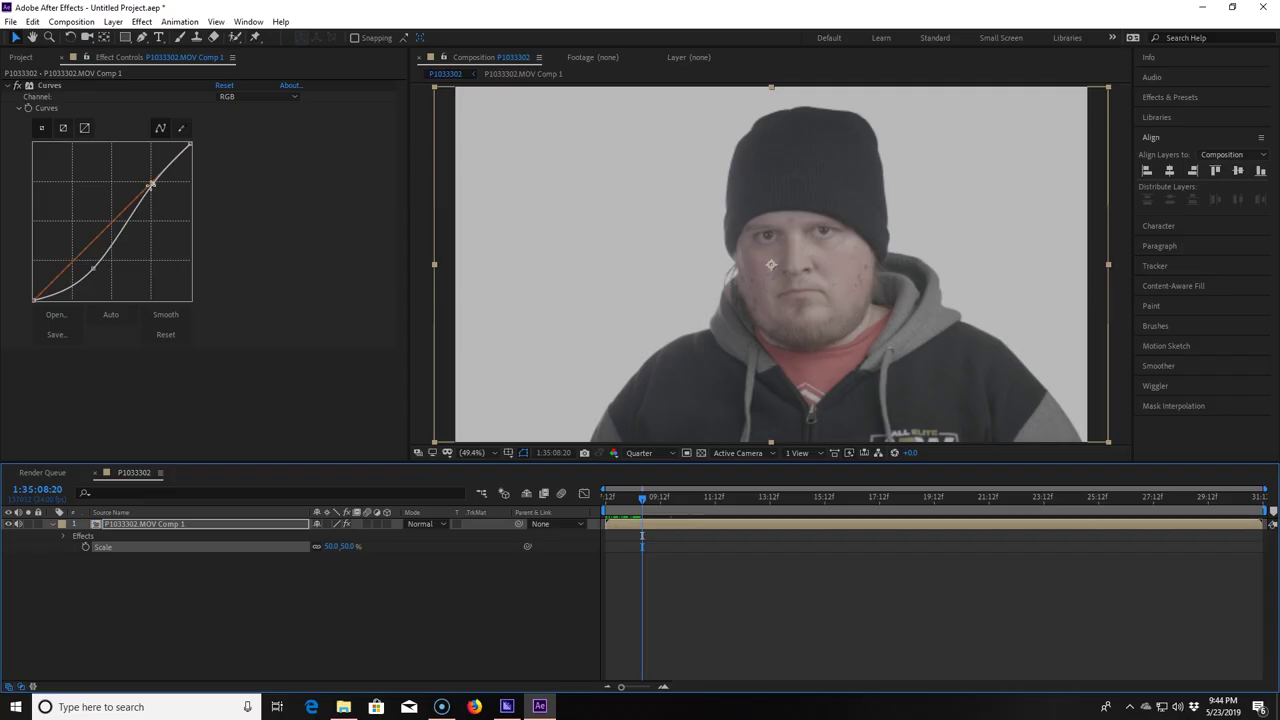
# Step: Adjust the curve's upper point and add Hue/Saturation with Master Saturation raised to 34
pyautogui.moveTo(152, 194); pyautogui.dragTo(148, 185)
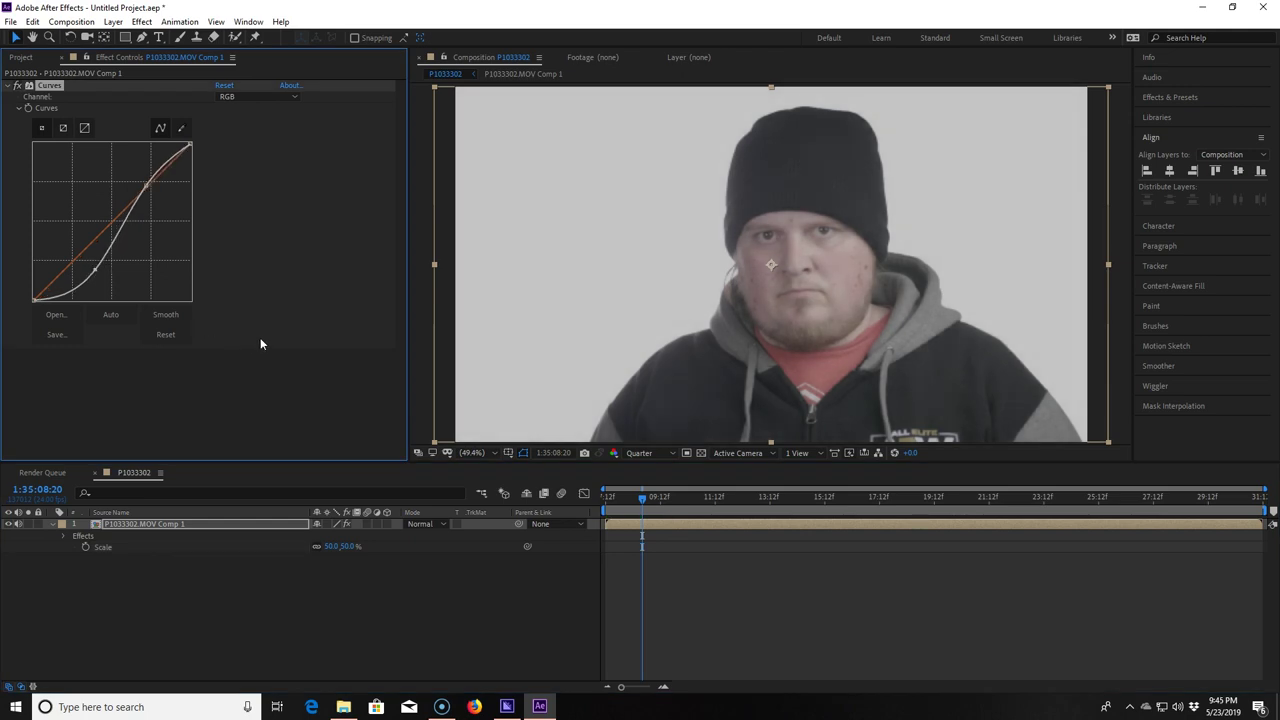
pyautogui.hotkey('ctrl', 'space')
pyautogui.write('satur')
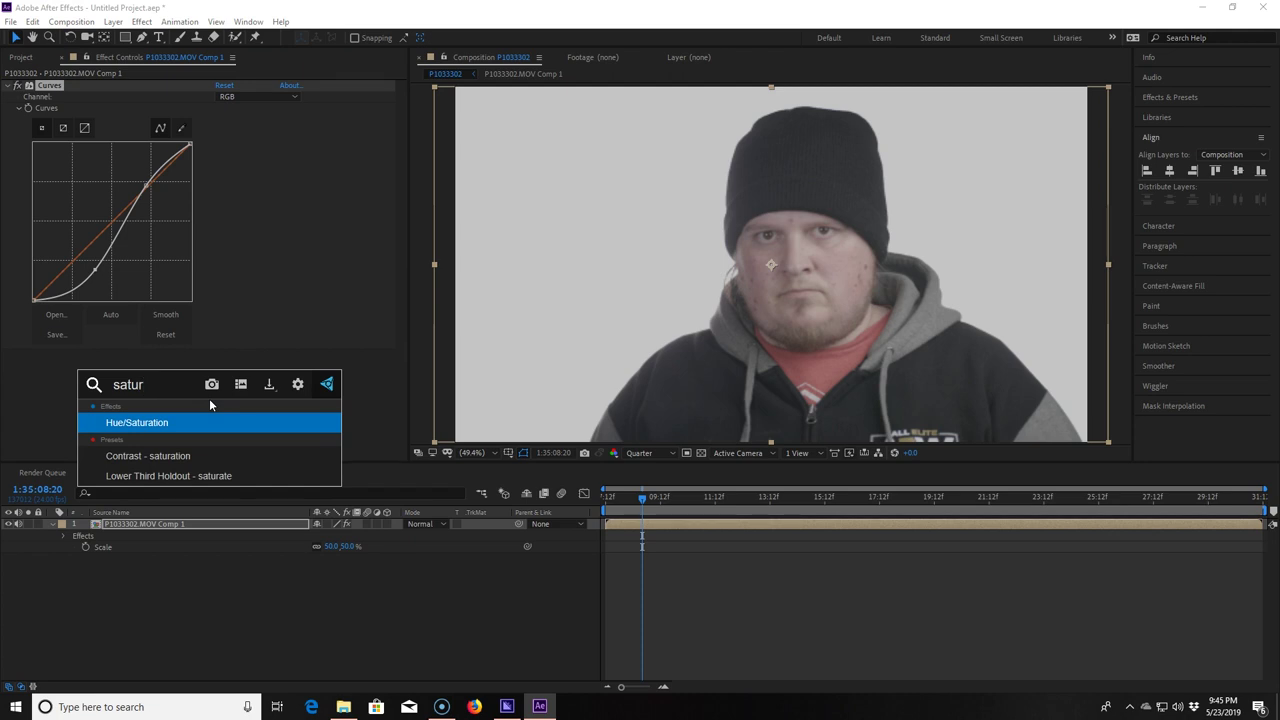
pyautogui.press('Return')
pyautogui.moveTo(209, 413); pyautogui.dragTo(216, 416)
pyautogui.moveTo(408, 400); pyautogui.dragTo(300, 400)
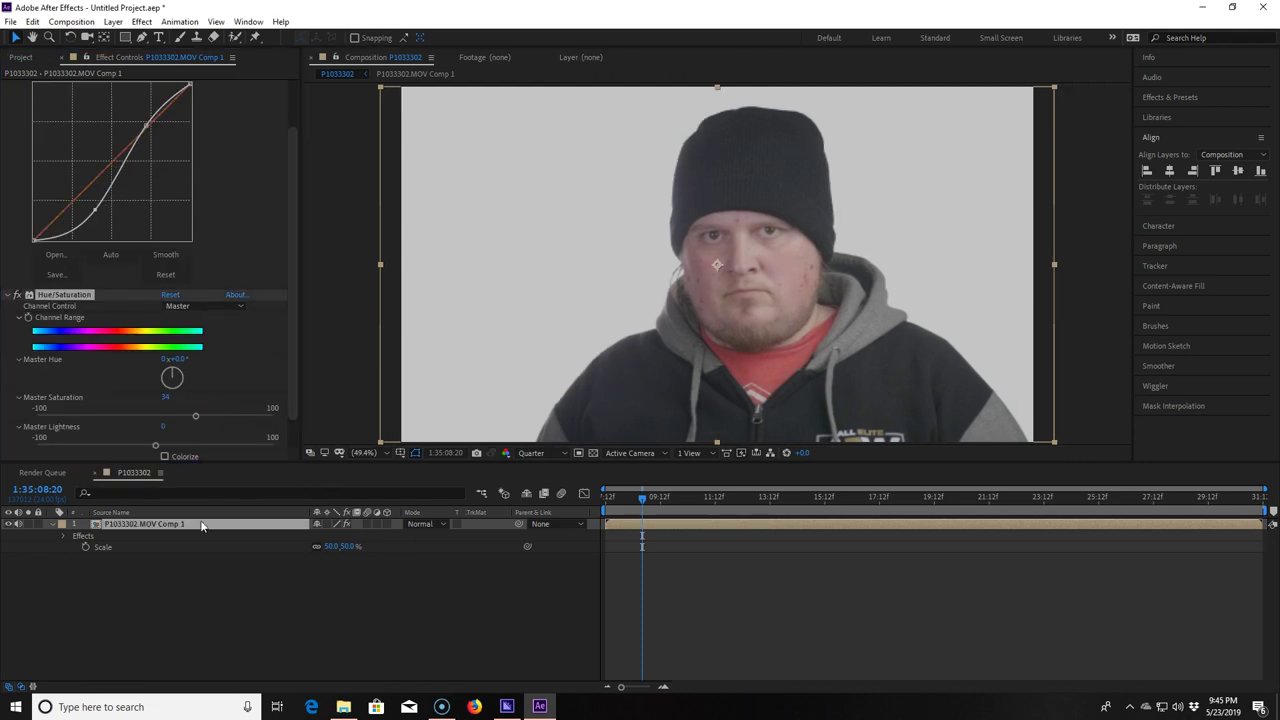
# Step: Duplicate the clip layer, hide the top copy, and delete the lower copy's Curves
pyautogui.click(203, 530)
pyautogui.hotkey('ctrl', 'd')
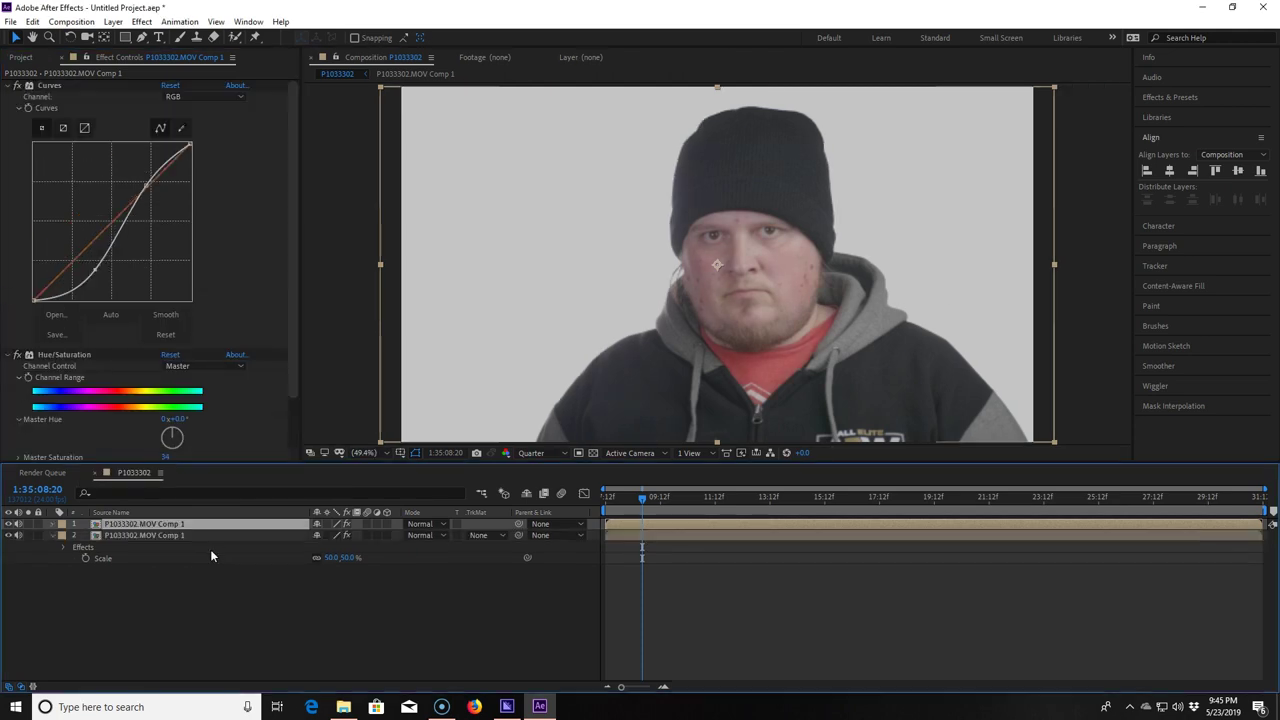
pyautogui.click(8, 523)
pyautogui.click(140, 535)
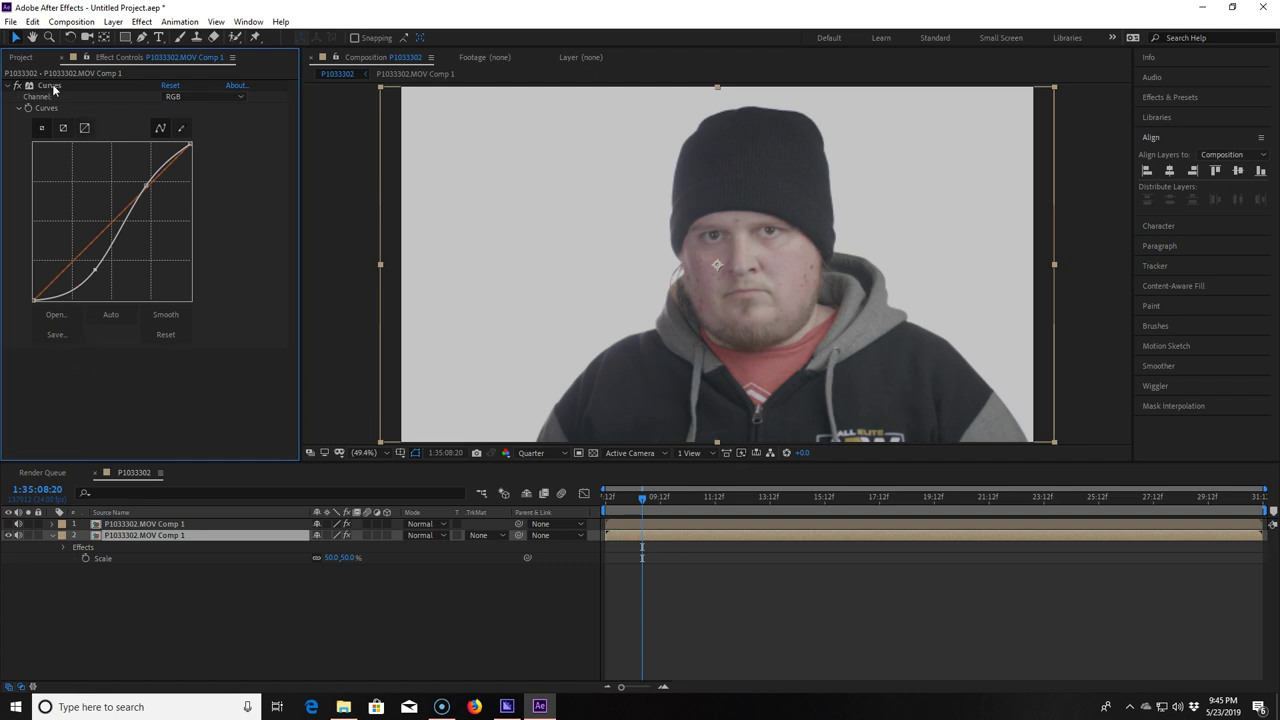
pyautogui.click(55, 88)
pyautogui.press('Delete')
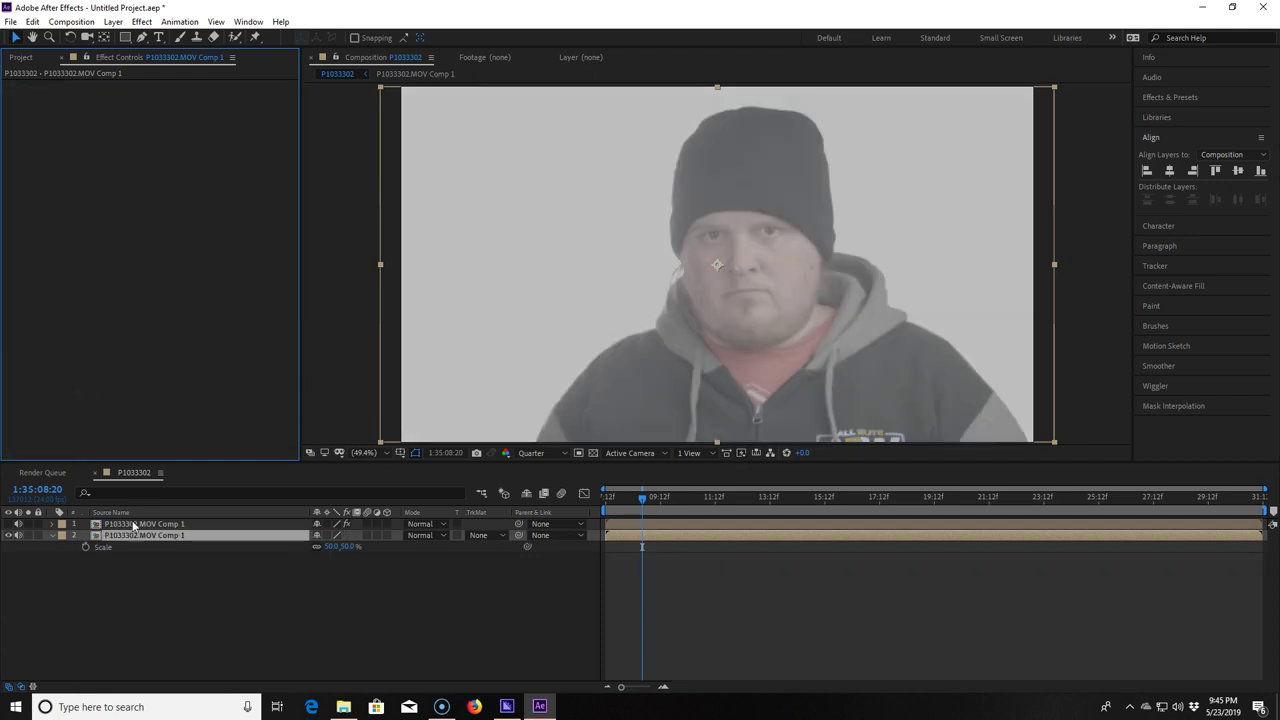
pyautogui.hotkey('ctrl', 'space')
# Step: Apply a fresh Curves to the lower copy and bend its Red channel to push red
pyautogui.write('curves')
pyautogui.press('Return')
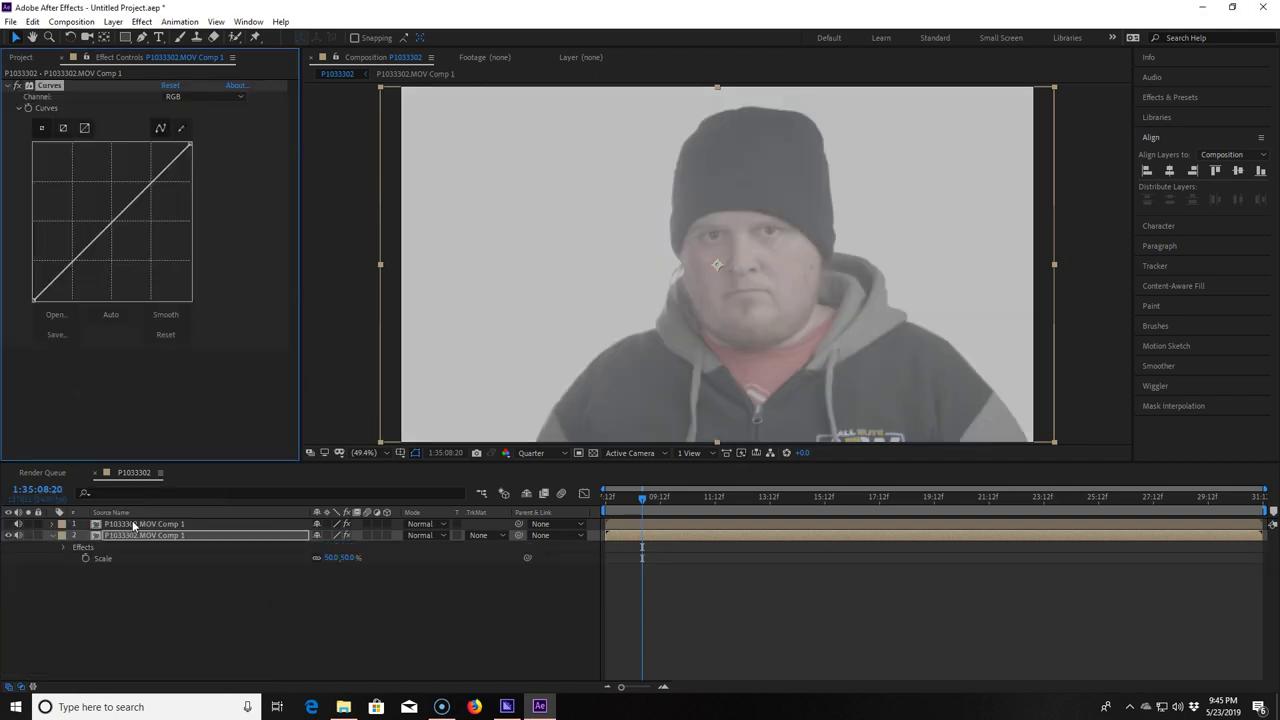
pyautogui.click(228, 98)
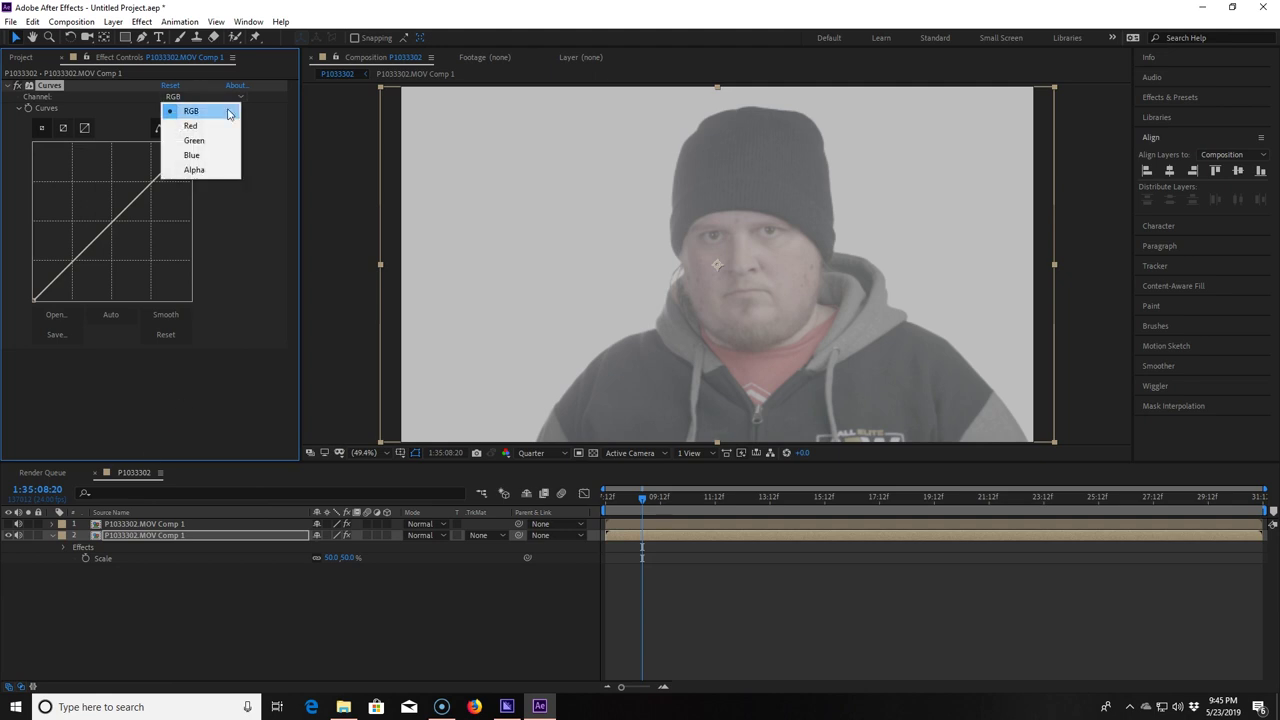
pyautogui.click(223, 122)
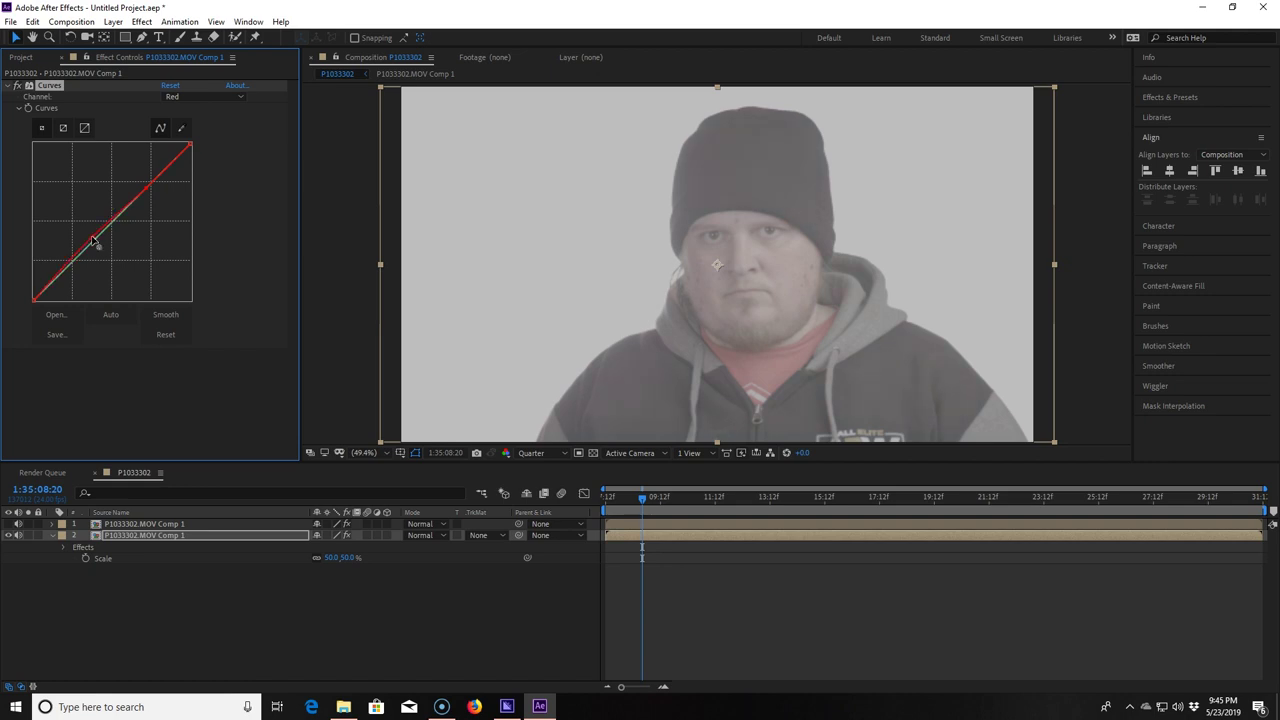
pyautogui.moveTo(93, 241); pyautogui.dragTo(63, 213)
# Step: Bow the Green curve down, then switch the Curves channel to Blue
pyautogui.click(210, 97)
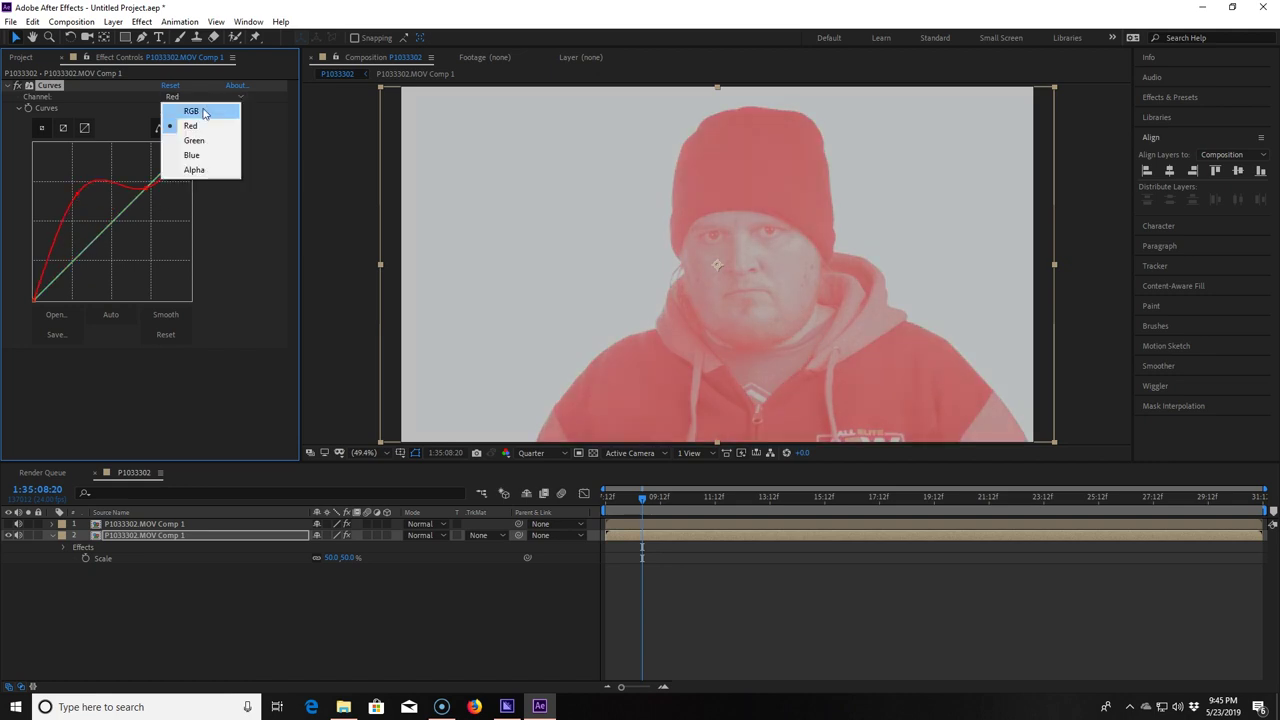
pyautogui.click(198, 139)
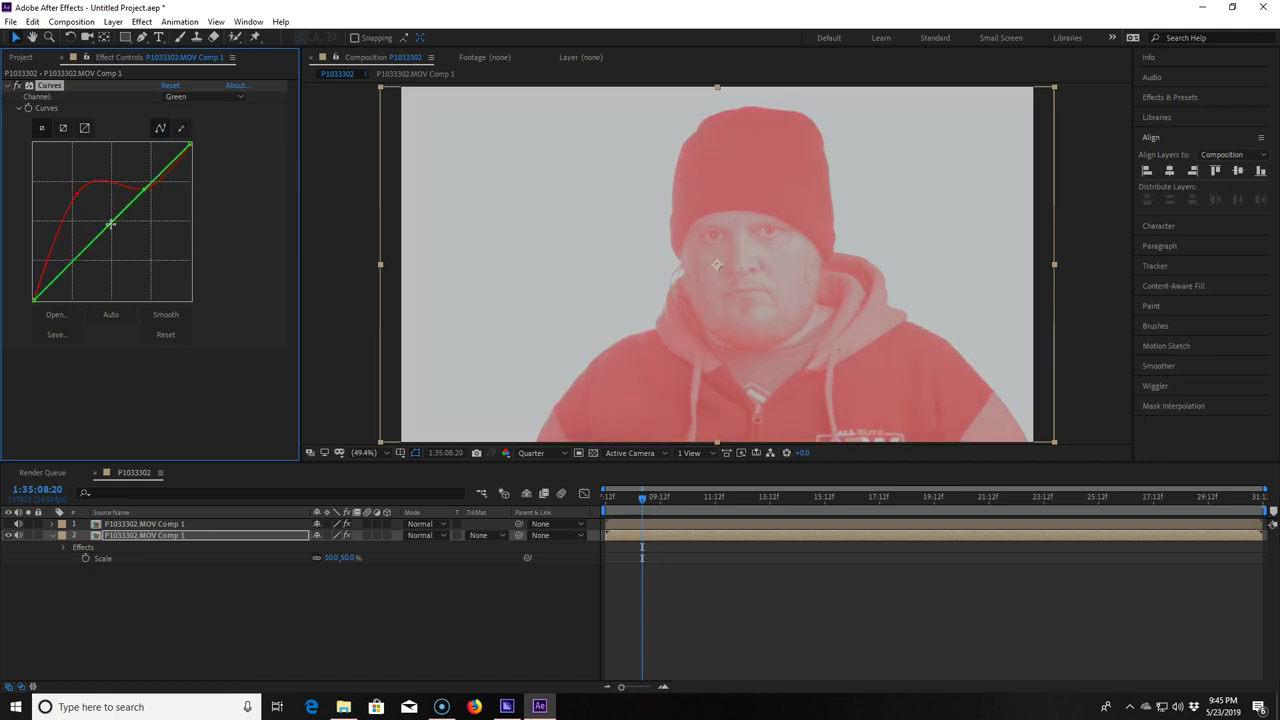
pyautogui.moveTo(97, 240); pyautogui.dragTo(107, 265)
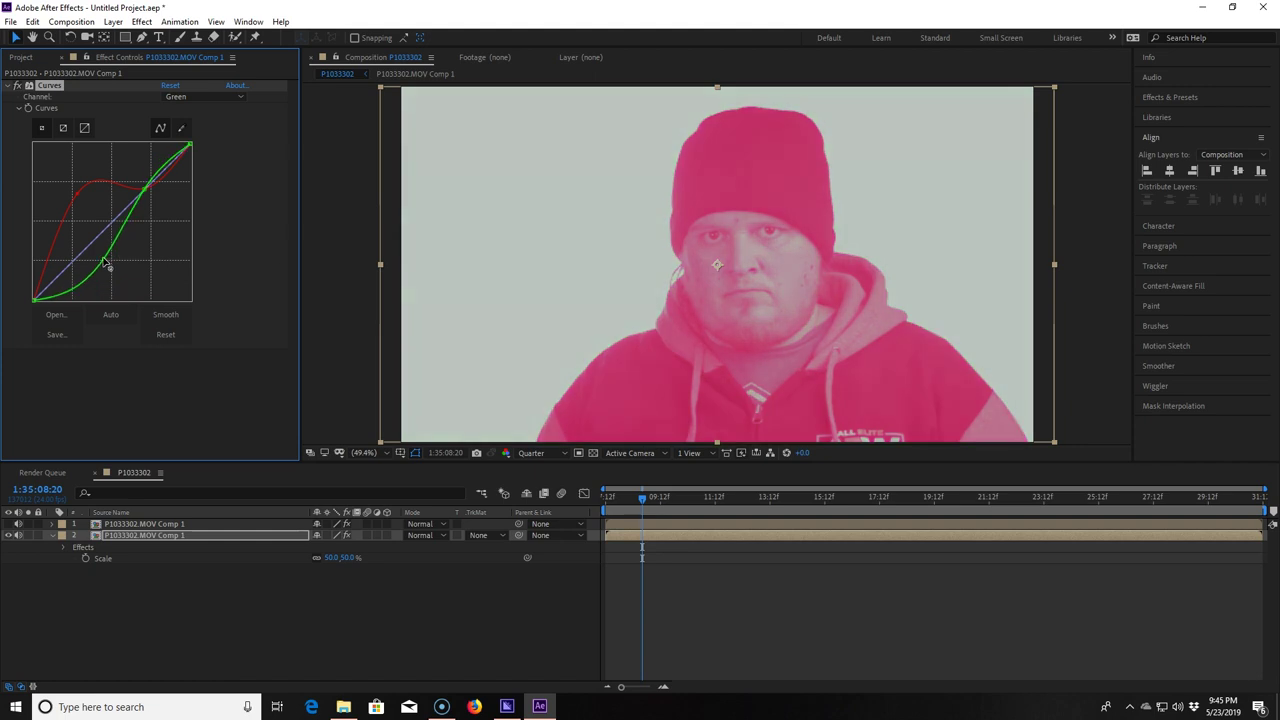
pyautogui.click(212, 97)
pyautogui.click(198, 155)
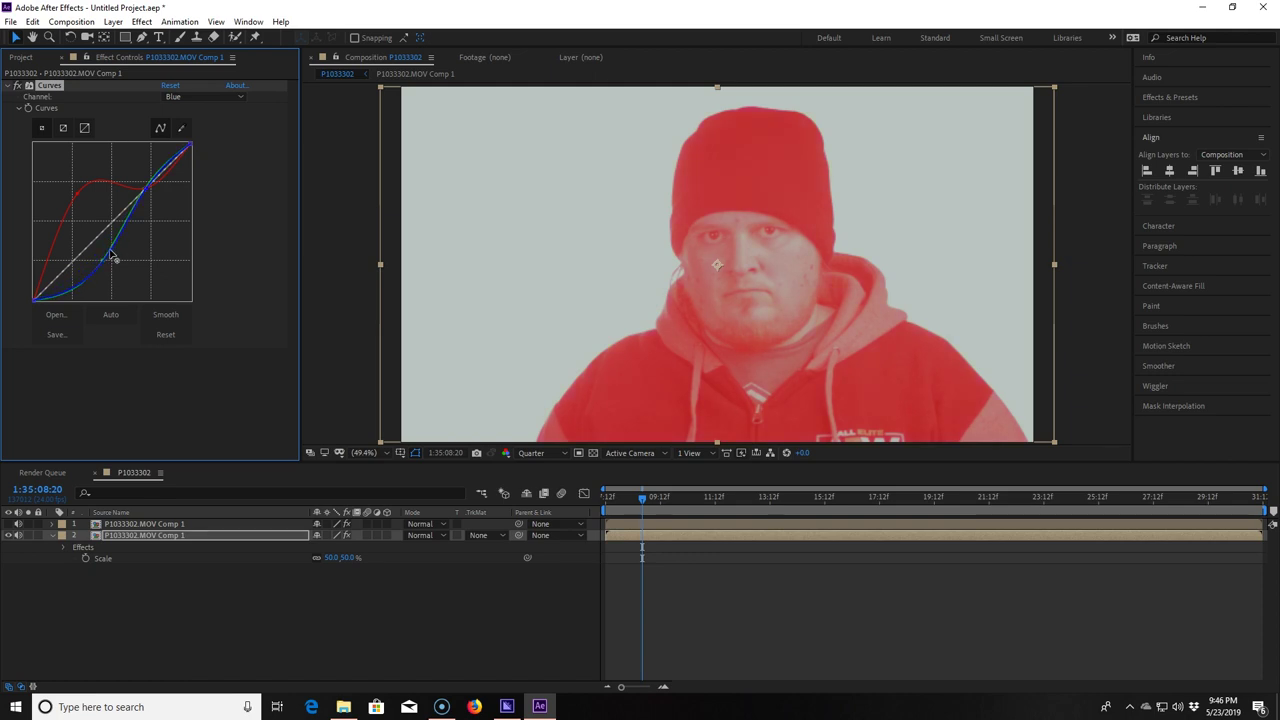
# Step: Set the lower copy to Luma Matte and keyframe its Scale from 50% to 64% at 1:35:10:15
pyautogui.click(476, 536)
pyautogui.click(479, 598)
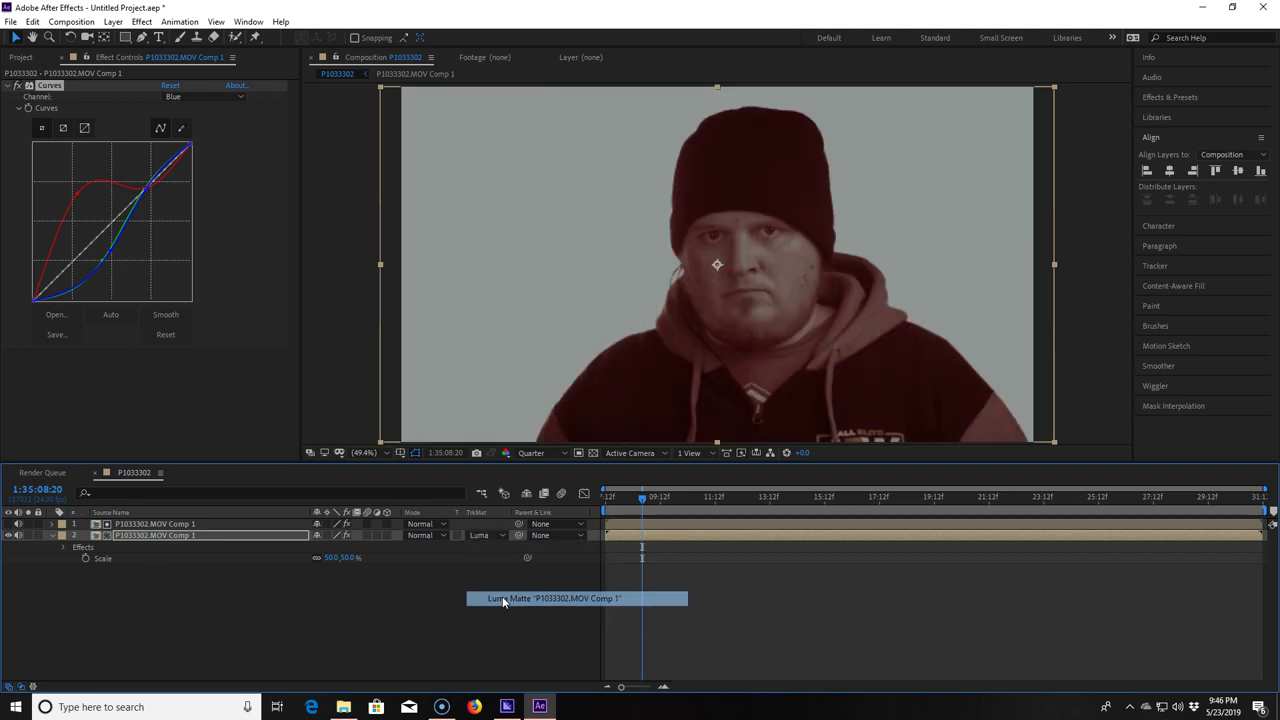
pyautogui.press('Home')
pyautogui.press('s')
pyautogui.click(86, 546)
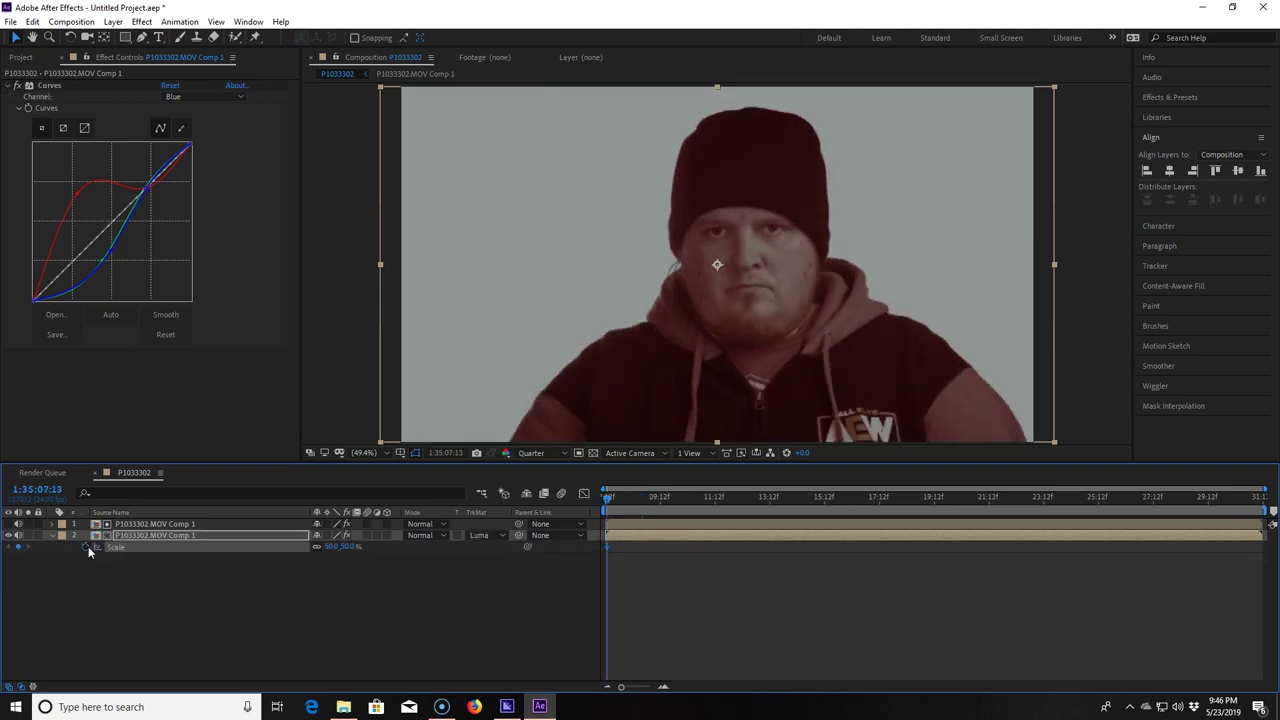
pyautogui.moveTo(609, 507); pyautogui.dragTo(691, 497)
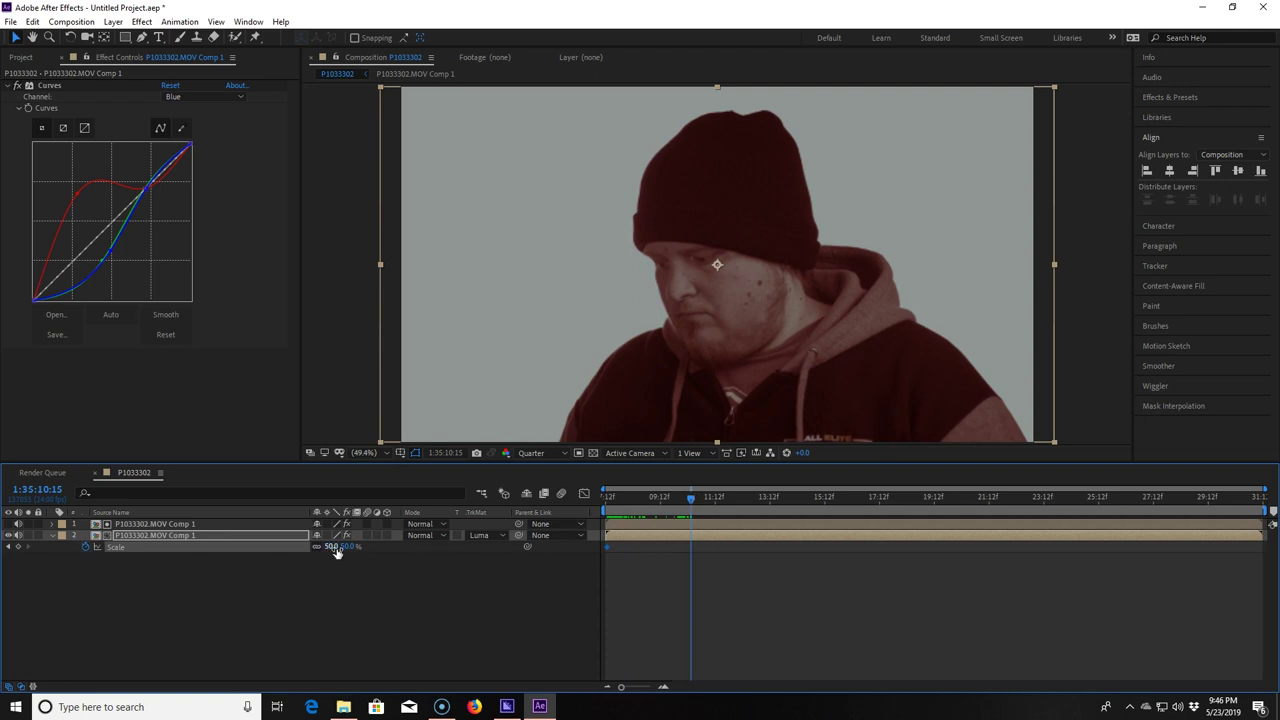
pyautogui.moveTo(333, 548); pyautogui.dragTo(340, 547)
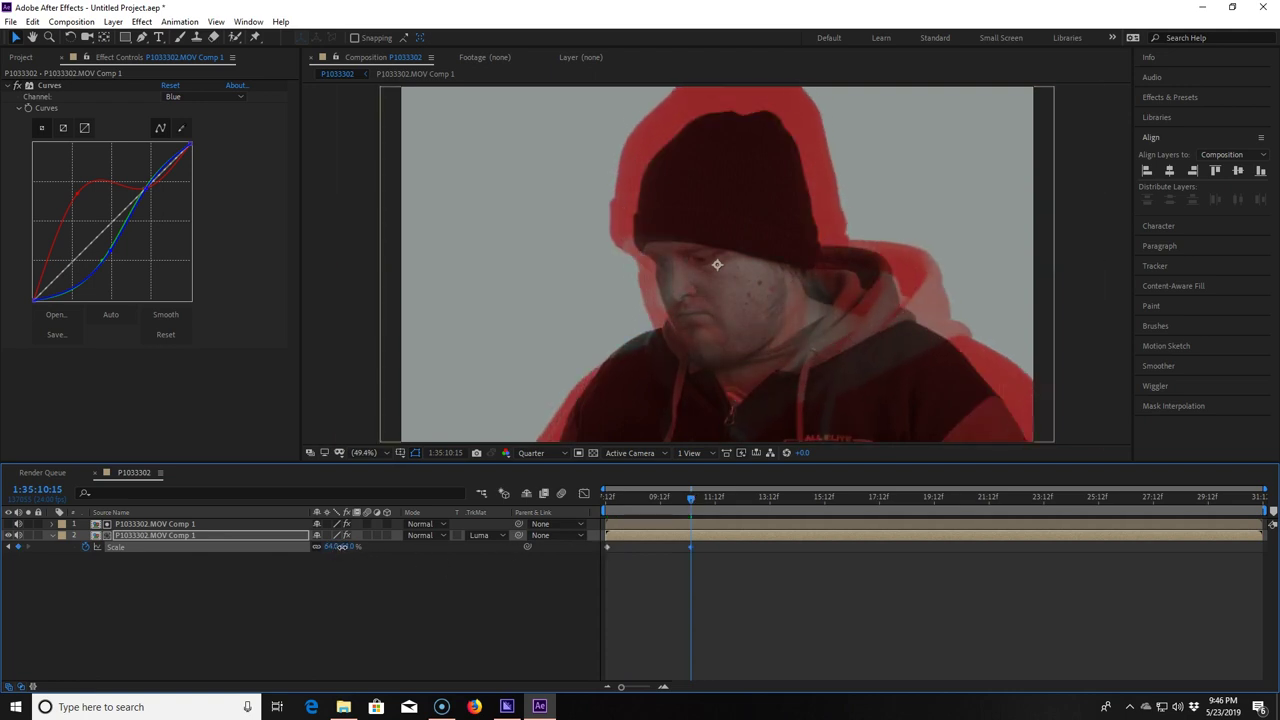
# Step: Select the top copy and switch its Curves channel to Red
pyautogui.click(203, 524)
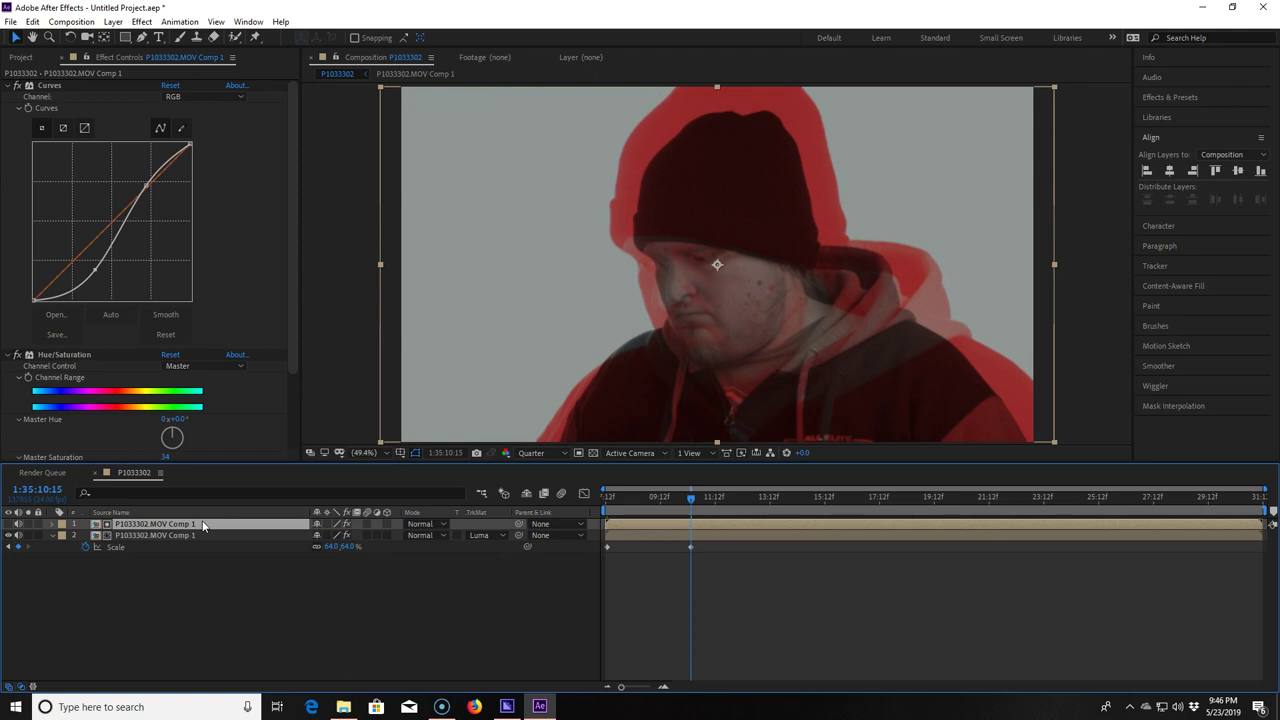
pyautogui.click(178, 96)
pyautogui.click(187, 124)
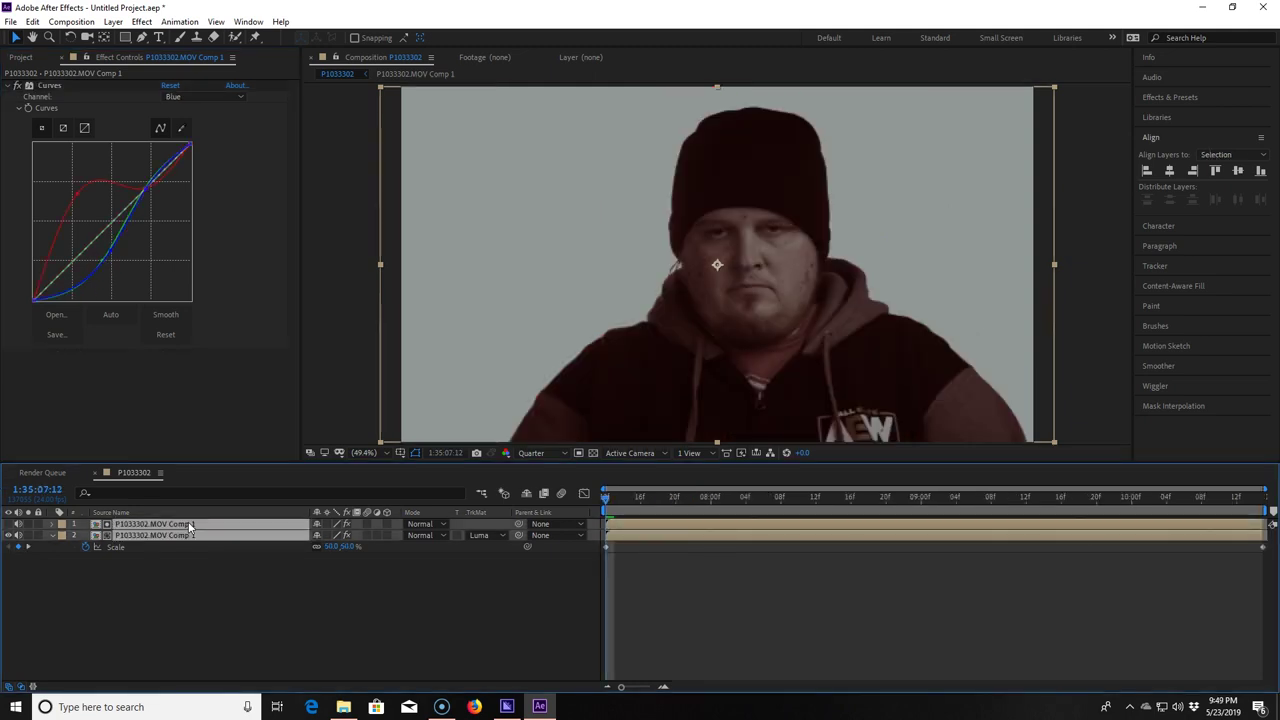
# Step: Pre-compose the selected layers into a new 'main comp'
pyautogui.rightClick(190, 522)
pyautogui.click(244, 460)
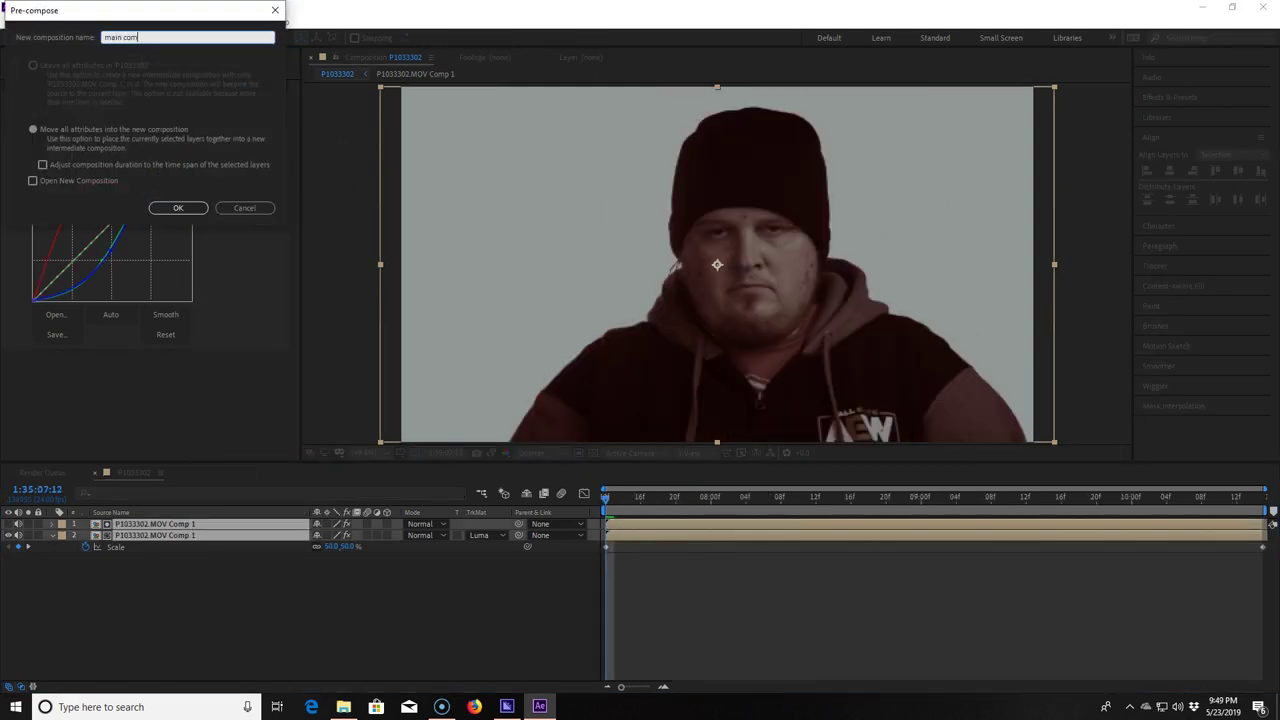
pyautogui.press('Return')
# Step: Apply Levels with Output White raised to brighten, then search FX Console for 'exposure'
pyautogui.hotkey('ctrl', 'space')
pyautogui.write('level')
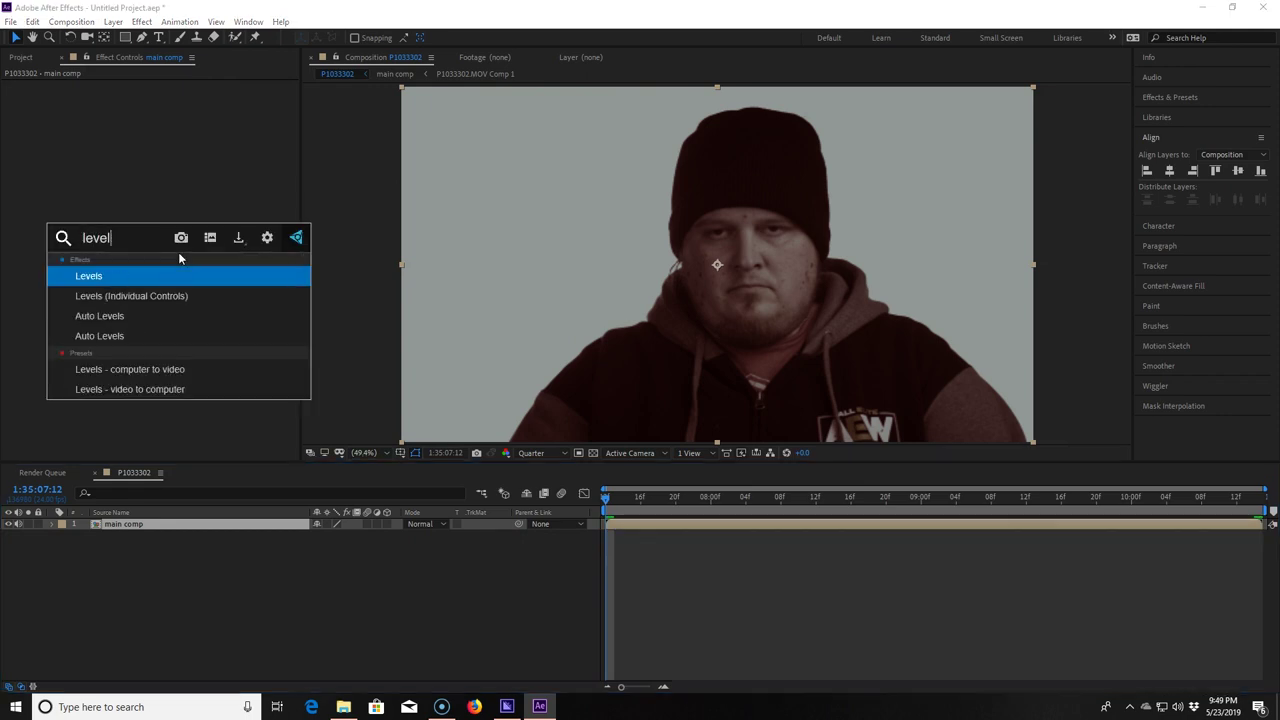
pyautogui.press('Return')
pyautogui.moveTo(170, 233); pyautogui.dragTo(298, 232)
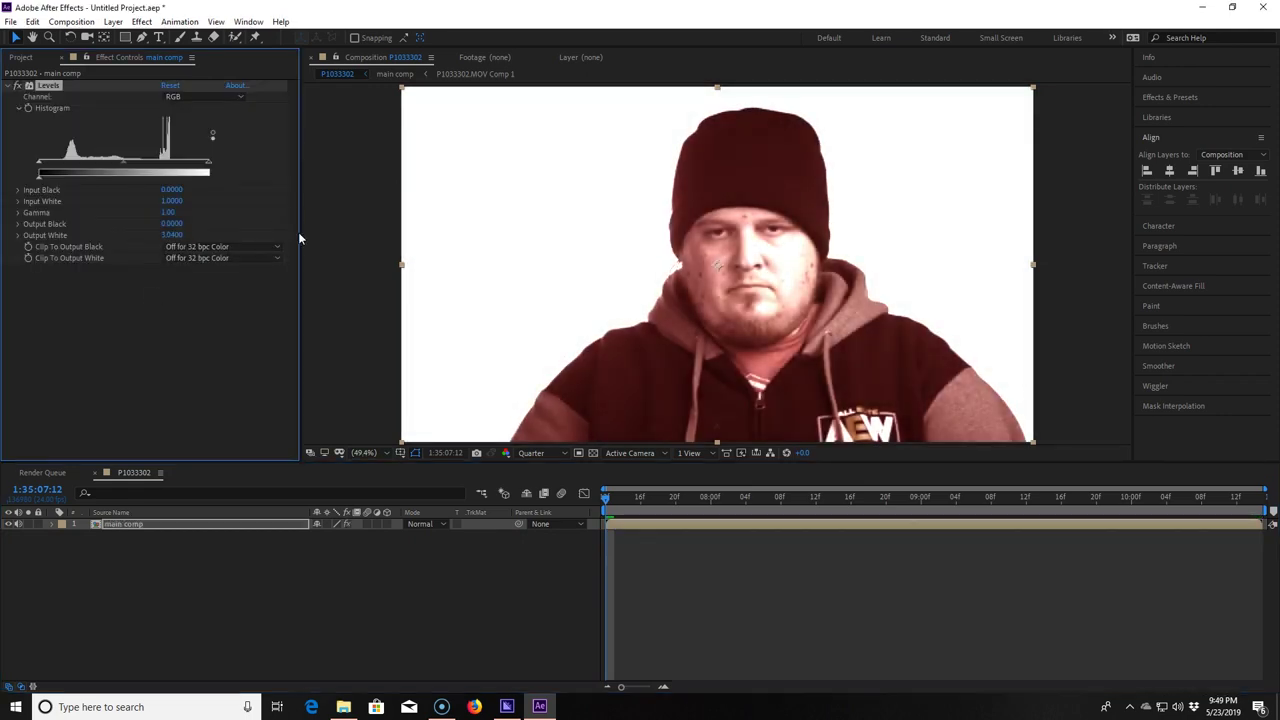
pyautogui.hotkey('ctrl', 'space')
pyautogui.write('exposu')
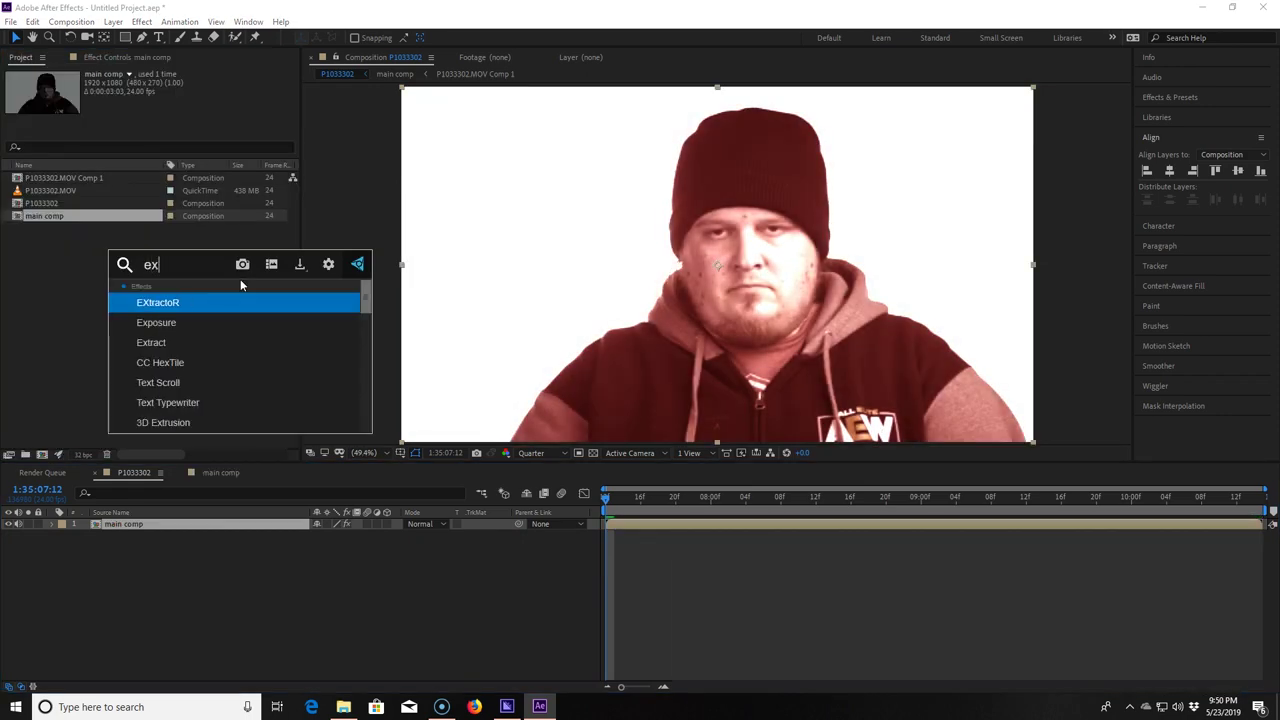
pyautogui.write('re')
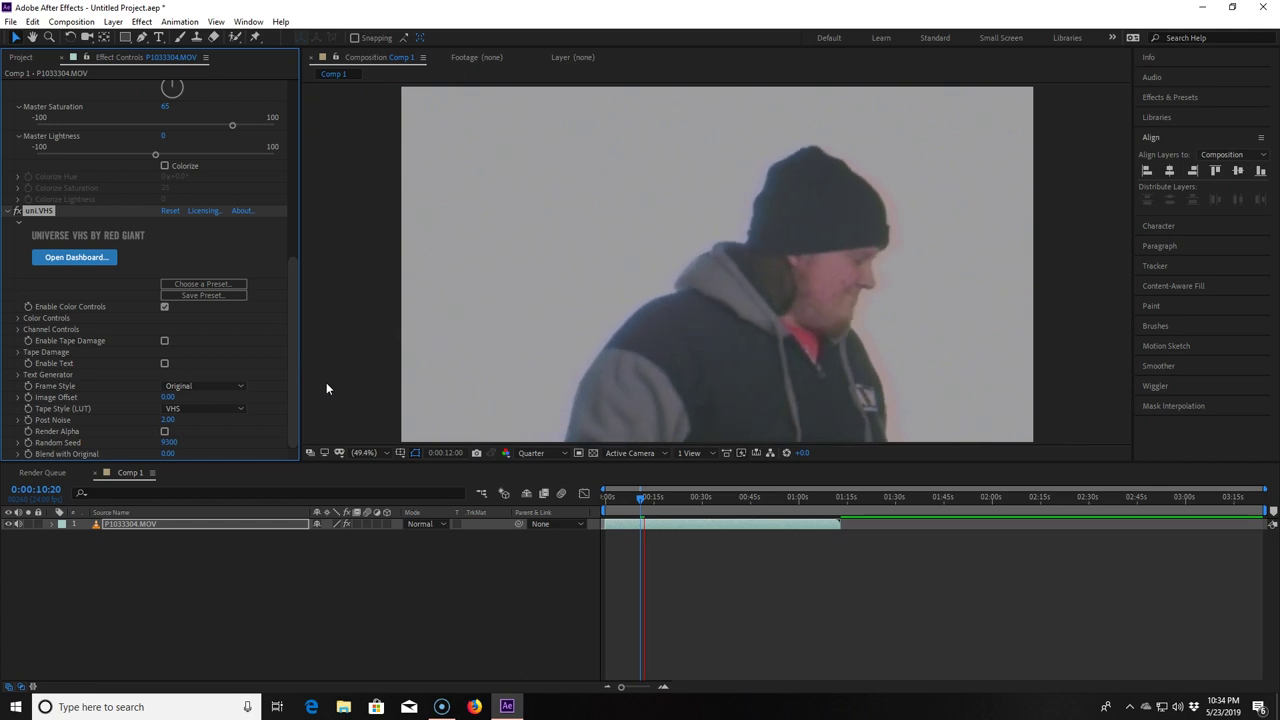
# Step: Shorten the layer and work area, trim Comp 1 to the work area, and delete uni.VHS
pyautogui.press('space')
pyautogui.moveTo(841, 525); pyautogui.dragTo(644, 530)
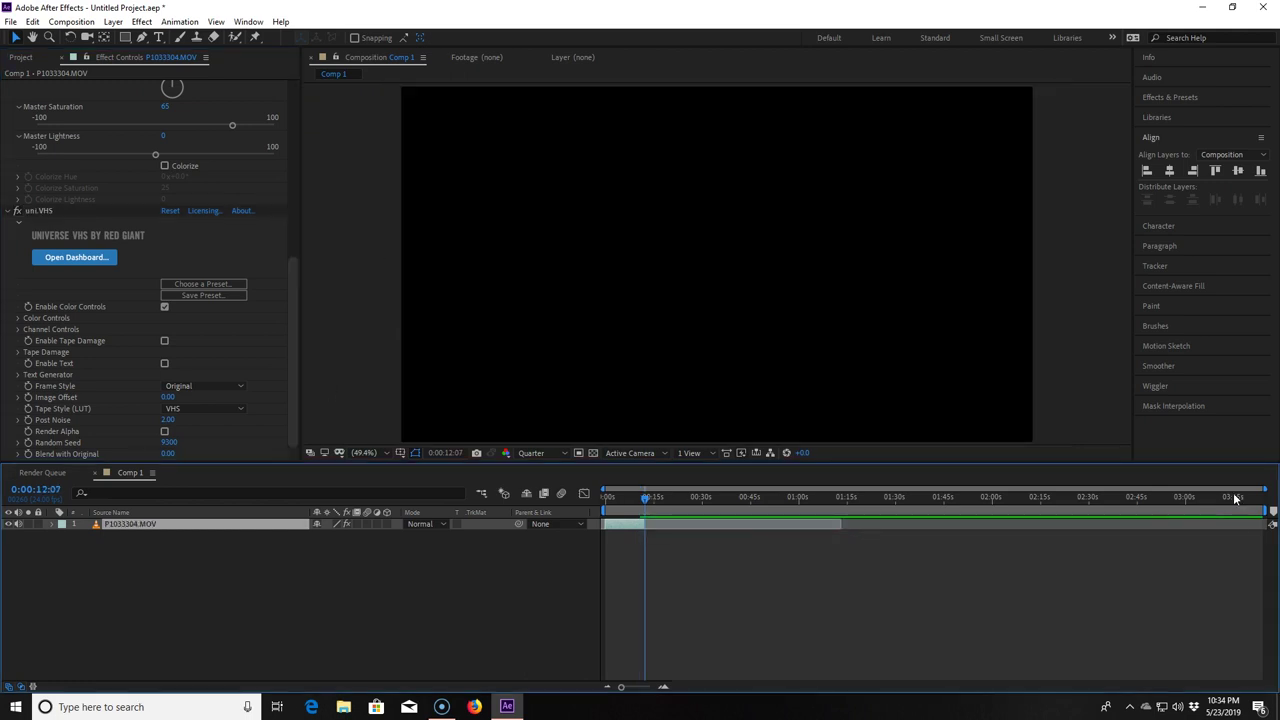
pyautogui.moveTo(1100, 511); pyautogui.dragTo(645, 511)
pyautogui.rightClick(608, 509)
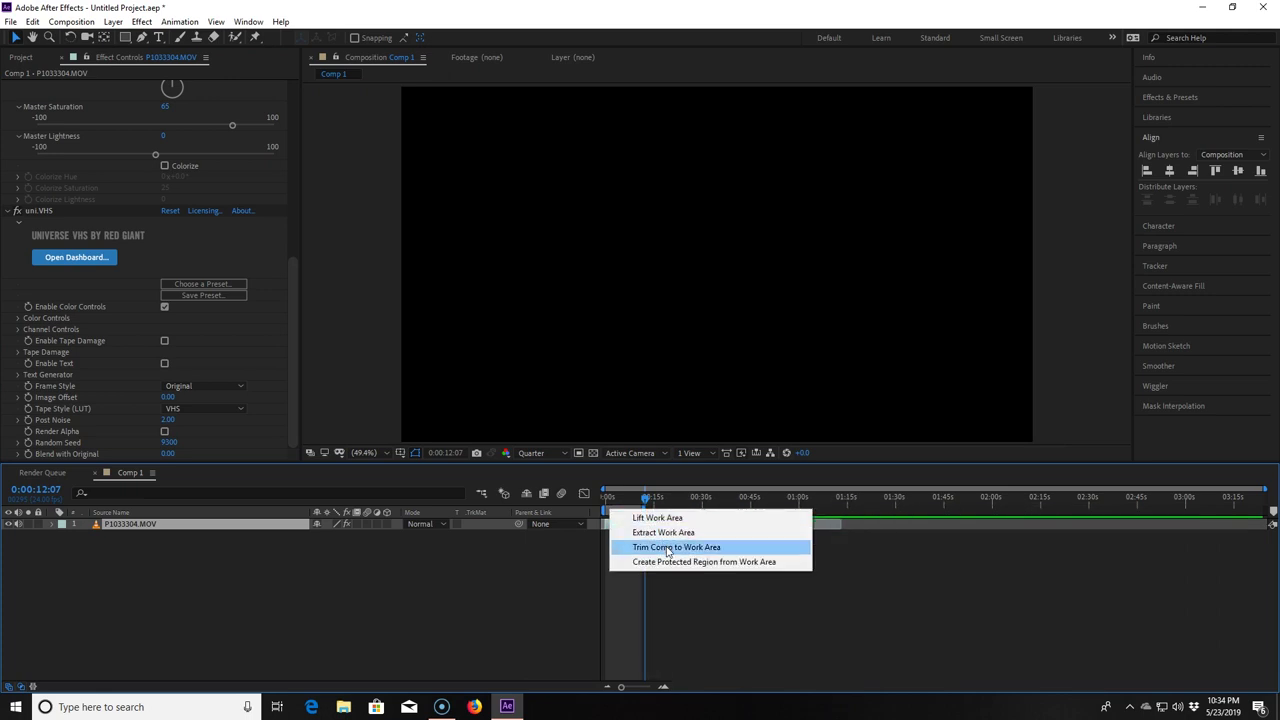
pyautogui.click(650, 543)
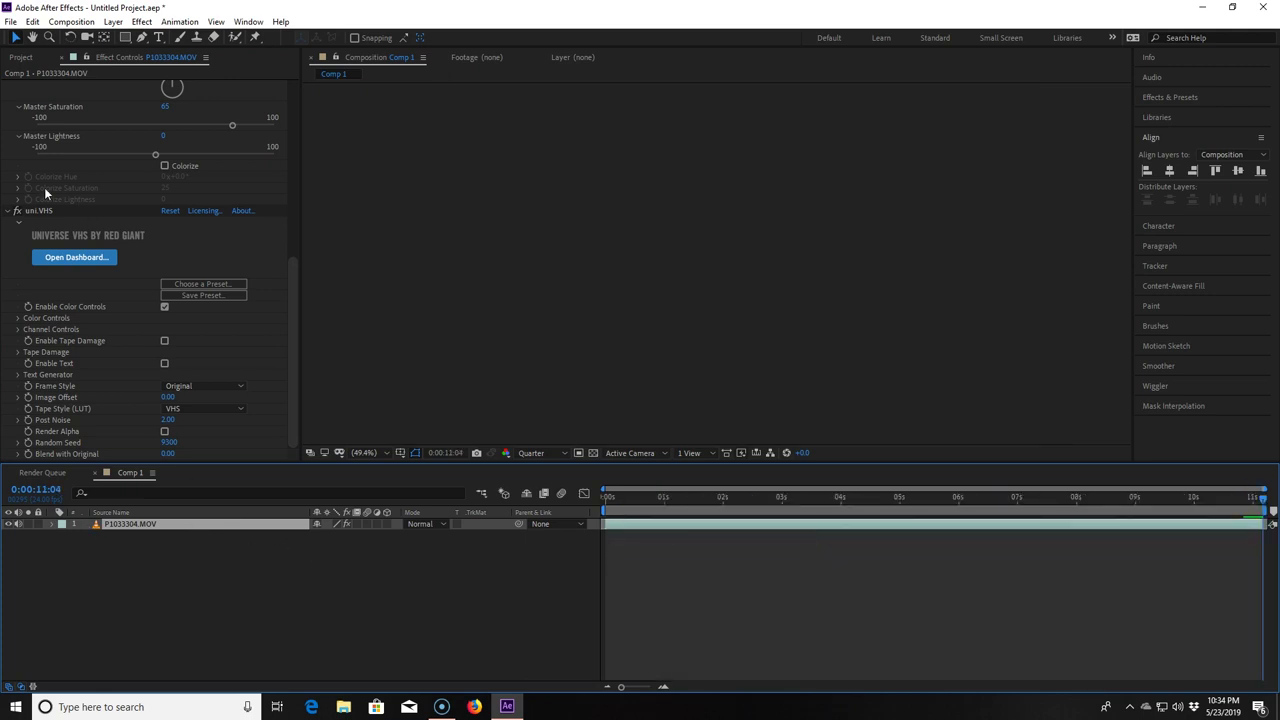
pyautogui.click(37, 213)
pyautogui.press('Delete')
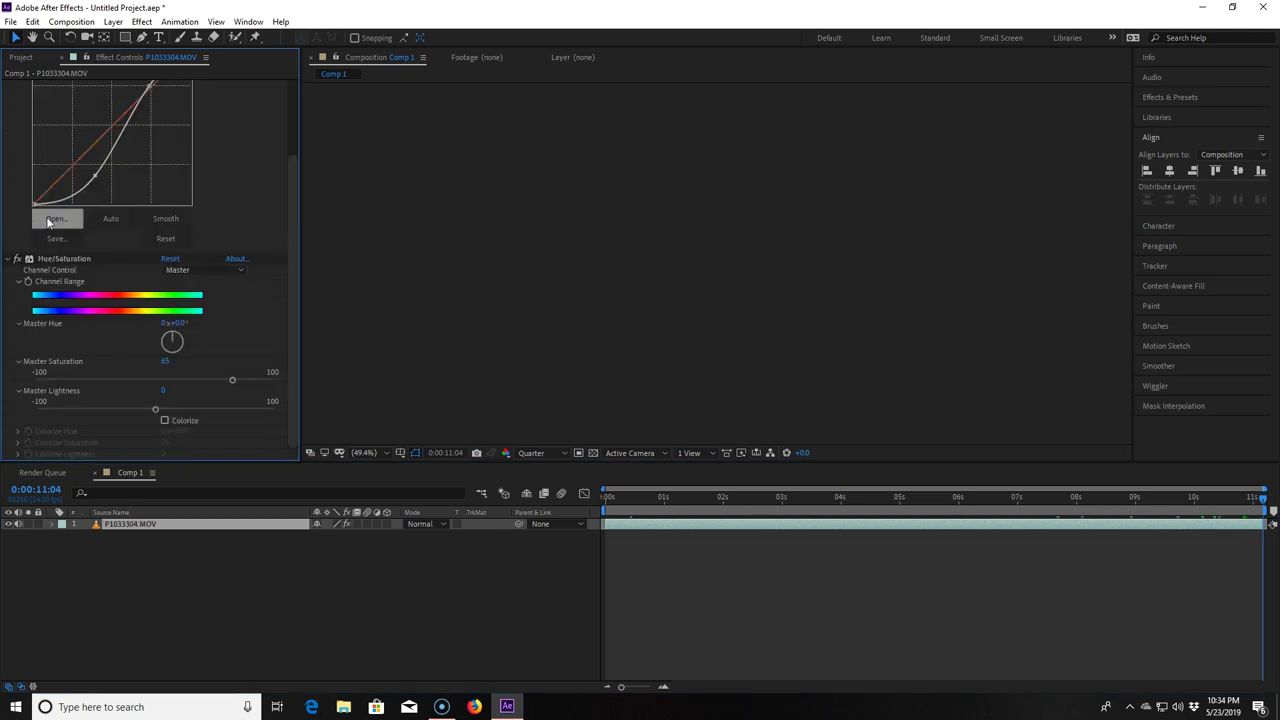
# Step: At 0:00:03:15, apply uni.VHS with Tape Damage disabled and Post Noise 0, then preview
pyautogui.click(819, 497)
pyautogui.hotkey('ctrl', 'space')
pyautogui.write('vhs')
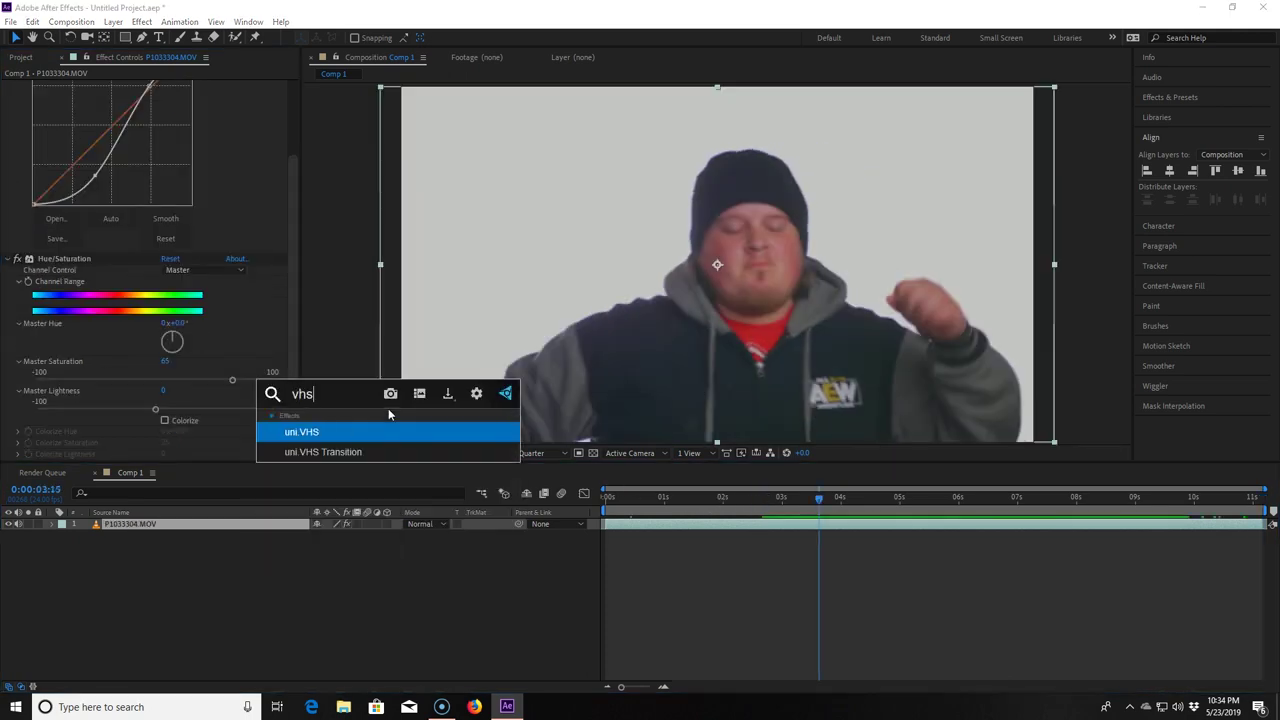
pyautogui.press('Return')
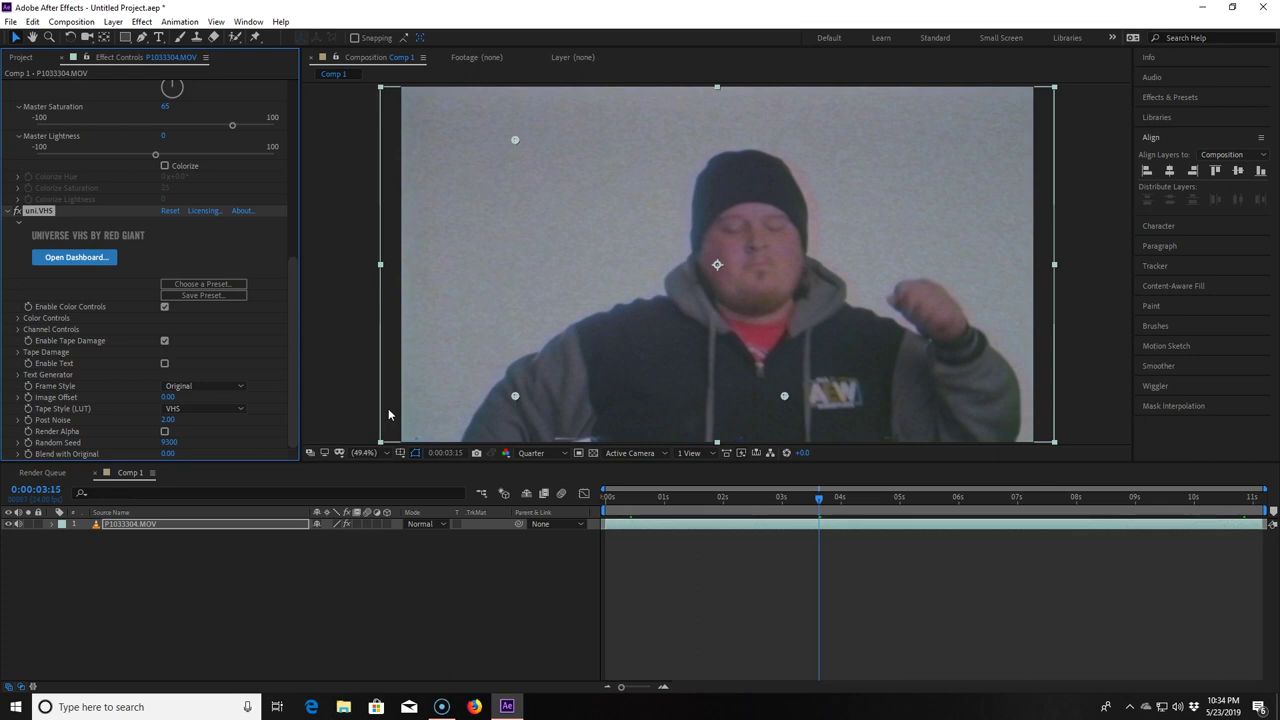
pyautogui.click(165, 341)
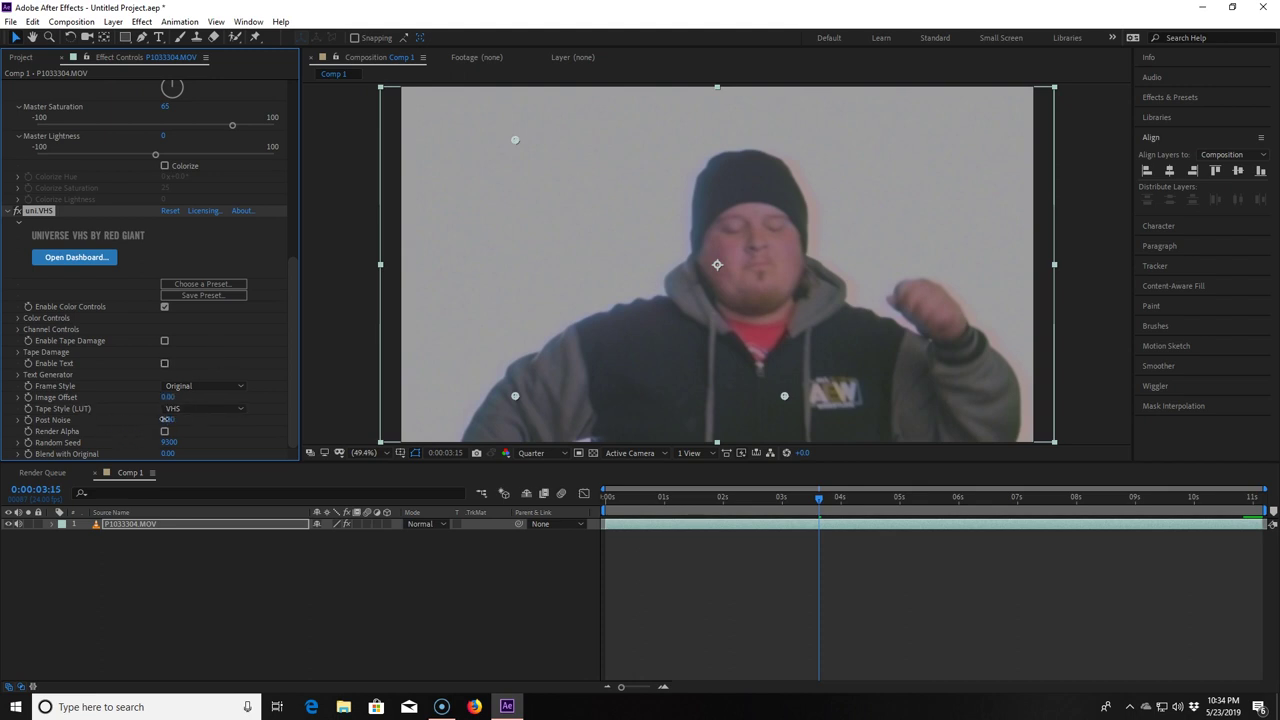
pyautogui.press('space')
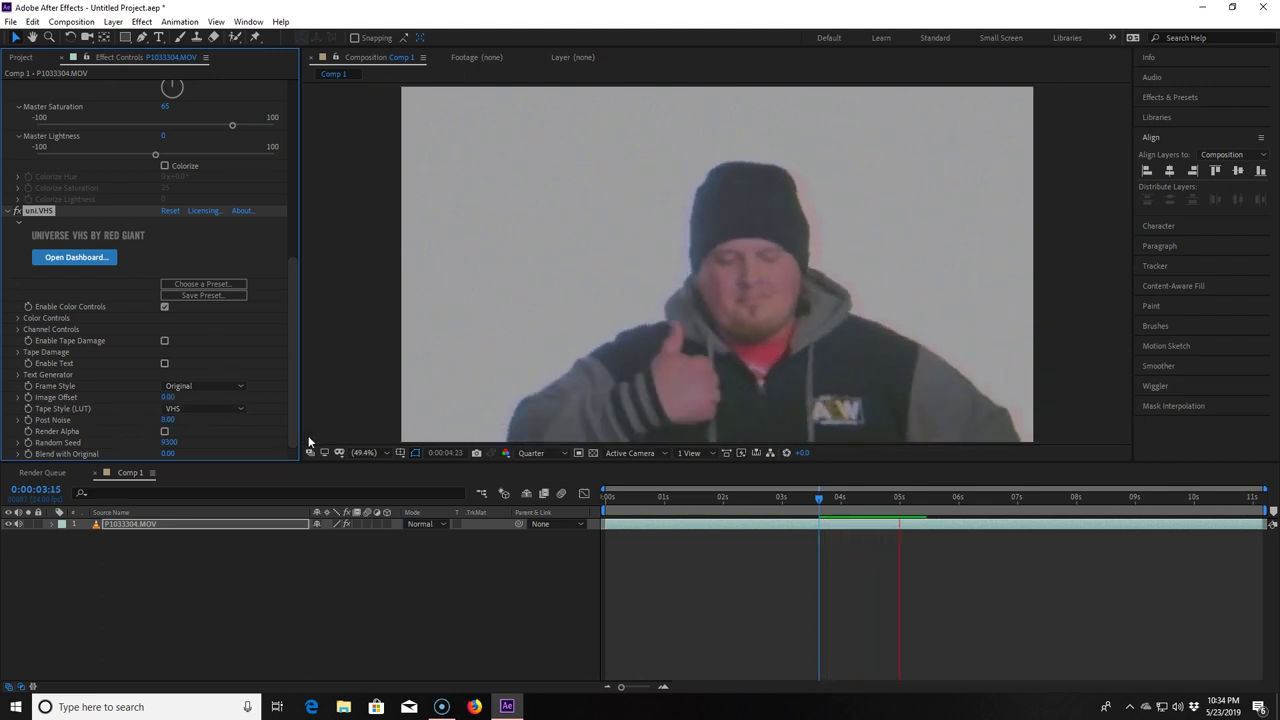